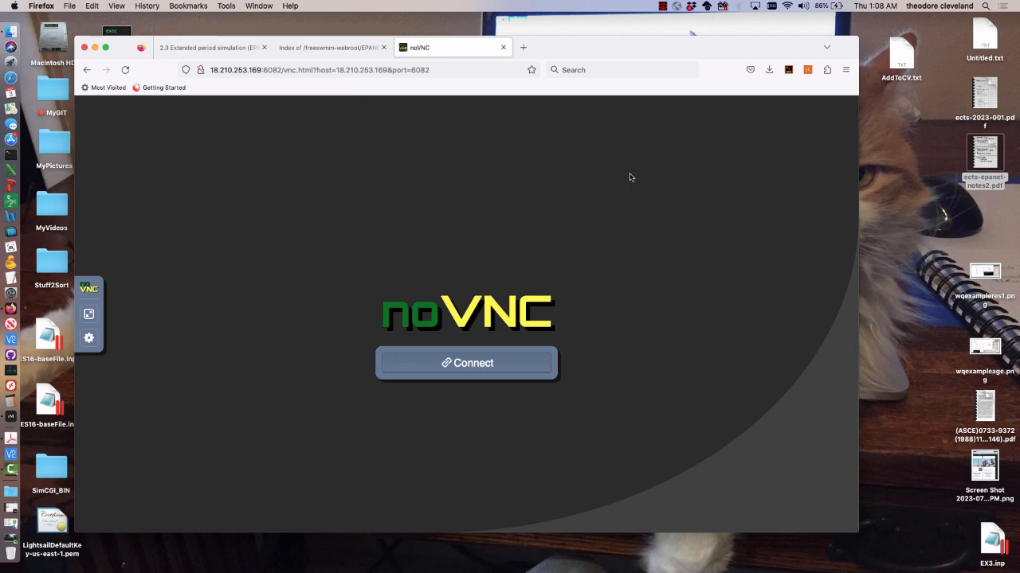
Connect to the noVNC remote desktop and submit the password.
{"action": "left_click", "coordinate": [466, 365]}
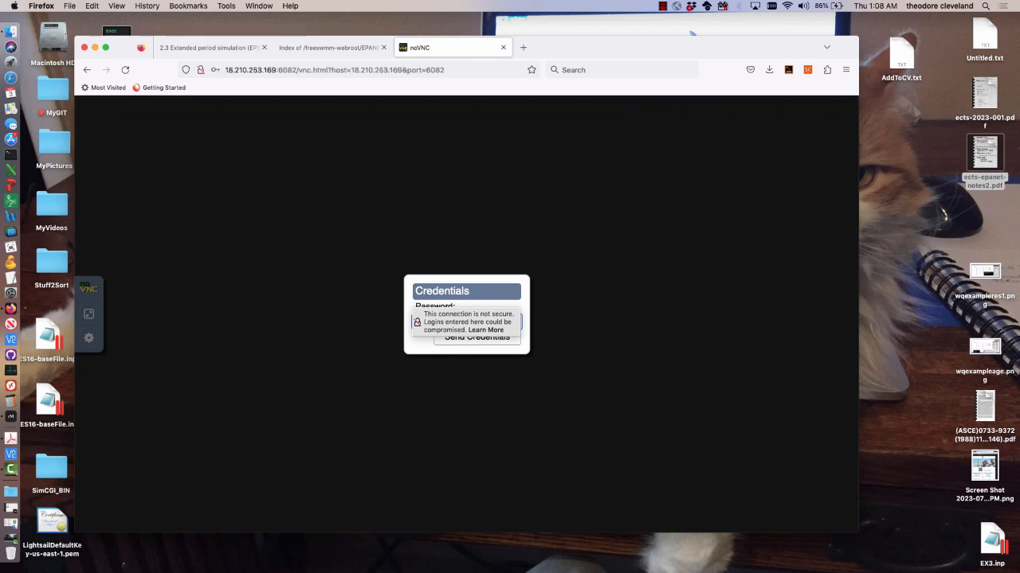
{"action": "key", "text": "Return"}
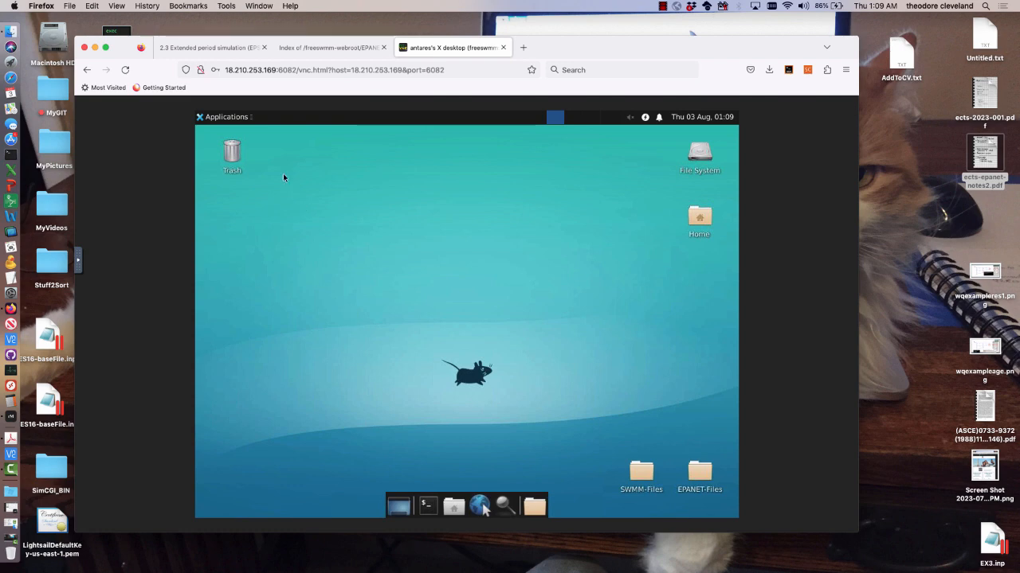
Launch EPANET 2.2 from the Wine programs on the remote desktop.
{"action": "left_click", "coordinate": [223, 120]}
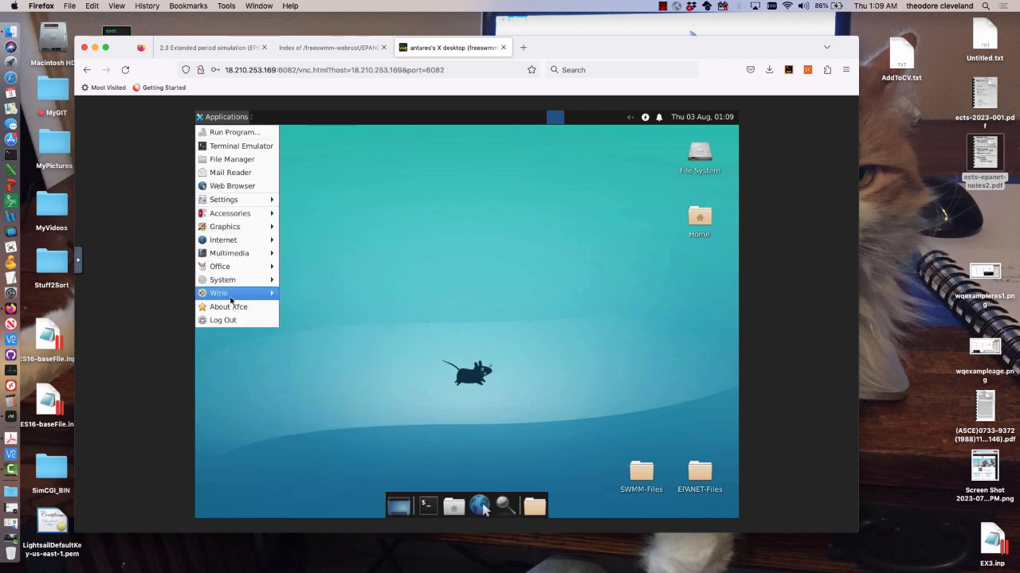
{"action": "mouse_move", "coordinate": [231, 296]}
{"action": "mouse_move", "coordinate": [316, 295]}
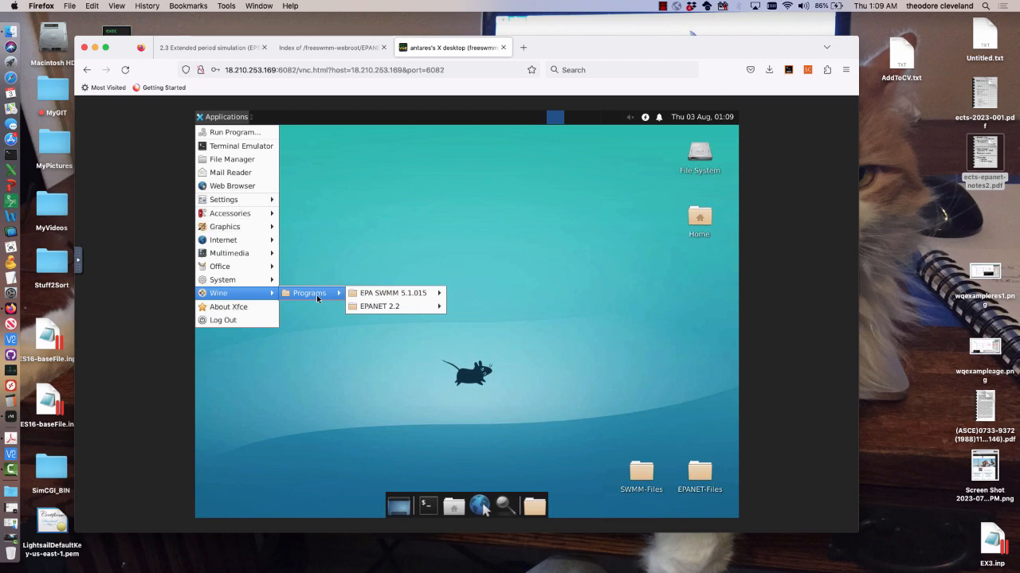
{"action": "mouse_move", "coordinate": [392, 311]}
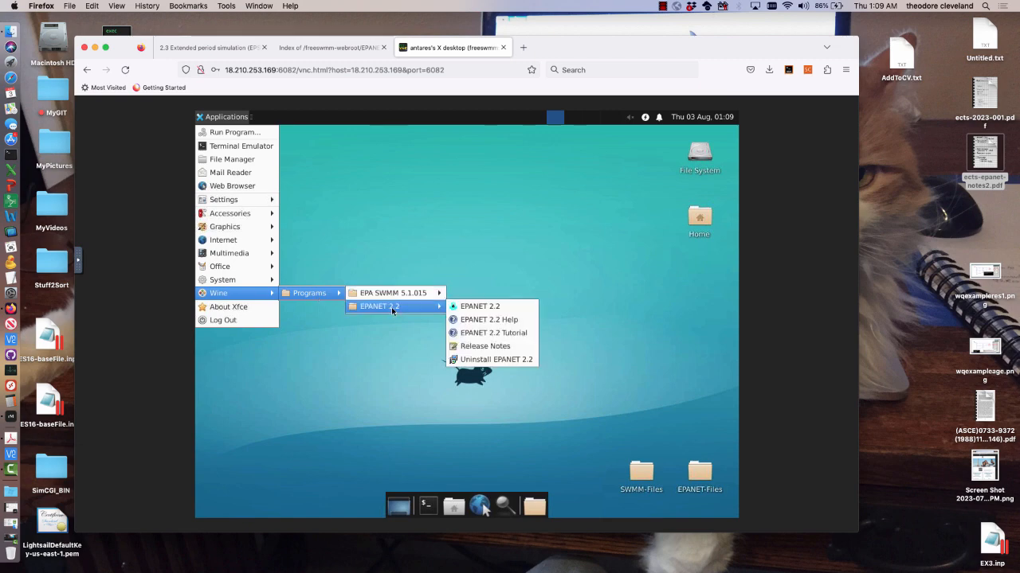
{"action": "left_click", "coordinate": [478, 307]}
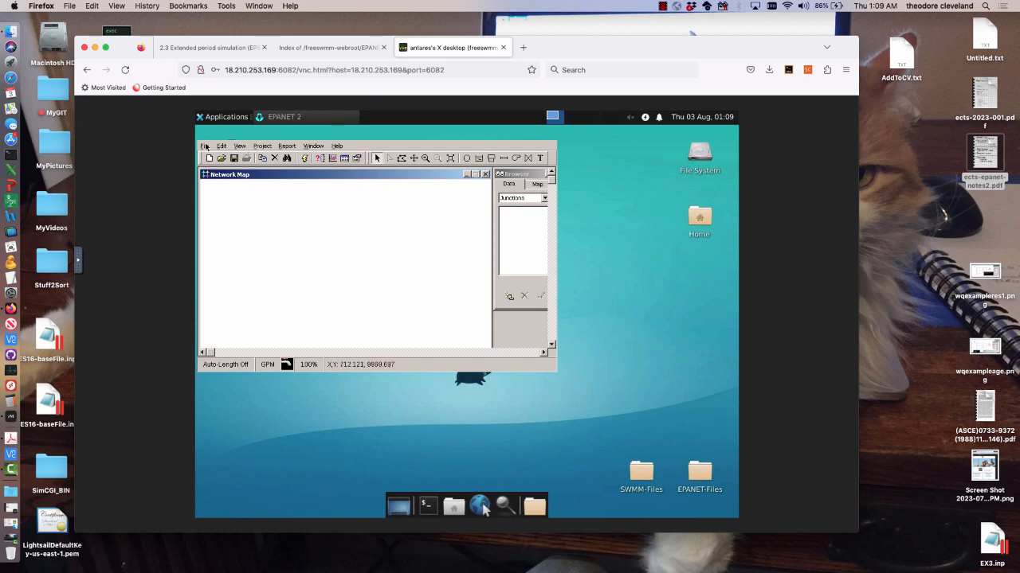
Open the network file EX8.net from the EX8 folder inside EPANET-Files.
{"action": "left_click", "coordinate": [204, 146]}
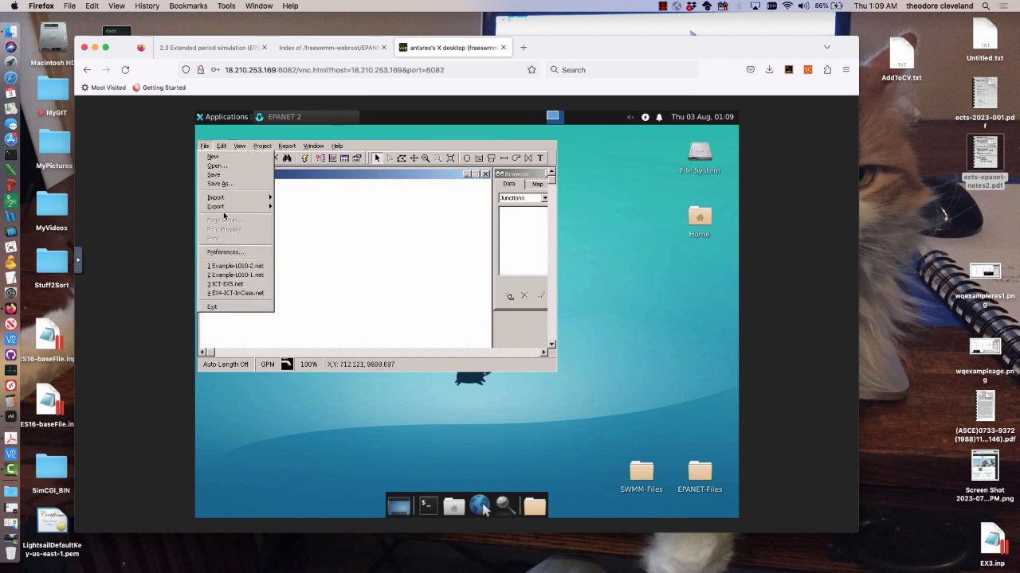
{"action": "left_click", "coordinate": [217, 166]}
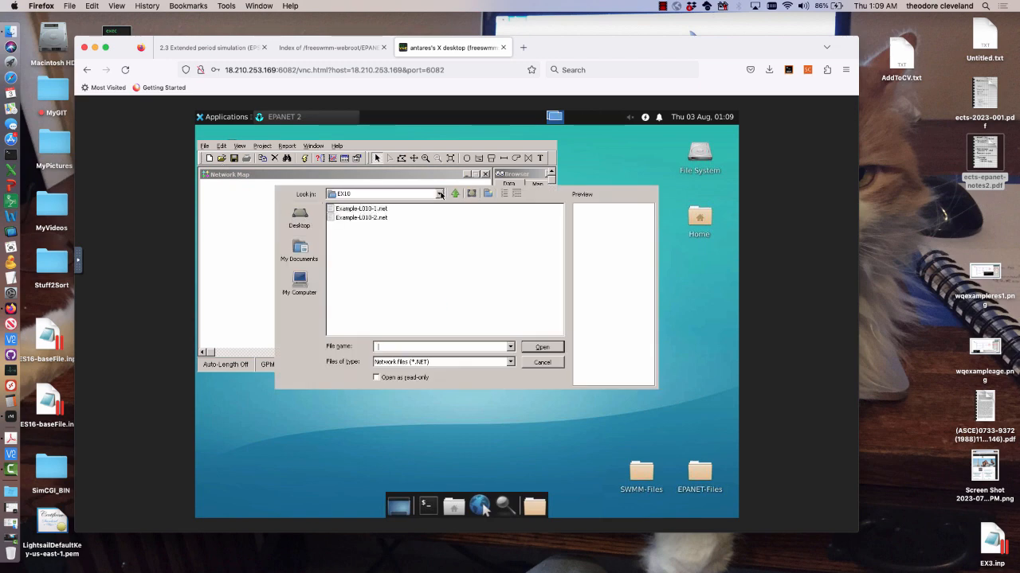
{"action": "left_click", "coordinate": [440, 194]}
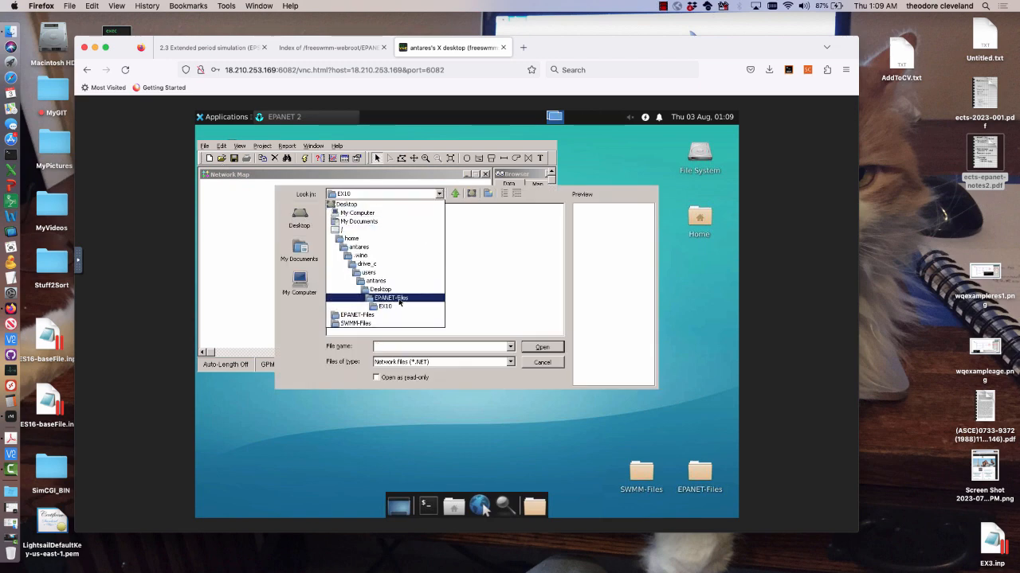
{"action": "left_click", "coordinate": [398, 298]}
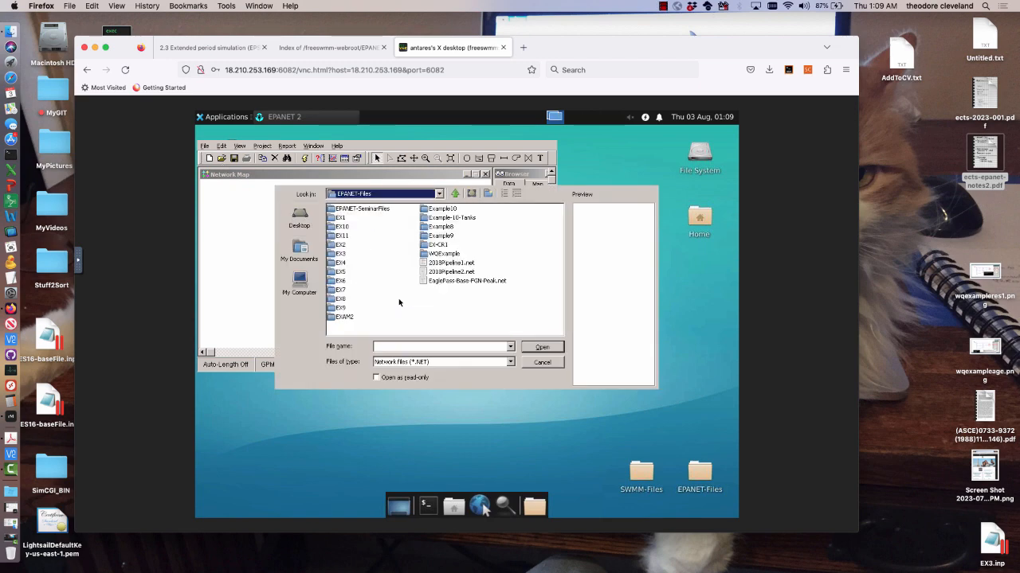
{"action": "double_click", "coordinate": [348, 299]}
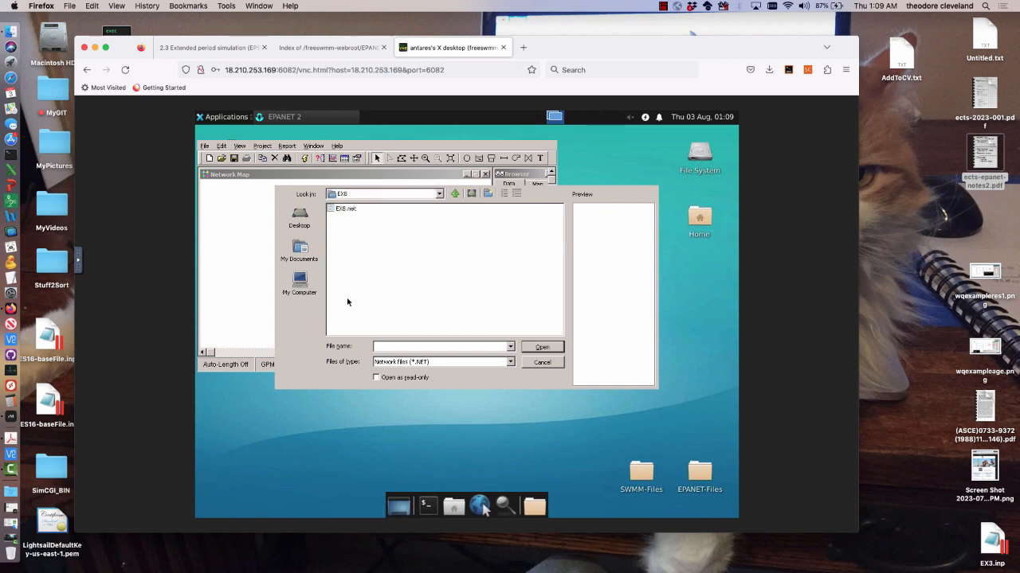
{"action": "left_click", "coordinate": [345, 210]}
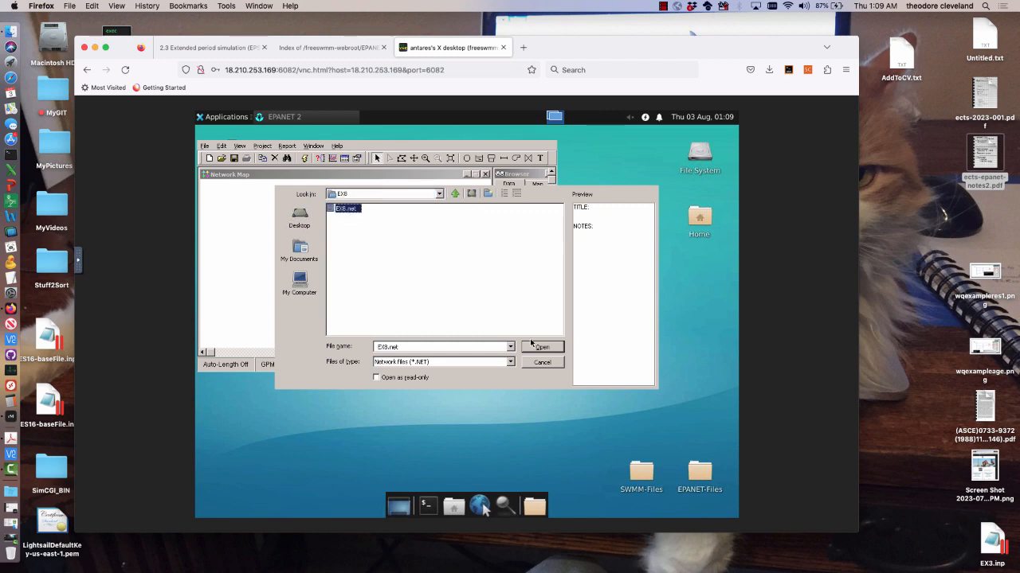
{"action": "left_click", "coordinate": [532, 345]}
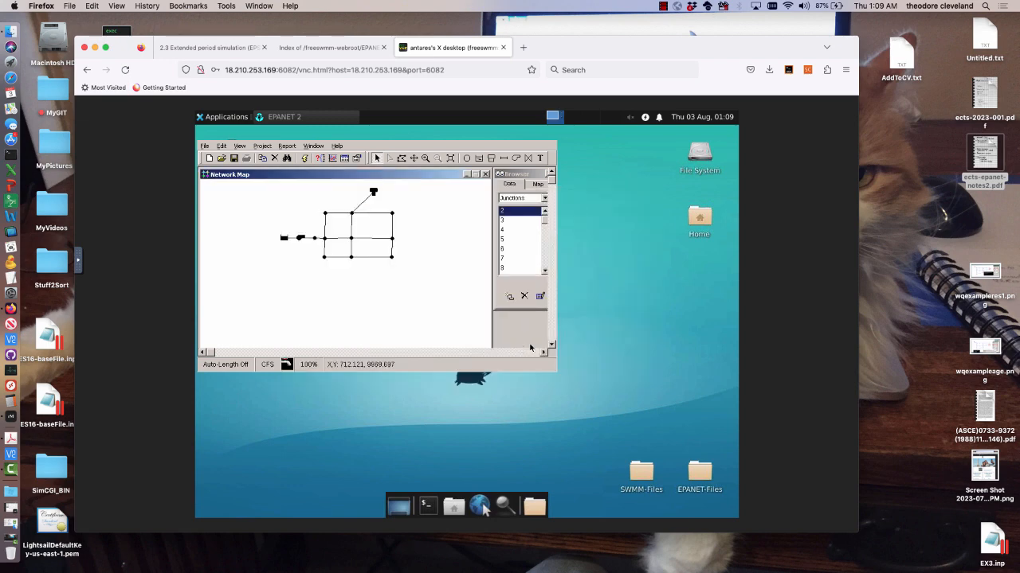
Set Pipe 2's length to 2000 and diameter to 250 in its properties, and close them.
{"action": "left_click", "coordinate": [371, 214]}
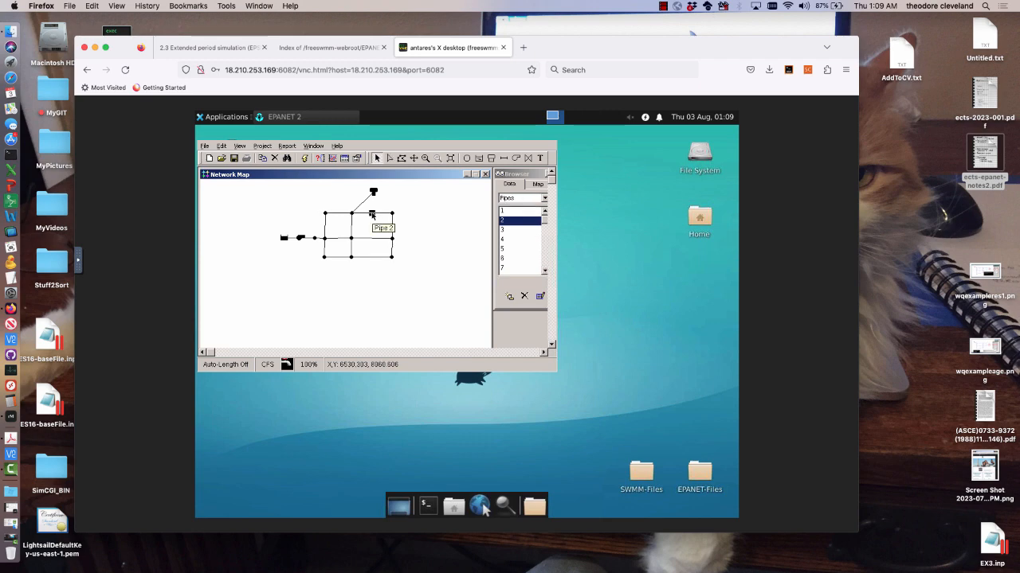
{"action": "double_click", "coordinate": [371, 214]}
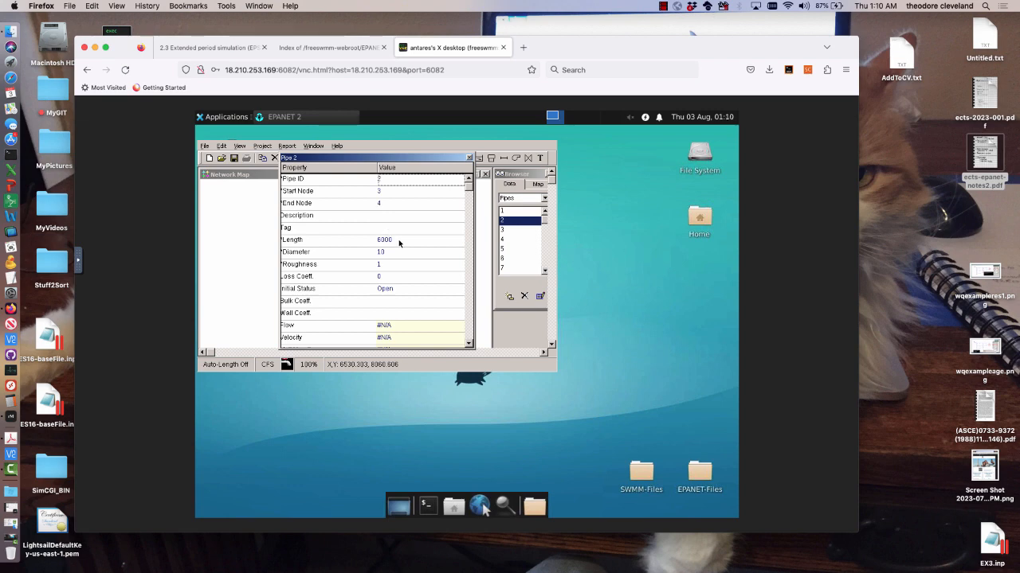
{"action": "left_click", "coordinate": [399, 241]}
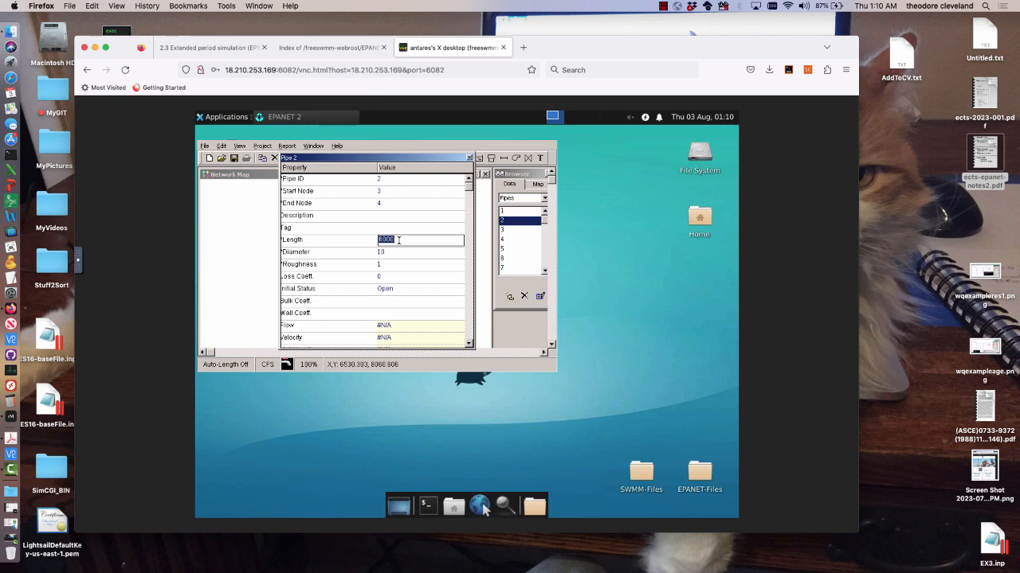
{"action": "type", "text": "2000"}
{"action": "left_click", "coordinate": [406, 252]}
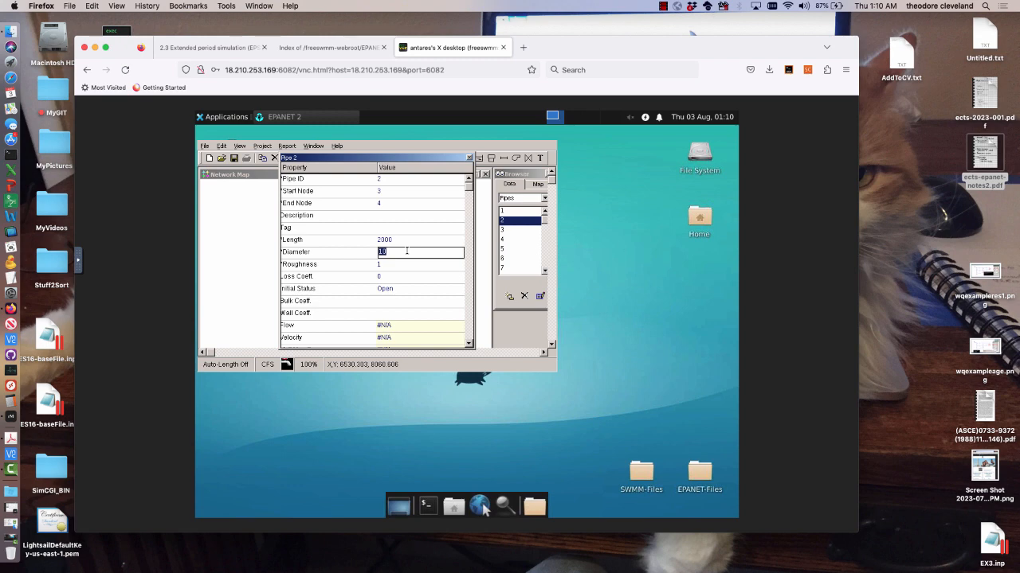
{"action": "type", "text": "250"}
{"action": "left_click", "coordinate": [405, 300]}
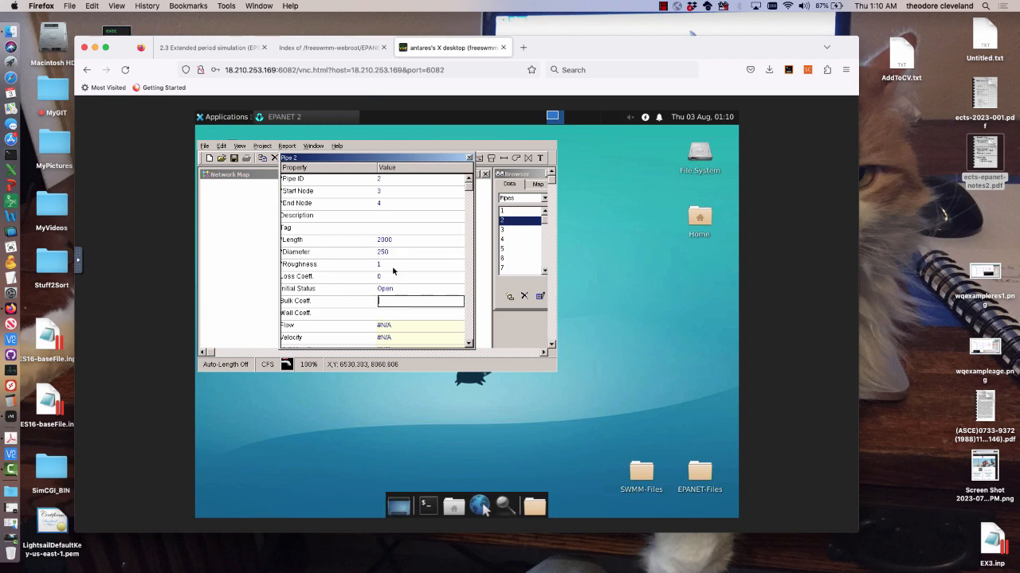
{"action": "left_click", "coordinate": [391, 266]}
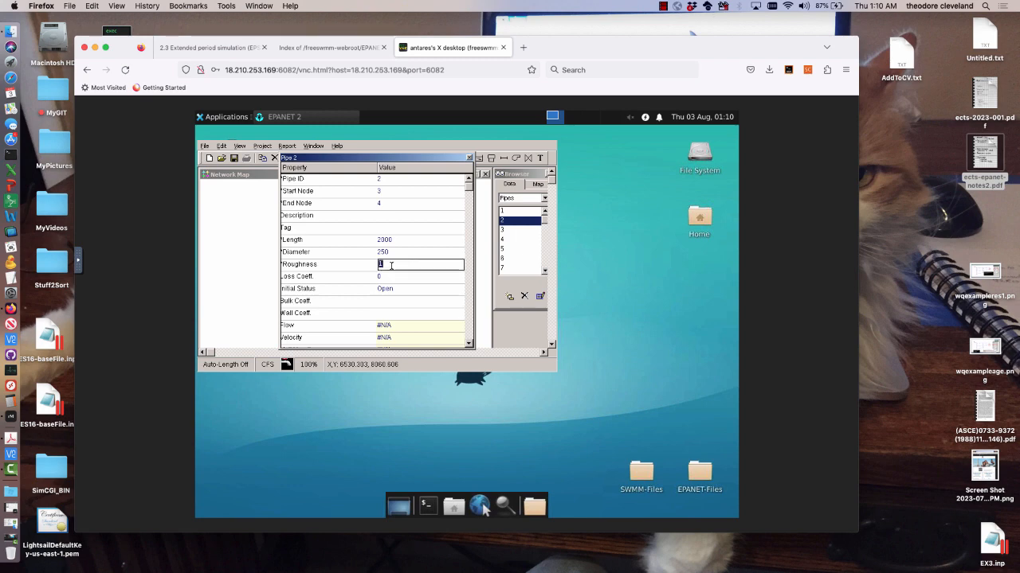
{"action": "left_click", "coordinate": [205, 297]}
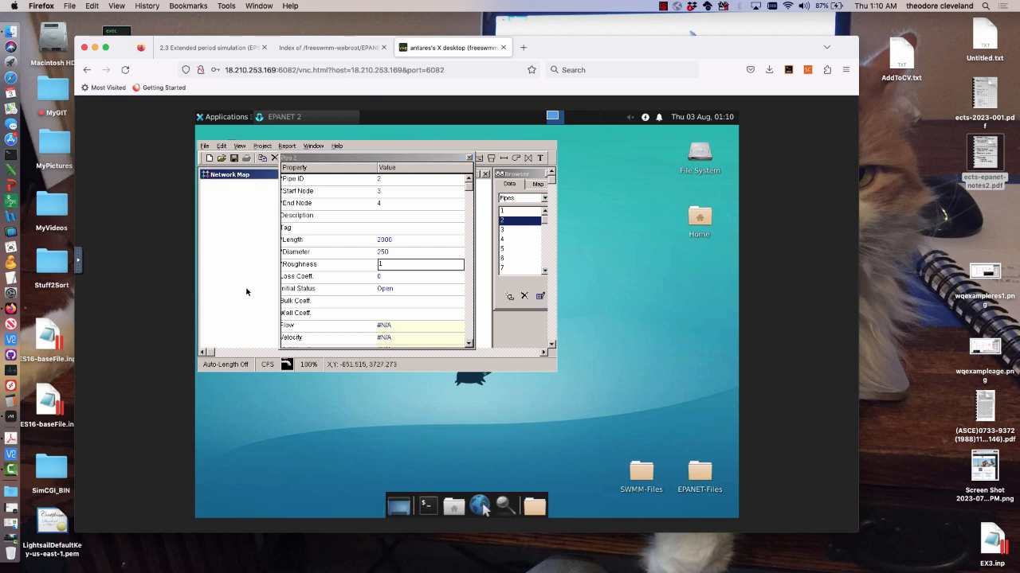
{"action": "left_click", "coordinate": [470, 158]}
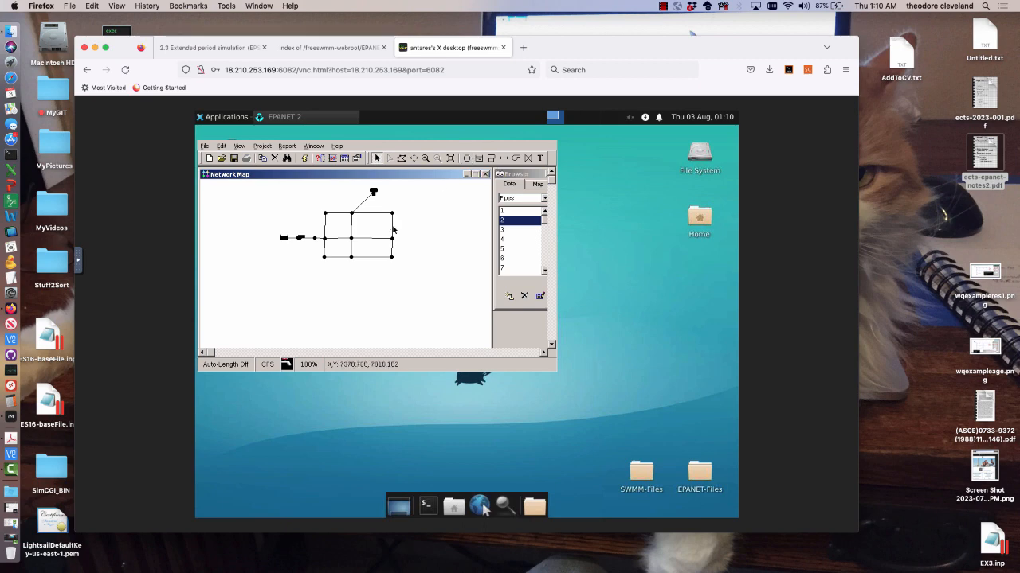
{"action": "left_click", "coordinate": [393, 230]}
{"action": "double_click", "coordinate": [393, 229]}
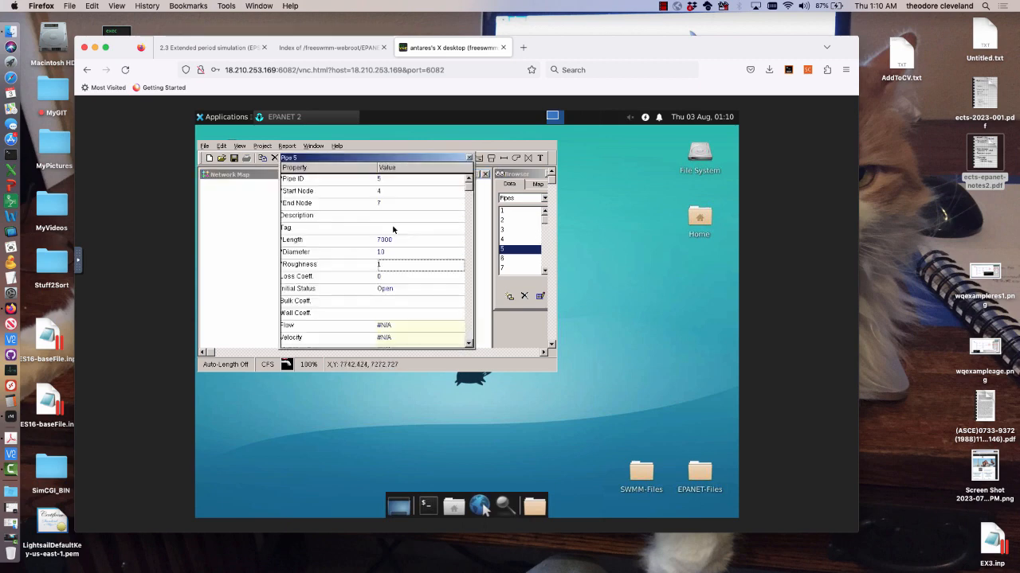
{"action": "left_click", "coordinate": [395, 240]}
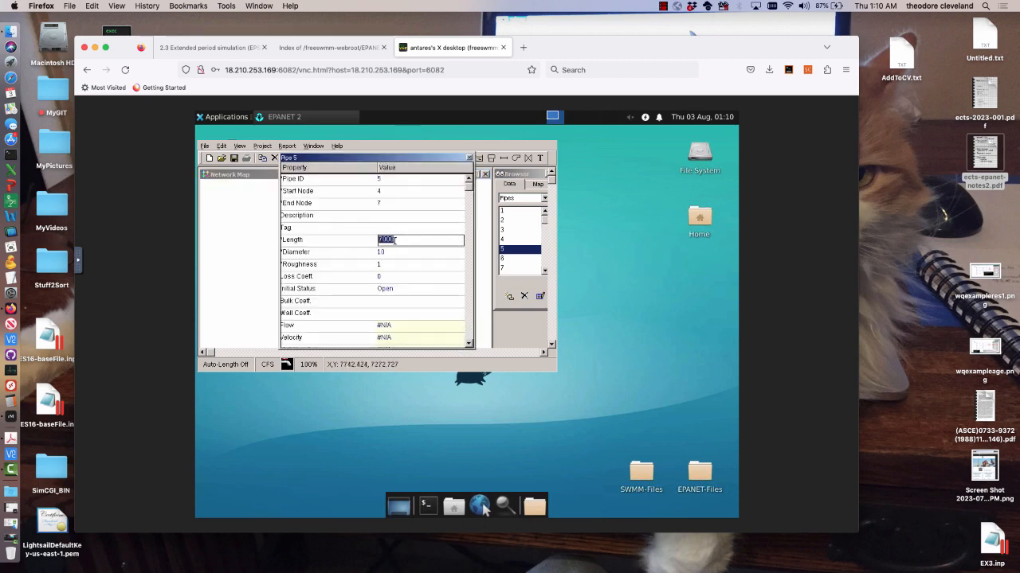
{"action": "left_click", "coordinate": [469, 157]}
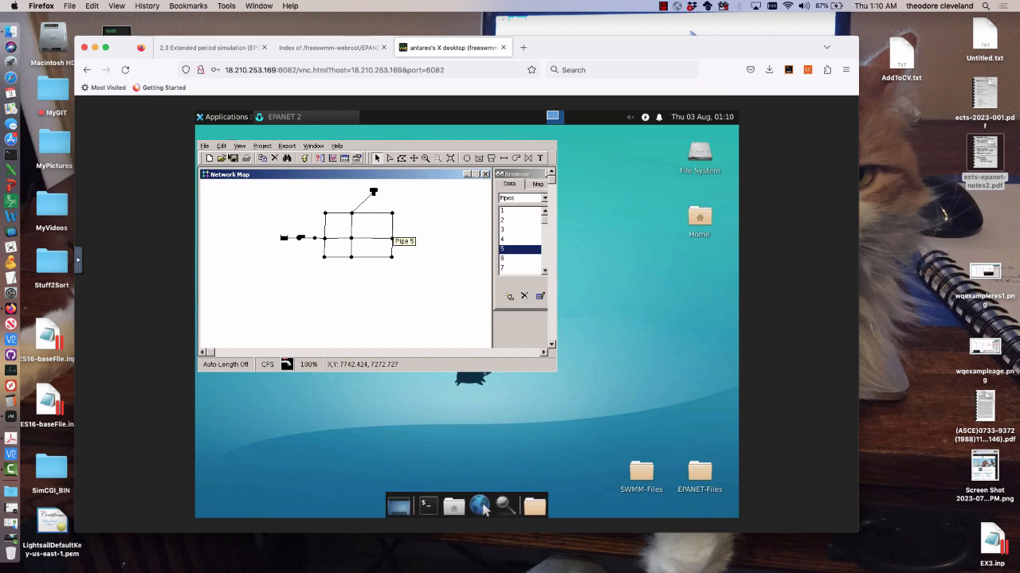
Reopen EX8.net, discarding the changes made to the current project.
{"action": "left_click", "coordinate": [203, 147]}
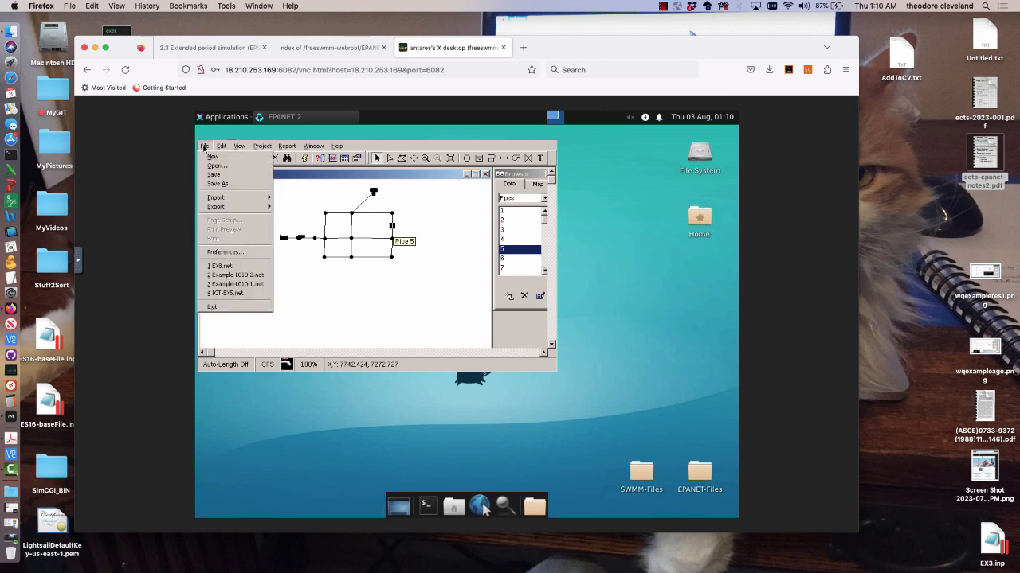
{"action": "left_click", "coordinate": [215, 165]}
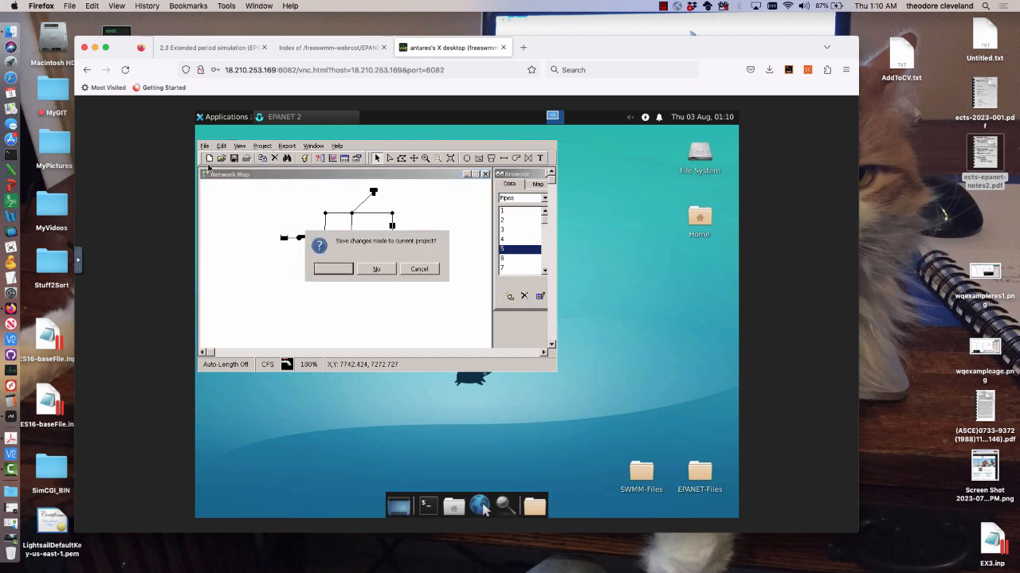
{"action": "left_click", "coordinate": [376, 269]}
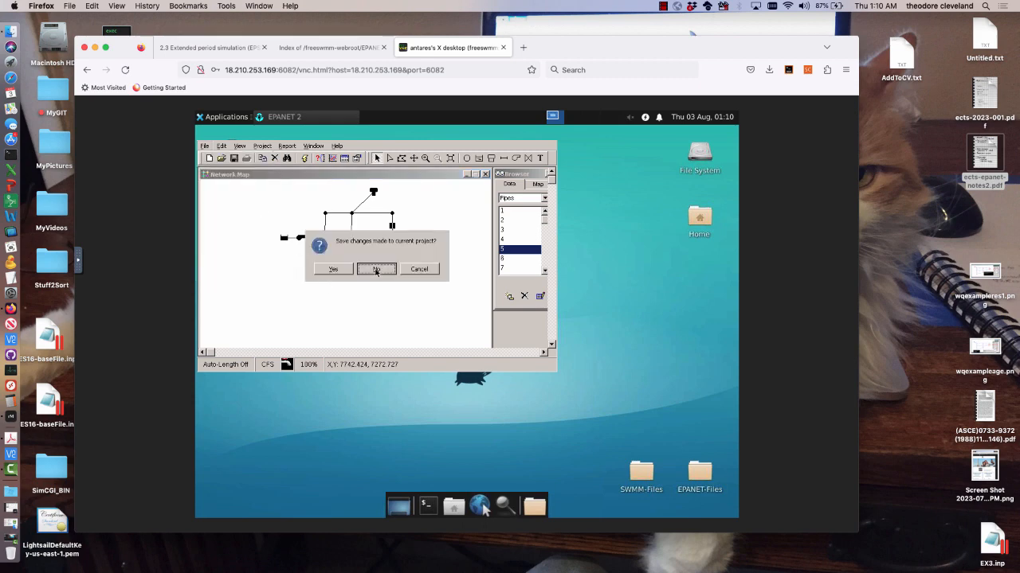
{"action": "left_click", "coordinate": [346, 209]}
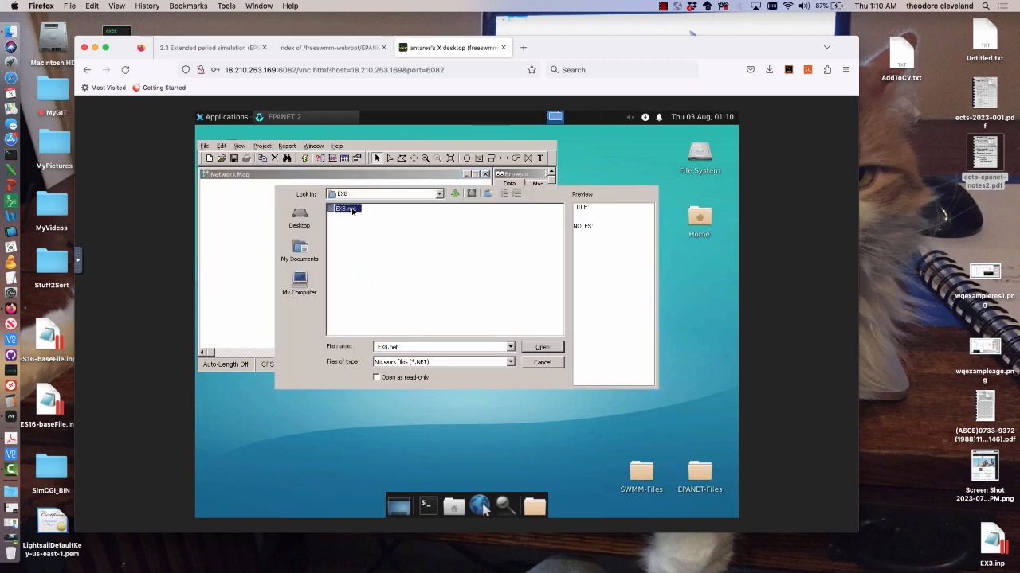
{"action": "left_click", "coordinate": [541, 346]}
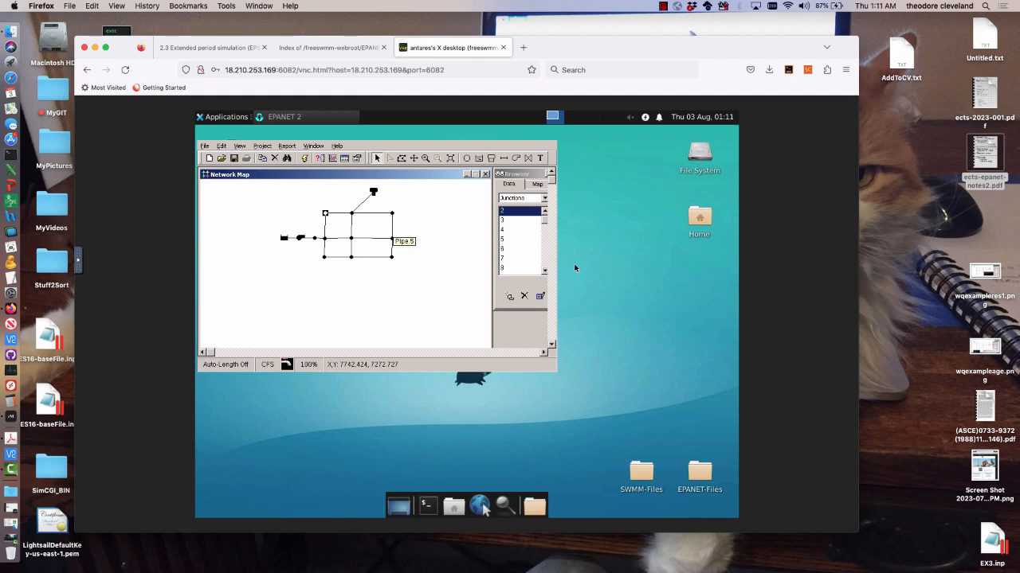
View epanet-ex8-basemap.bmp from the EX8 folder of the EPANET-Files web index, and close that page.
{"action": "left_click", "coordinate": [326, 48]}
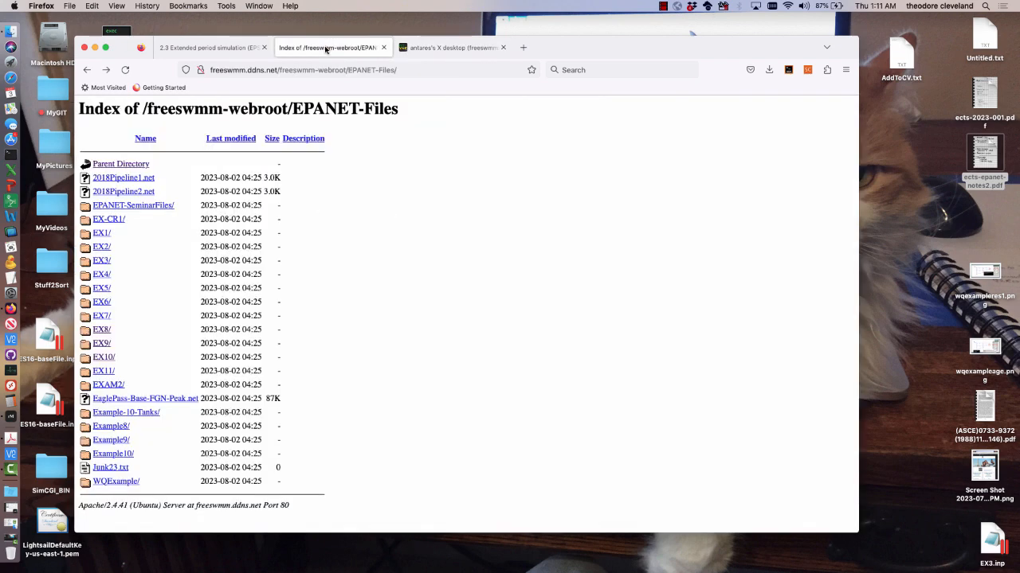
{"action": "left_click", "coordinate": [106, 331]}
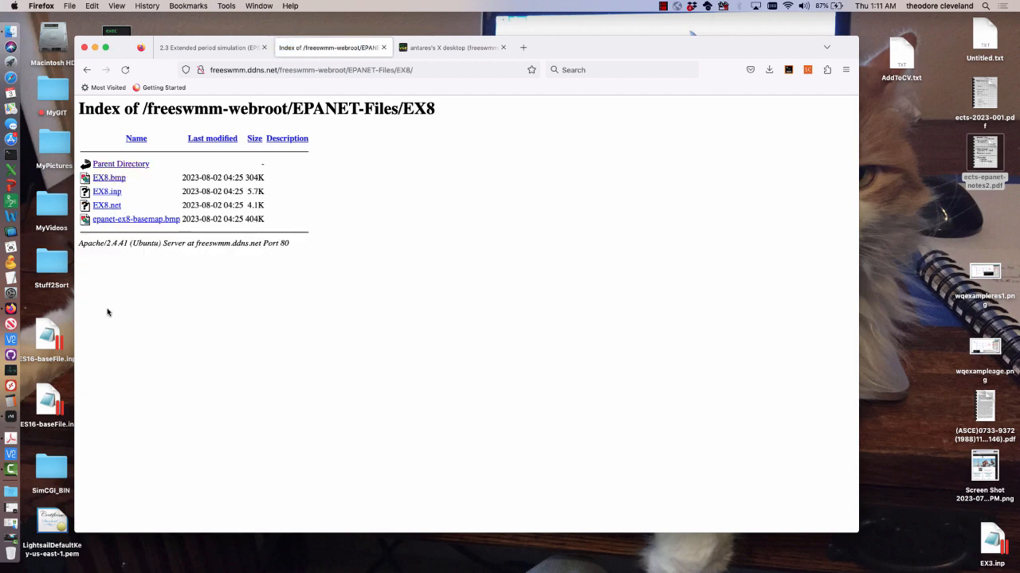
{"action": "left_click", "coordinate": [132, 220]}
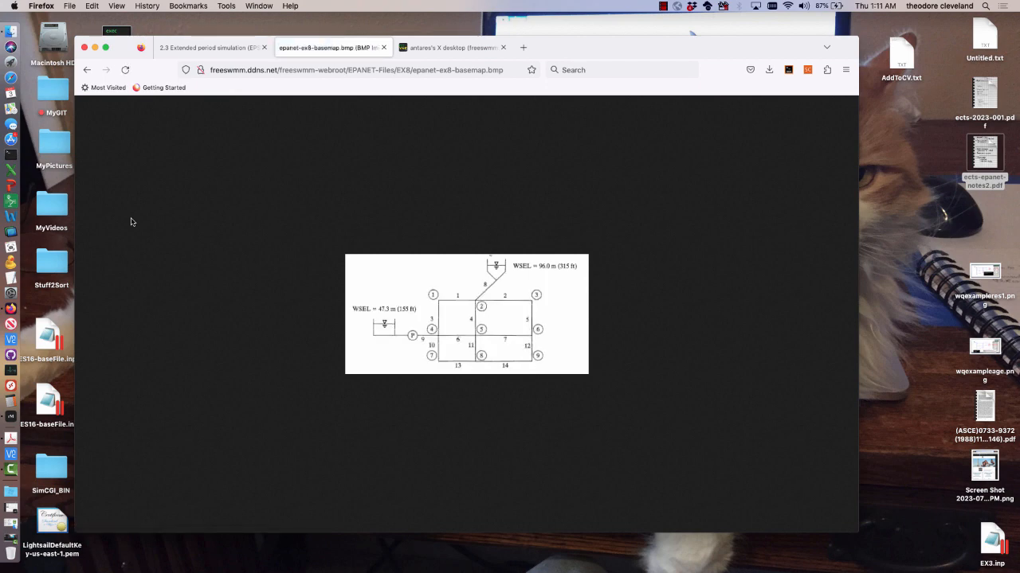
{"action": "left_click", "coordinate": [383, 48]}
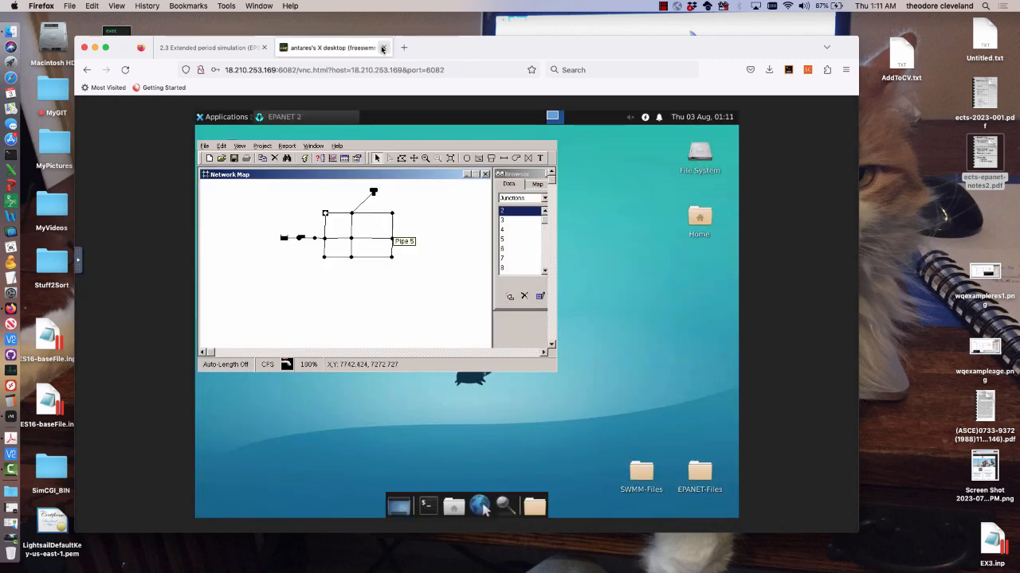
Leave the remote desktop page and load the freeswmm.ddns.net website in its place.
{"action": "left_click", "coordinate": [87, 70]}
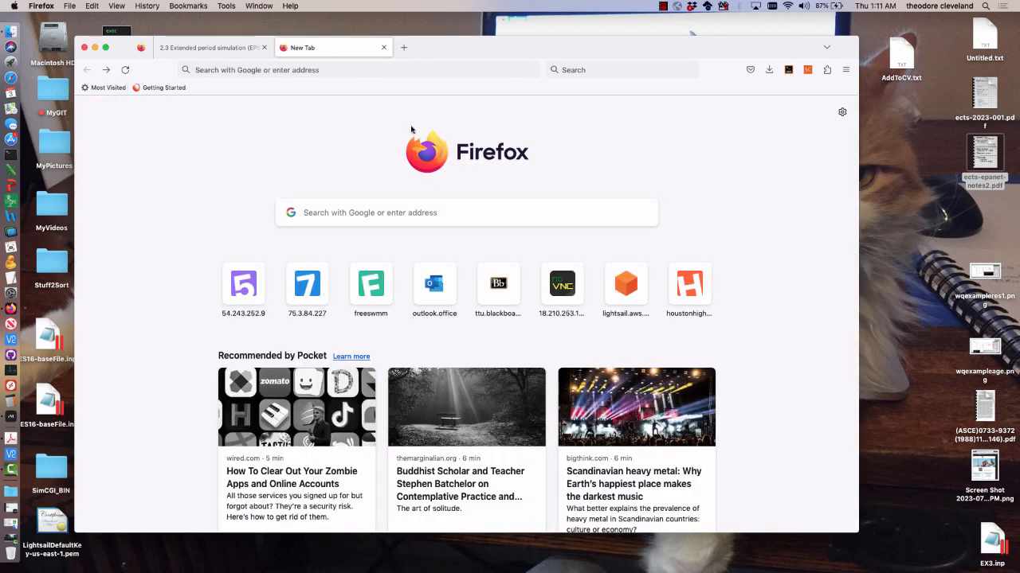
{"action": "left_click", "coordinate": [349, 70]}
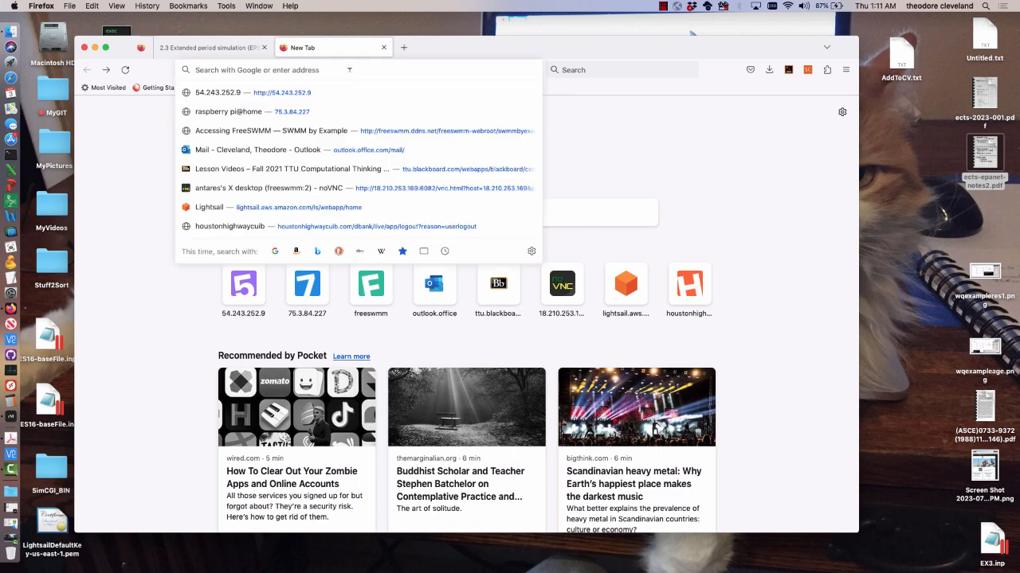
{"action": "type", "text": "freeswmm.ddns.net/"}
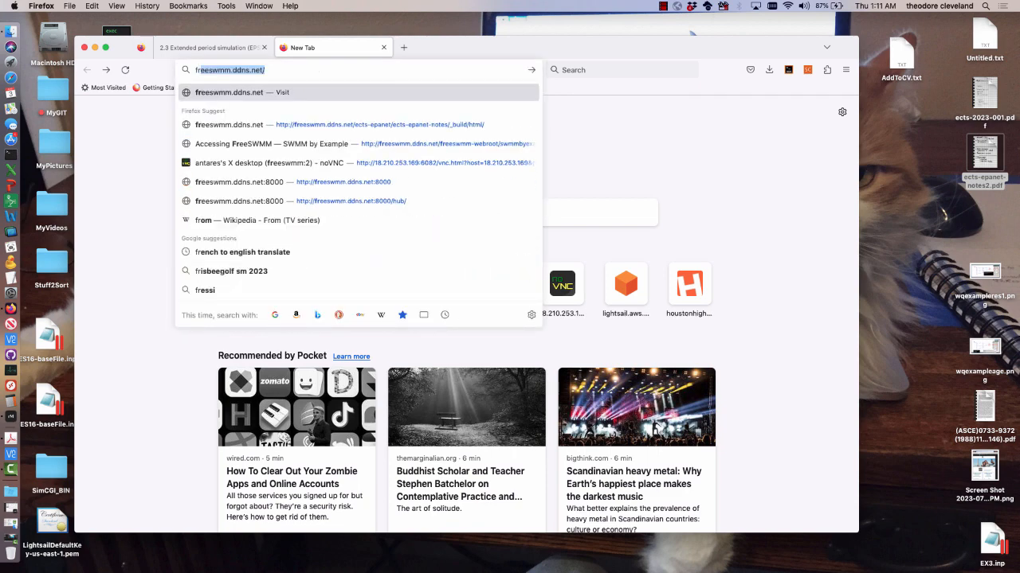
{"action": "key", "text": "Return"}
Load the directory index at freeswmm.ddns.net/freeswmm-webroot/.
{"action": "left_click", "coordinate": [326, 68]}
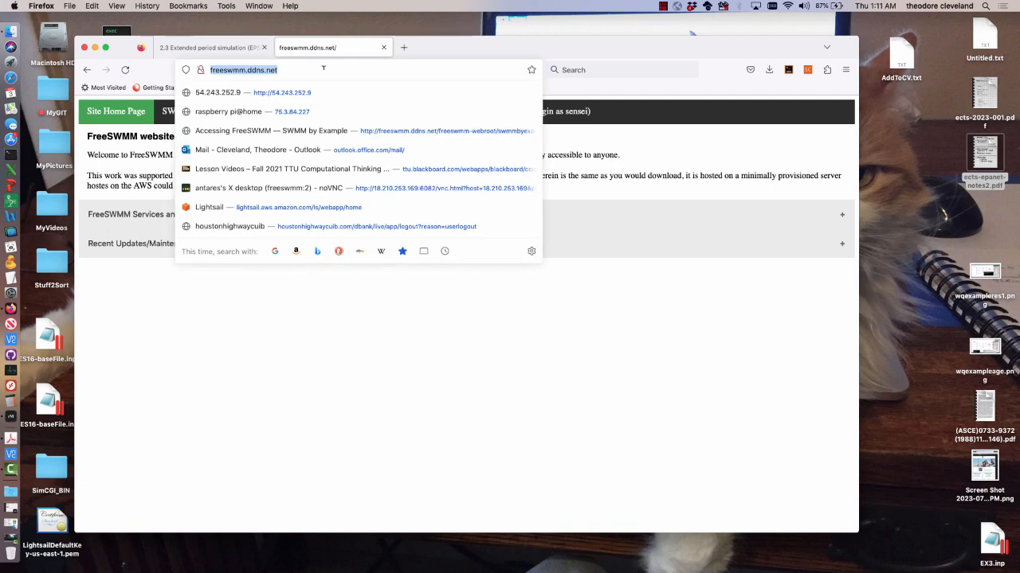
{"action": "left_click", "coordinate": [323, 67]}
{"action": "type", "text": "/r"}
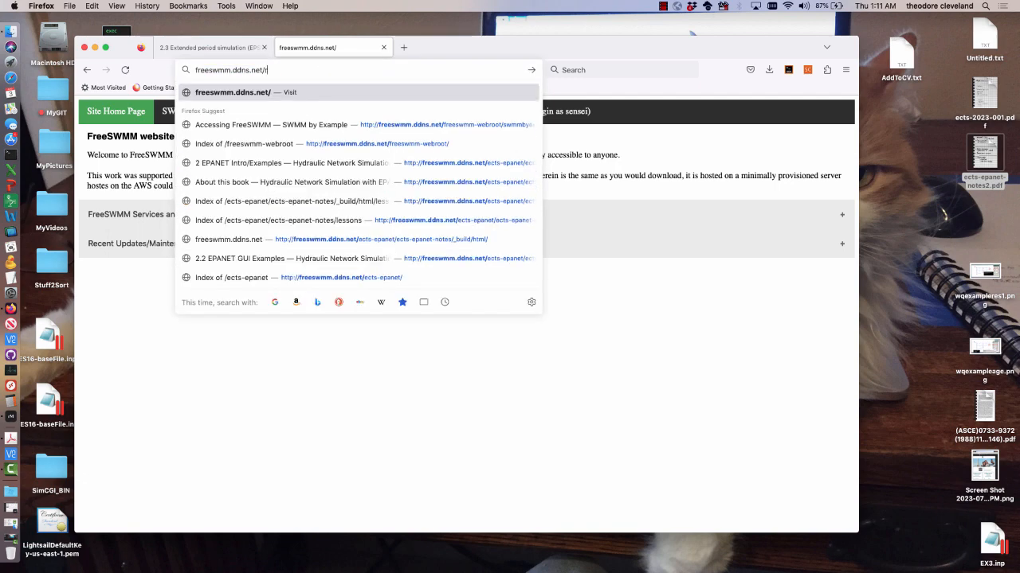
{"action": "type", "text": "e"}
{"action": "key", "text": "BackSpace"}
{"action": "key", "text": "BackSpace"}
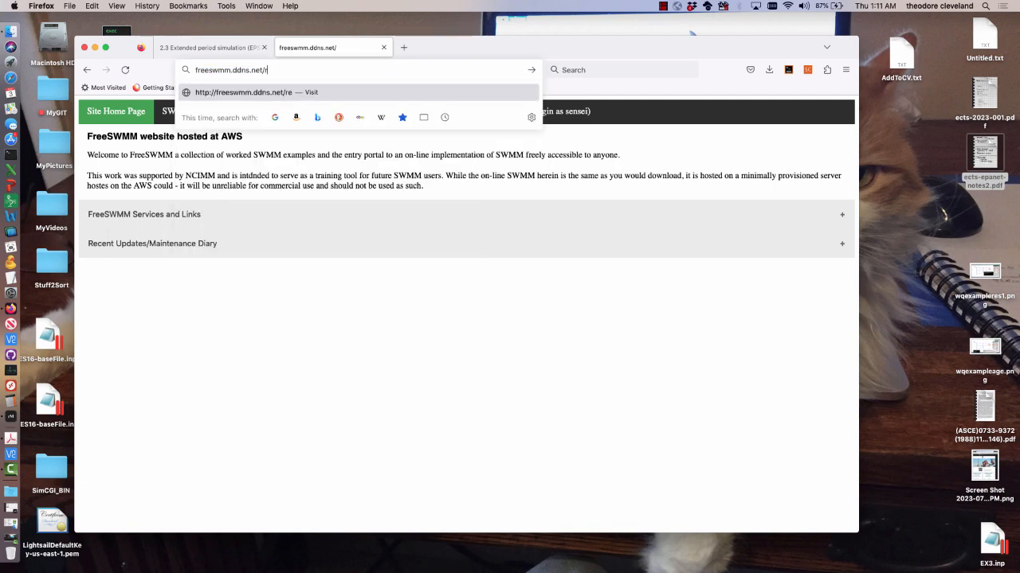
{"action": "type", "text": "free"}
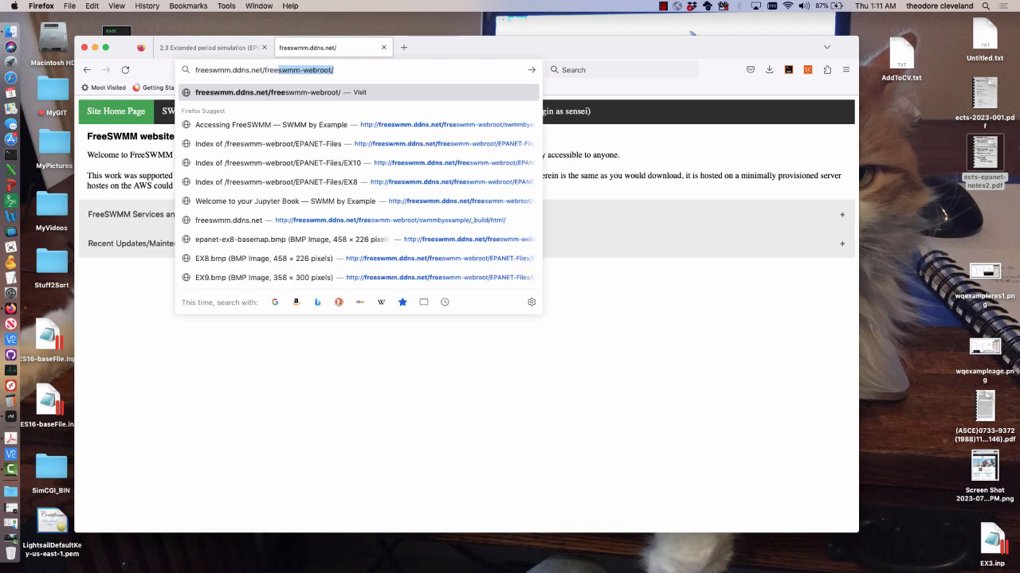
{"action": "key", "text": "Return"}
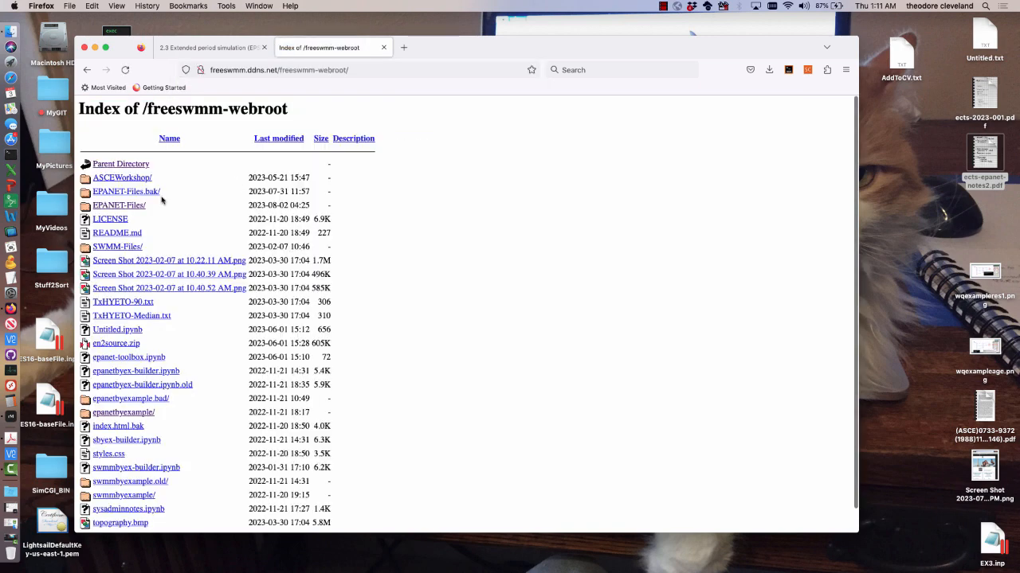
View EX8.bmp from the EX8 folder inside EPANET-Files.
{"action": "left_click", "coordinate": [133, 209]}
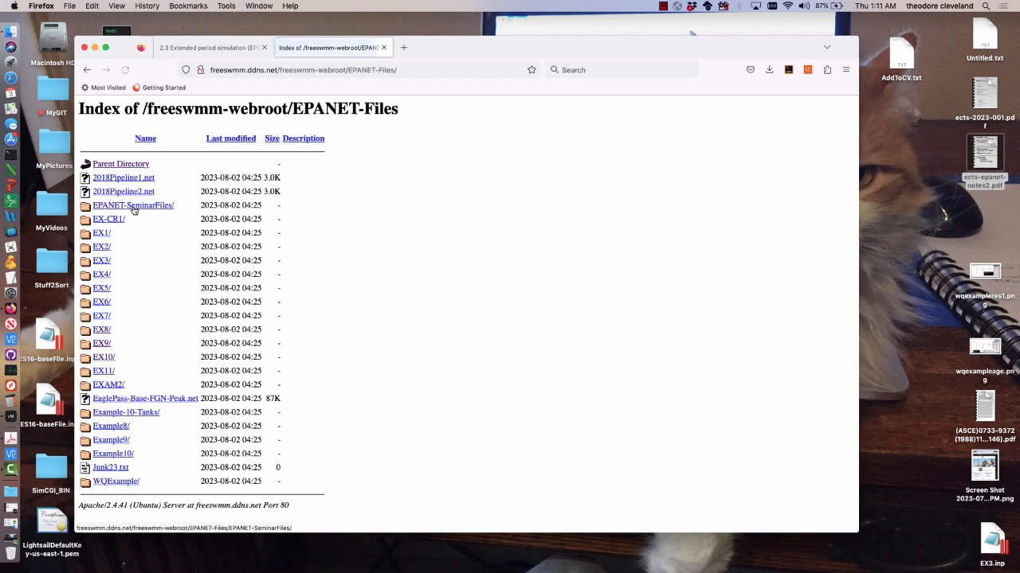
{"action": "left_click", "coordinate": [107, 332]}
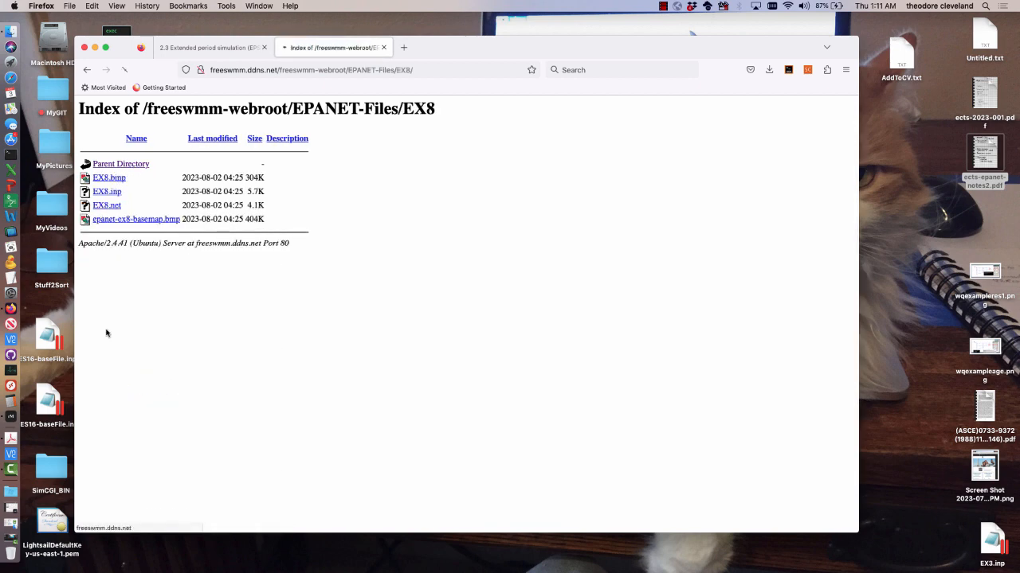
{"action": "left_click", "coordinate": [104, 178]}
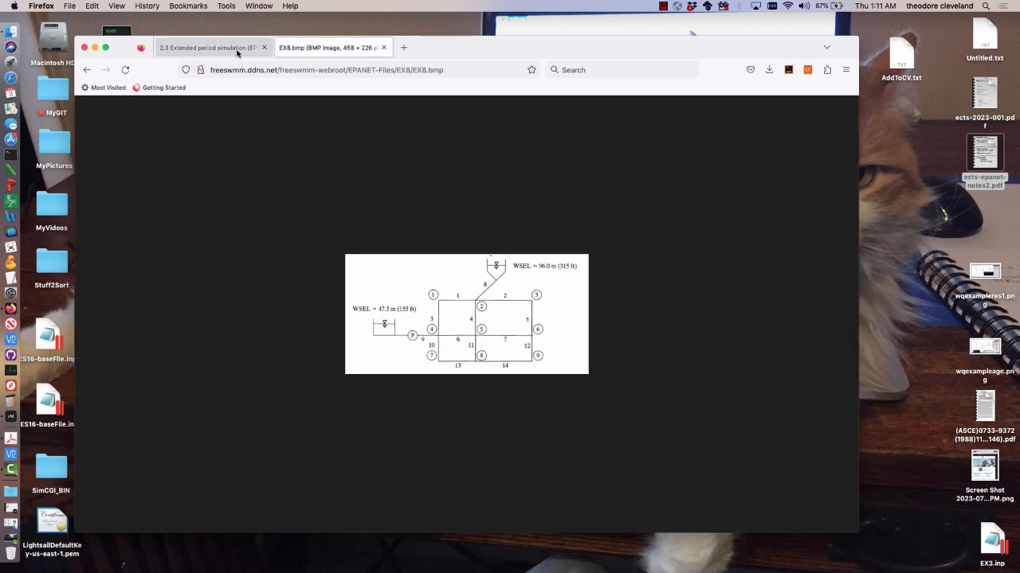
View Example-8.bmp from the Example8 folder, and return to the EPANET-Files index.
{"action": "left_click", "coordinate": [87, 69]}
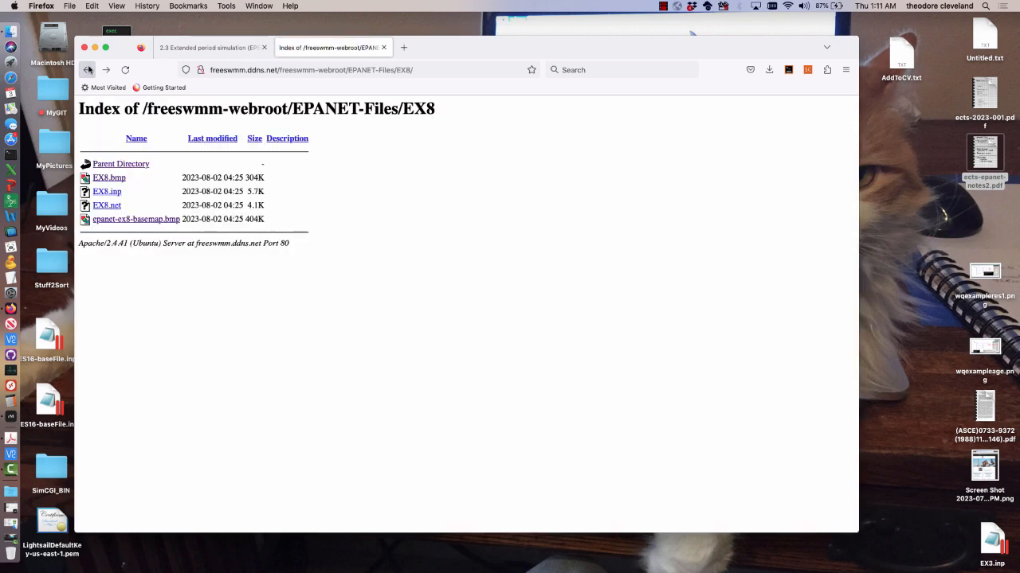
{"action": "left_click", "coordinate": [87, 69]}
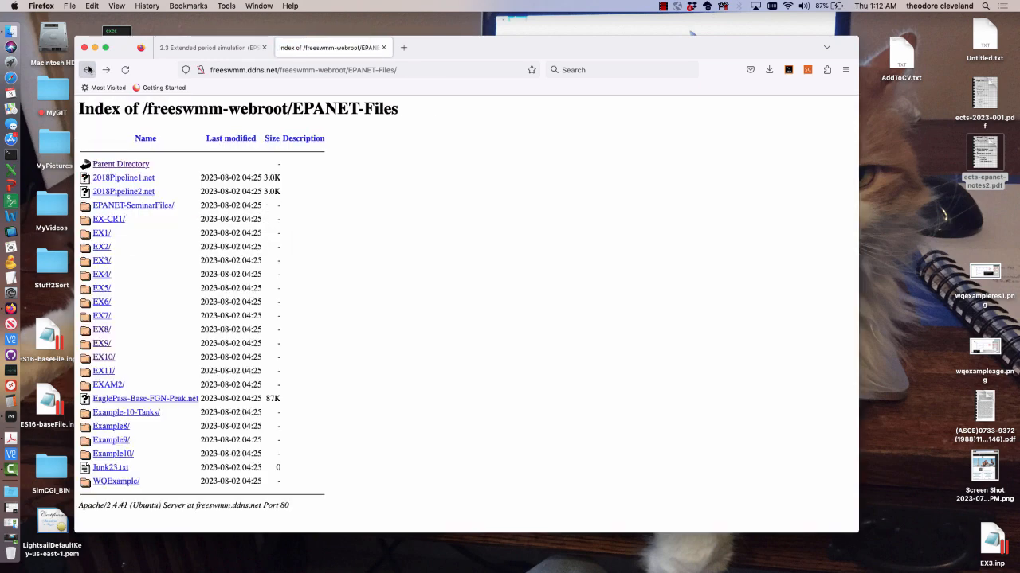
{"action": "left_click", "coordinate": [111, 428]}
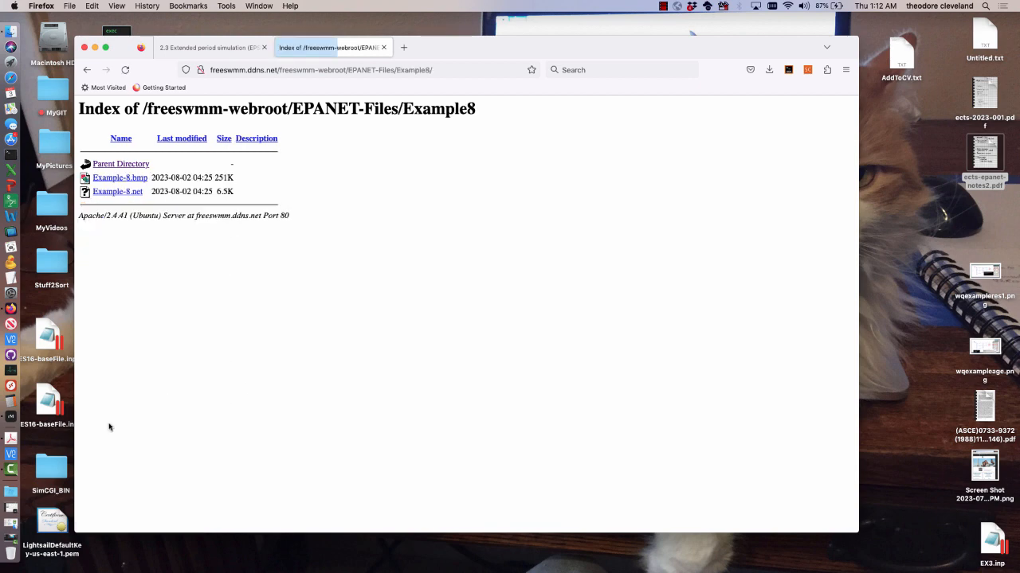
{"action": "left_click", "coordinate": [120, 178]}
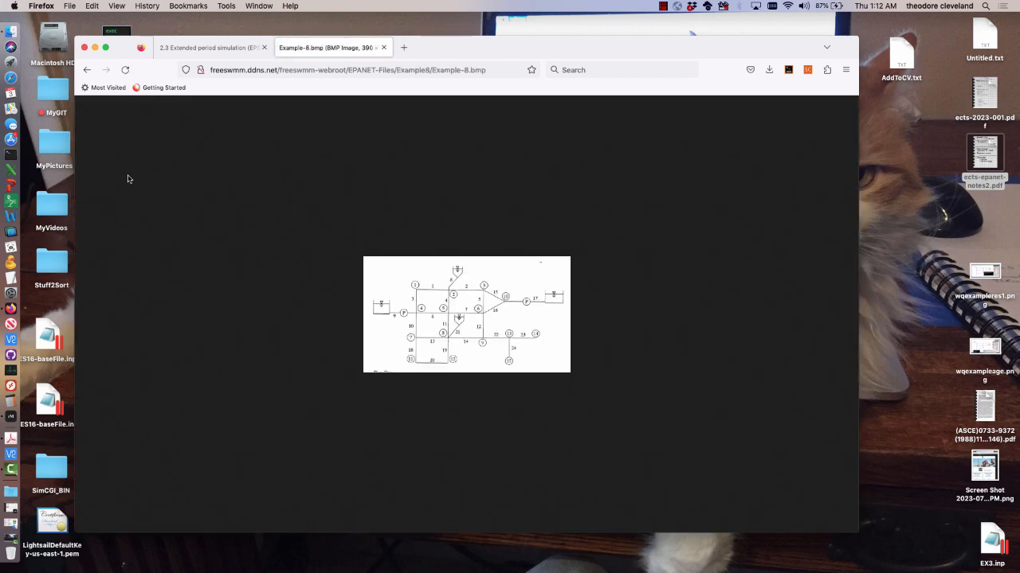
{"action": "left_click", "coordinate": [88, 71]}
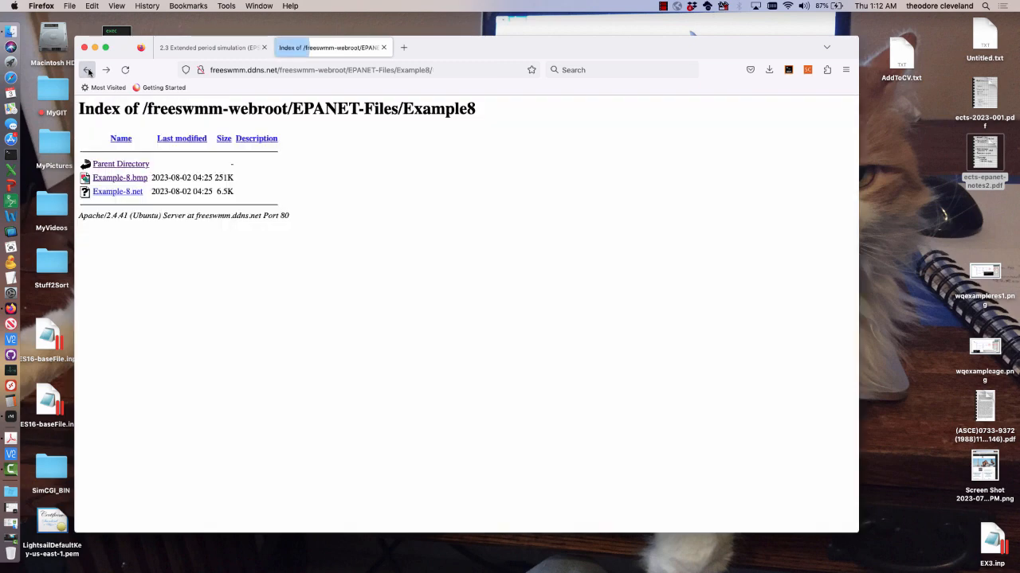
{"action": "left_click", "coordinate": [88, 71]}
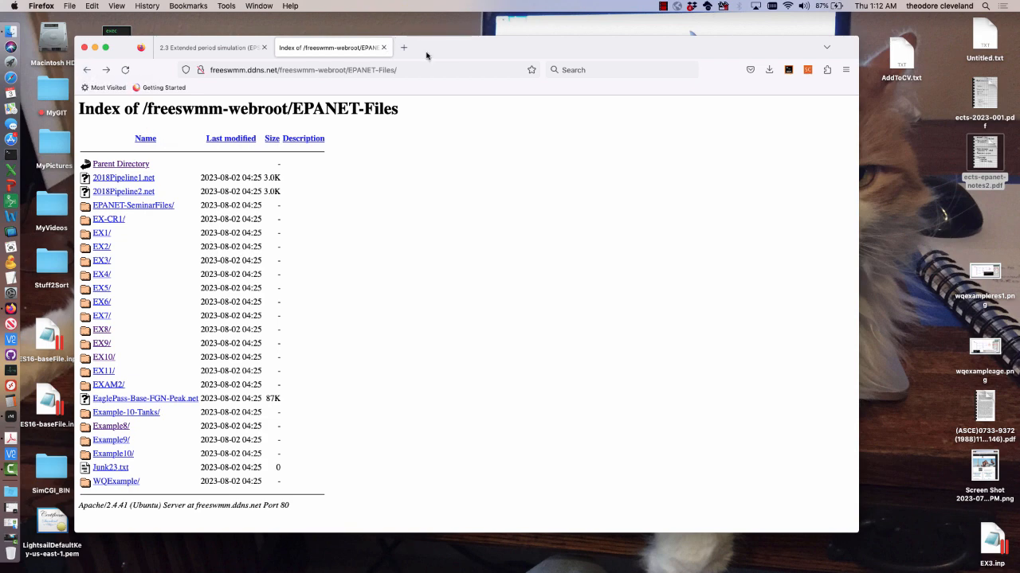
Reconnect to the noVNC remote desktop in a new browser tab with the VNC password, and dismiss the offer to save it.
{"action": "left_click_drag", "start_coordinate": [428, 52], "coordinate": [397, 86]}
{"action": "left_click", "coordinate": [390, 120]}
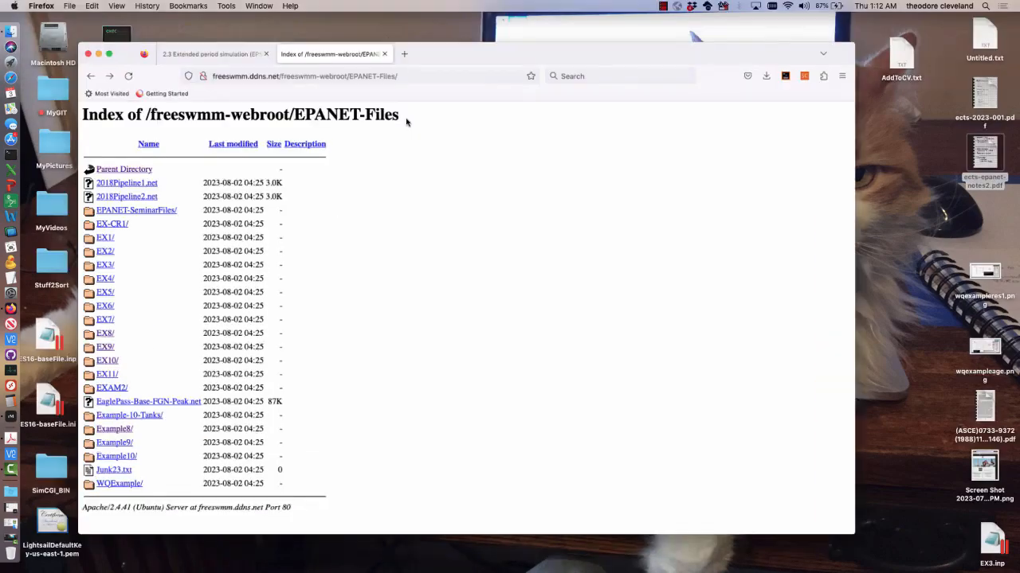
{"action": "left_click", "coordinate": [403, 49]}
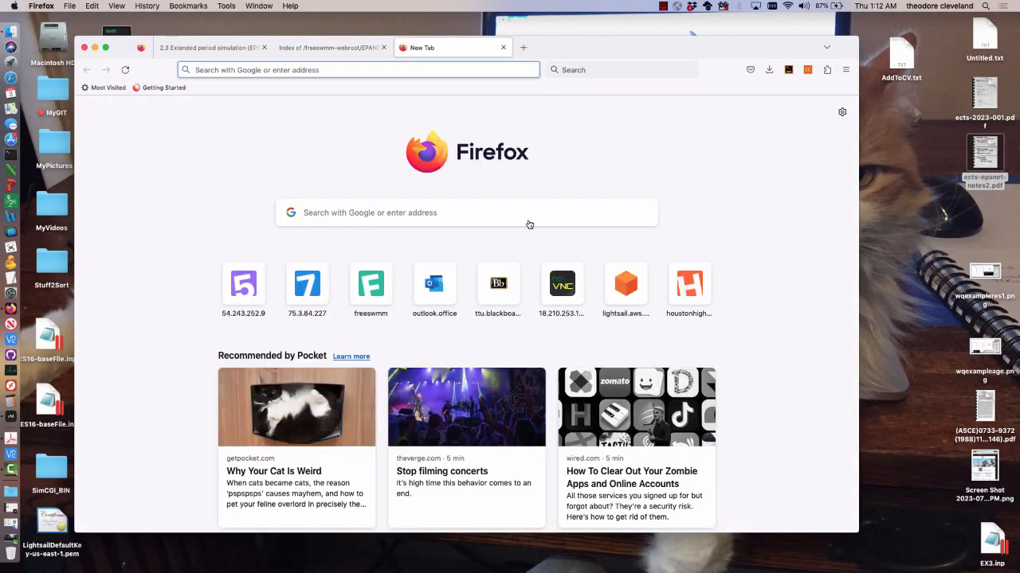
{"action": "left_click", "coordinate": [558, 292]}
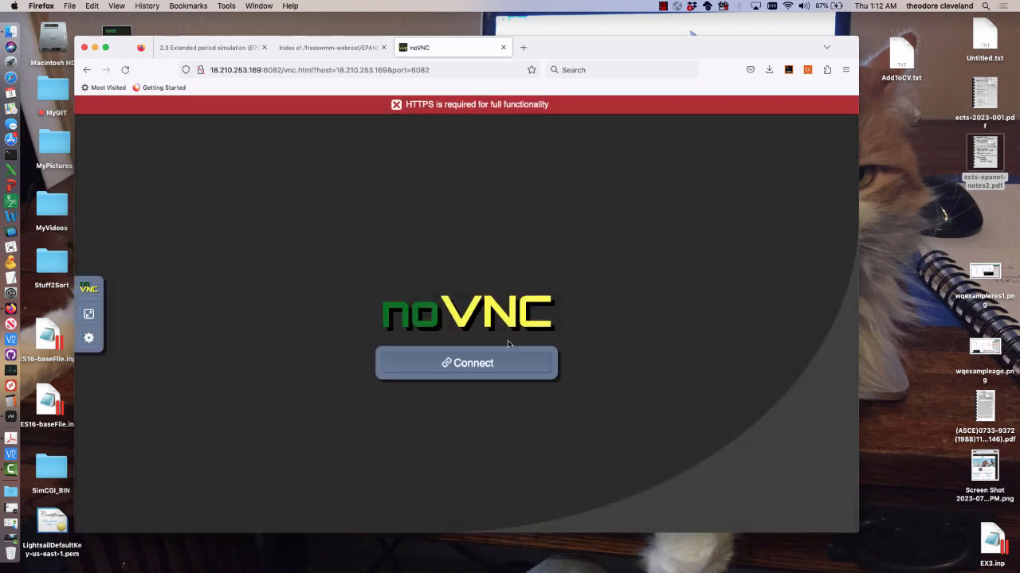
{"action": "left_click", "coordinate": [488, 368]}
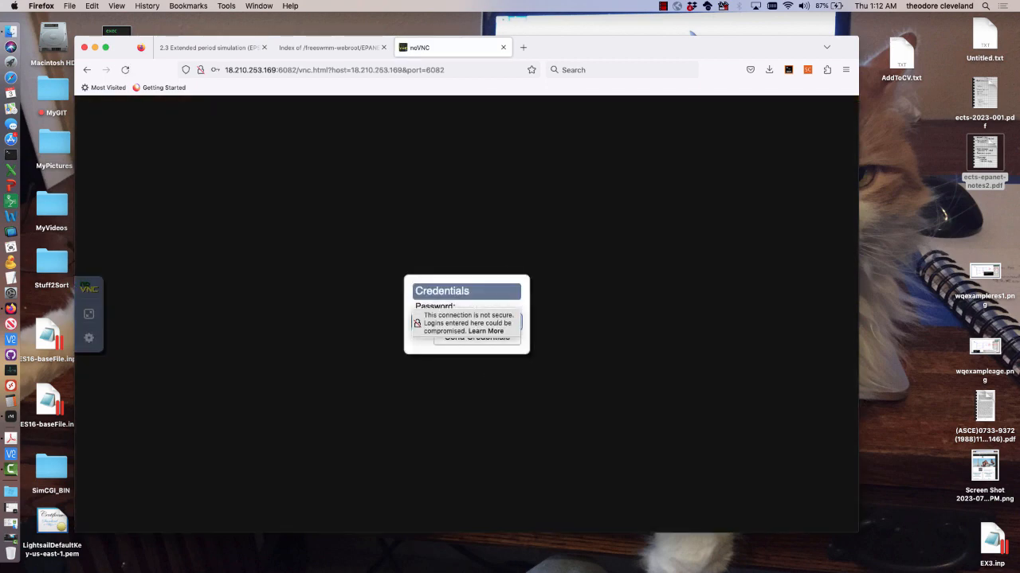
{"action": "key", "text": "Return"}
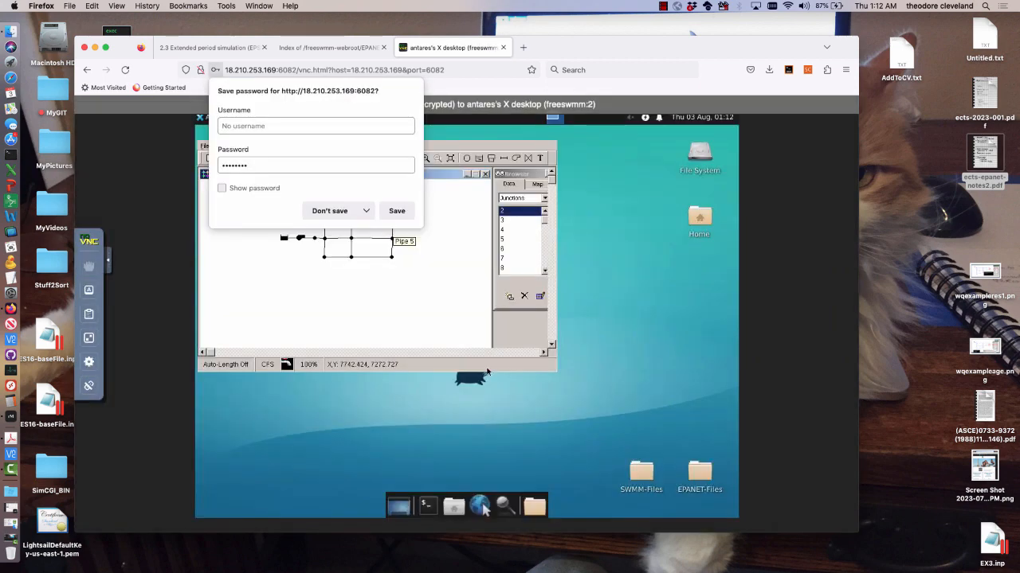
{"action": "left_click", "coordinate": [594, 301]}
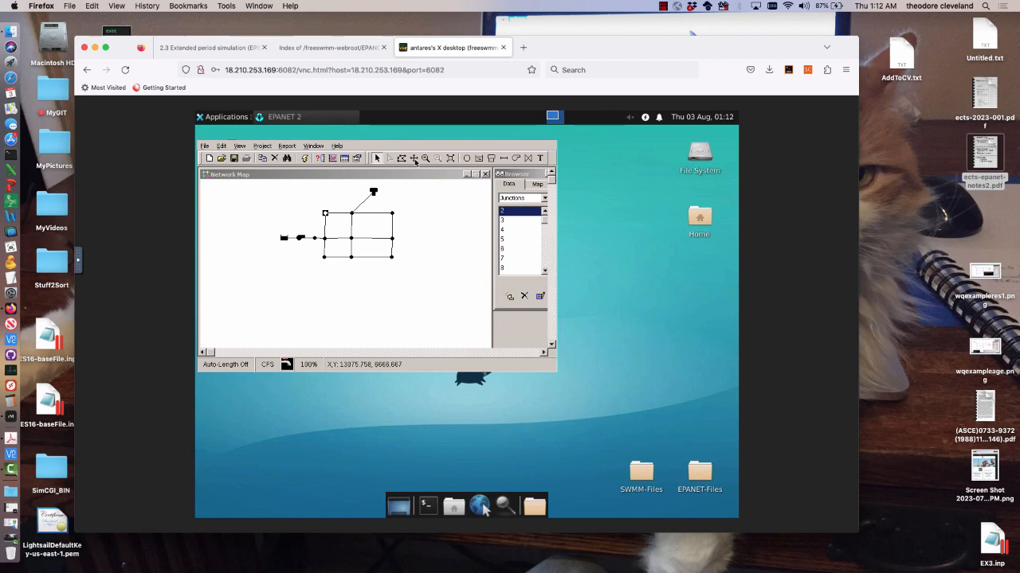
Examine Tank 9's elevation, initial, minimum and maximum levels and diameter in its properties, and close them.
{"action": "left_click", "coordinate": [372, 193]}
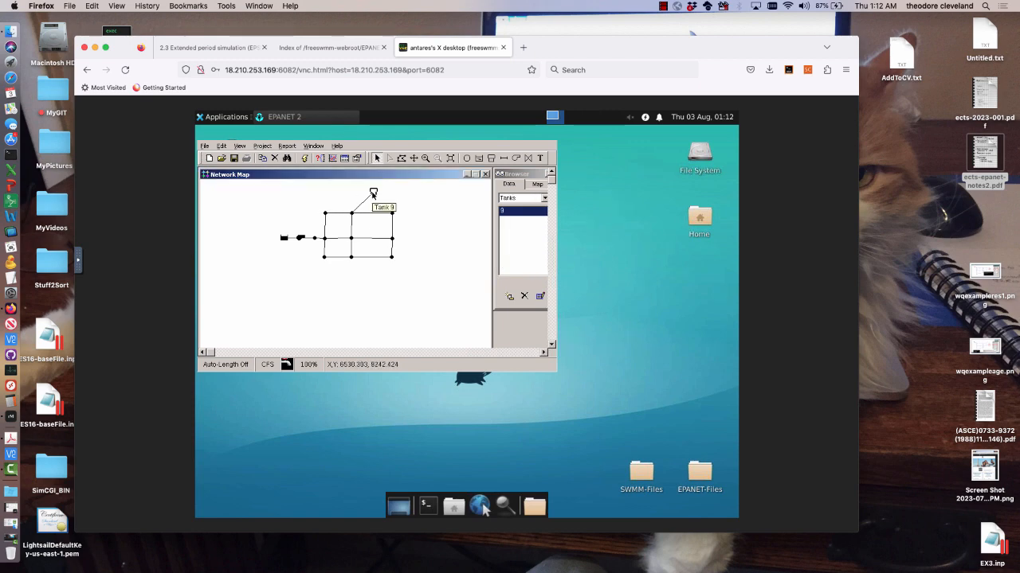
{"action": "double_click", "coordinate": [373, 193]}
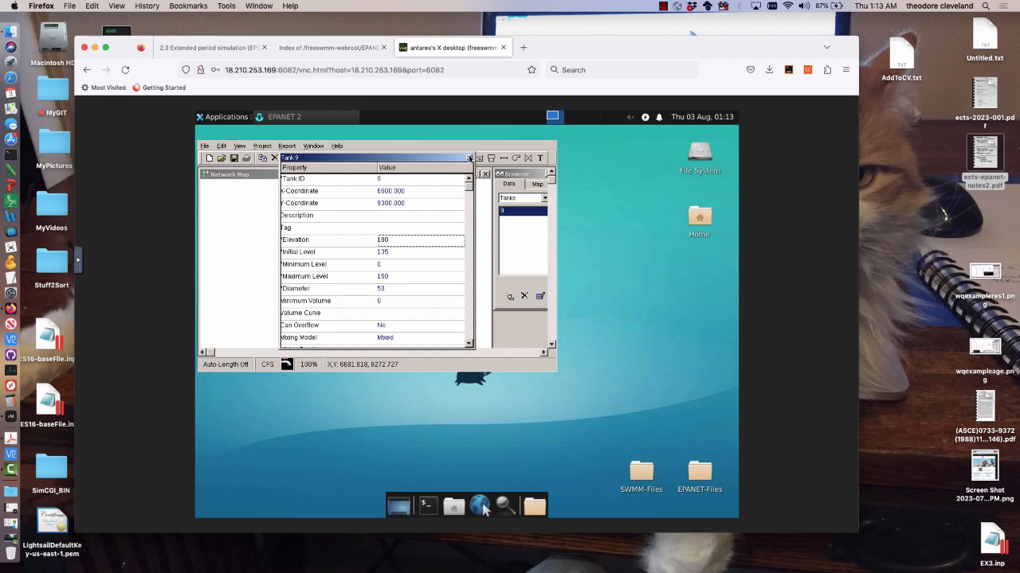
{"action": "left_click", "coordinate": [469, 158]}
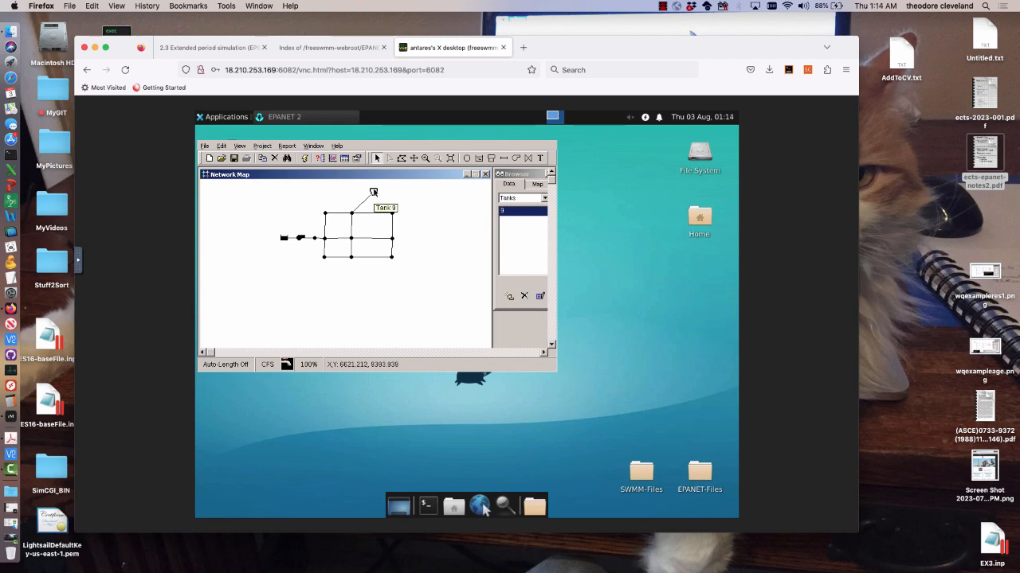
{"action": "double_click", "coordinate": [373, 193]}
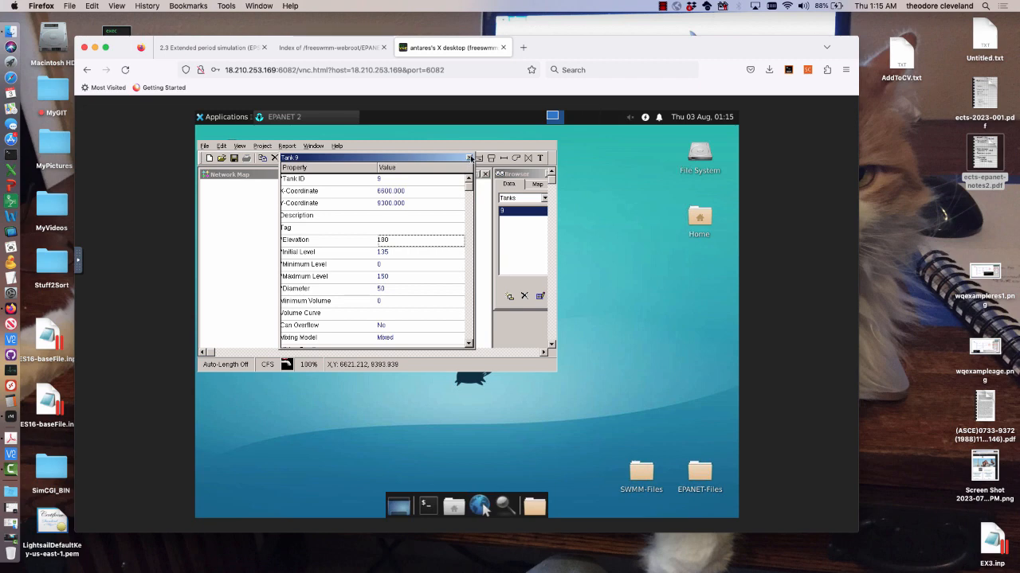
{"action": "left_click", "coordinate": [469, 158]}
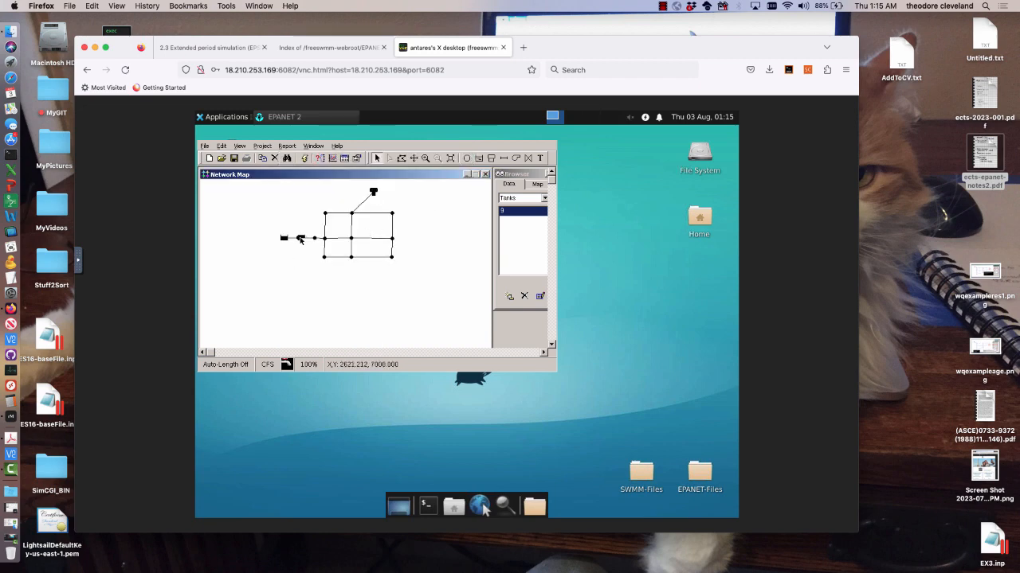
Examine Pump 15's properties and its pump curve 1 in the curve editor, and close the editor.
{"action": "left_click", "coordinate": [300, 237]}
{"action": "double_click", "coordinate": [299, 237]}
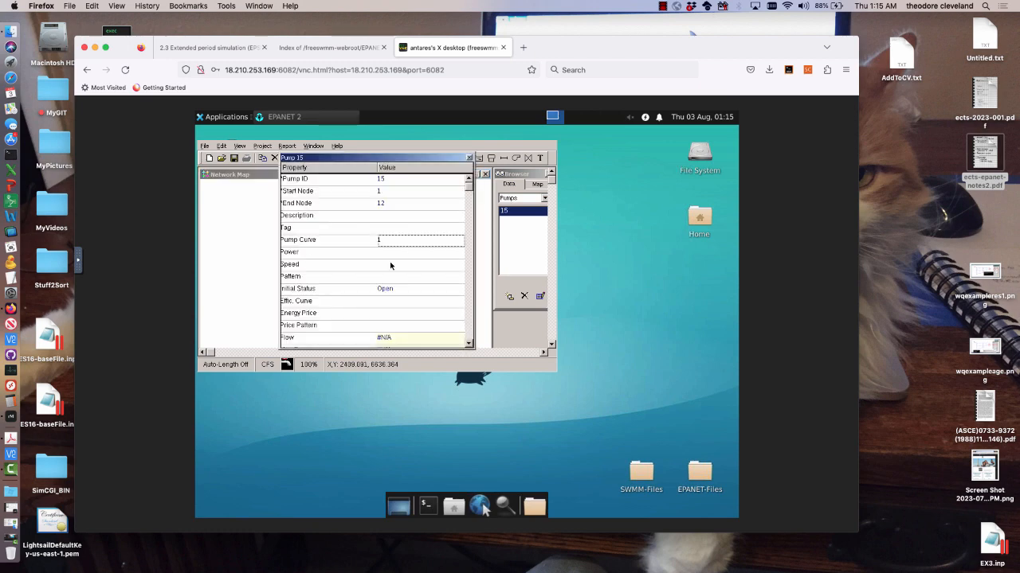
{"action": "left_click", "coordinate": [528, 198]}
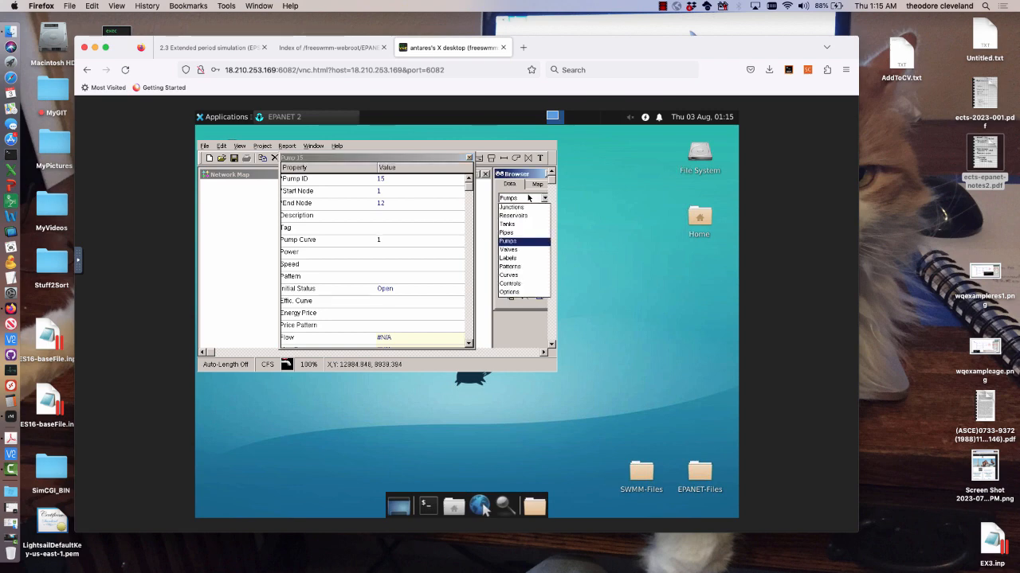
{"action": "left_click", "coordinate": [508, 275]}
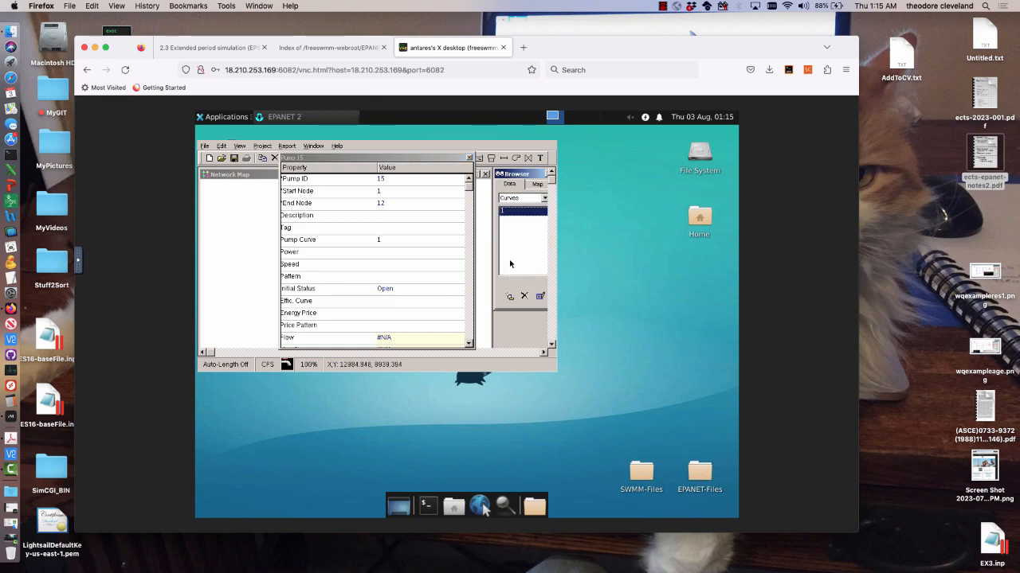
{"action": "double_click", "coordinate": [524, 212]}
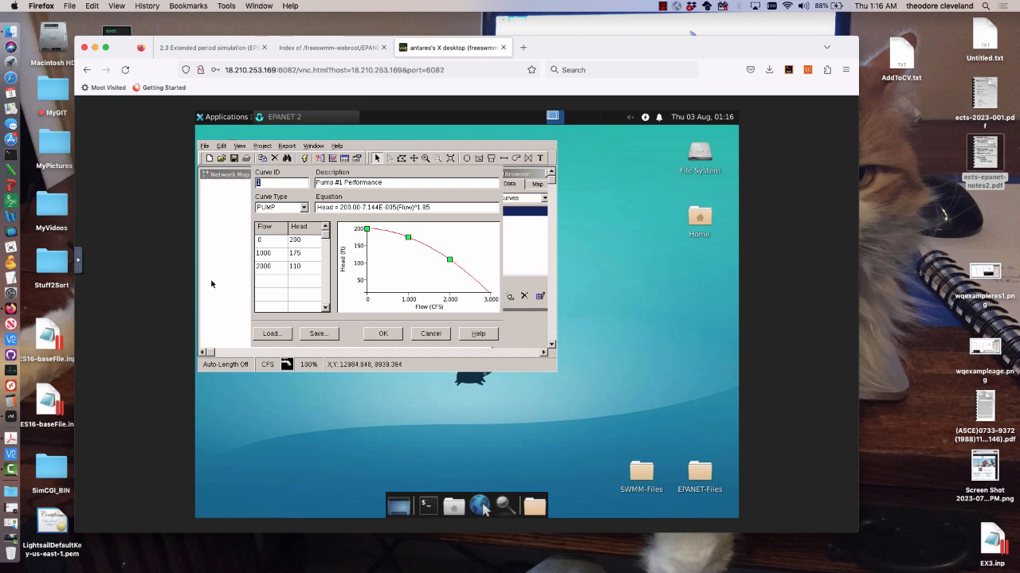
{"action": "key", "text": "Return"}
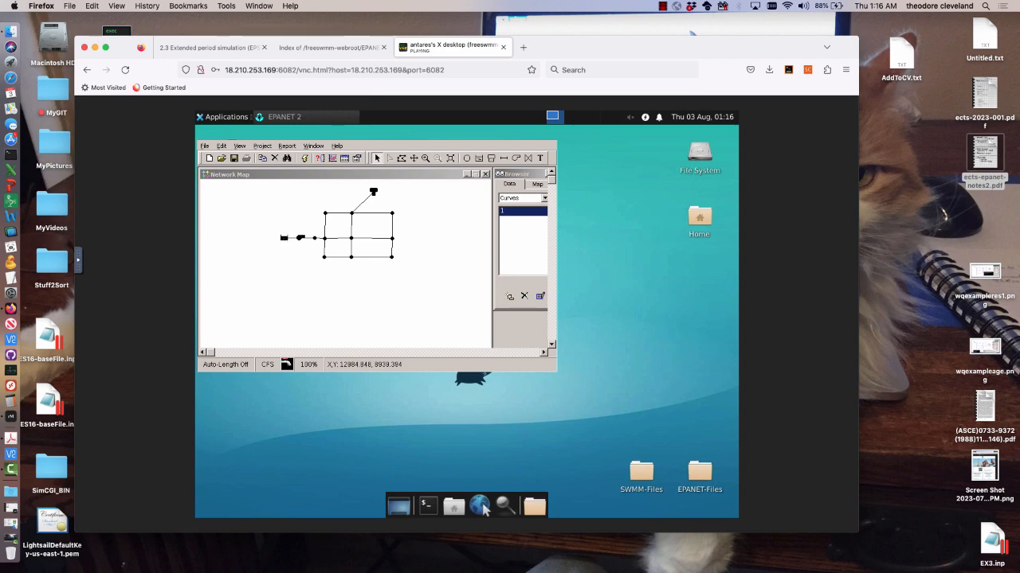
Open the properties of Reservoir 1 on the network map to examine its total head.
{"action": "left_click", "coordinate": [284, 238]}
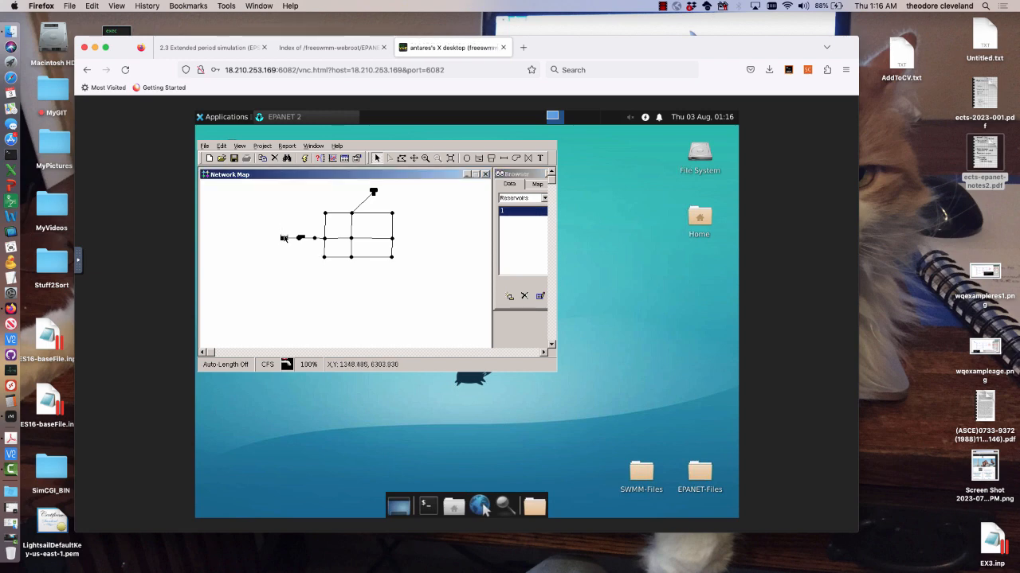
{"action": "double_click", "coordinate": [284, 238]}
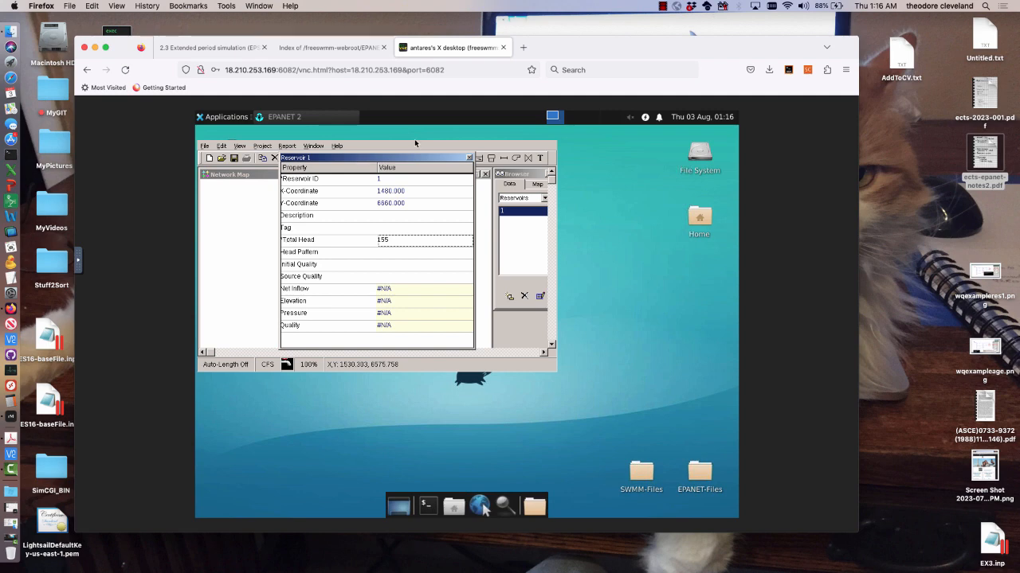
Close the reservoir's properties, examine the elevation and base demand of Junction 12 and Junction 5, and close their properties.
{"action": "left_click", "coordinate": [468, 158]}
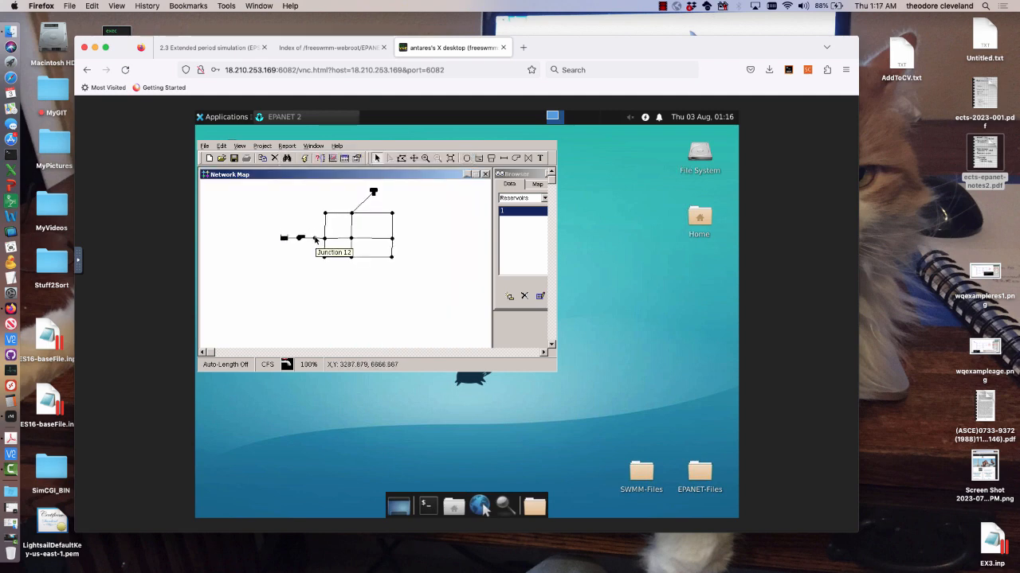
{"action": "left_click", "coordinate": [315, 239]}
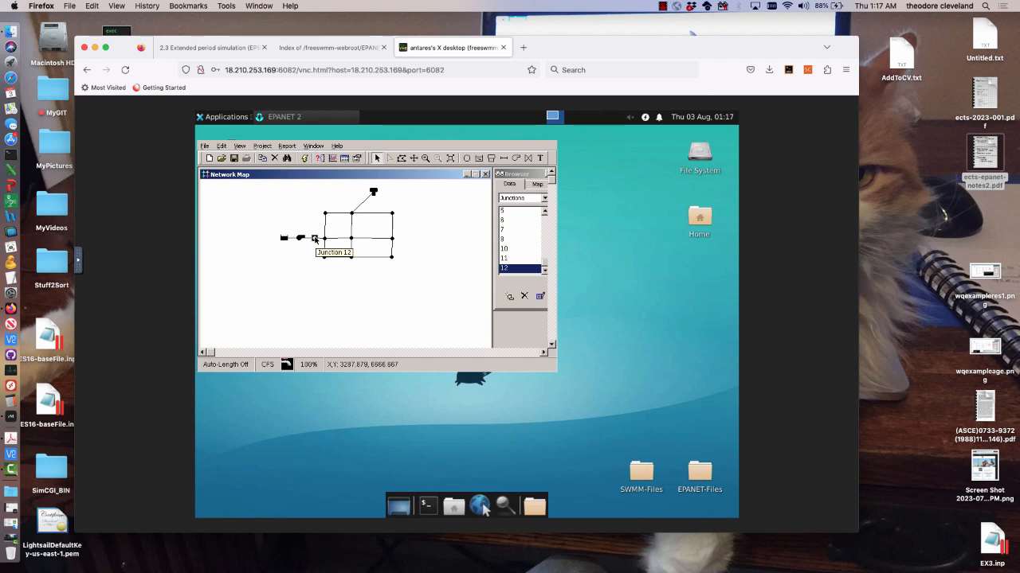
{"action": "double_click", "coordinate": [315, 239]}
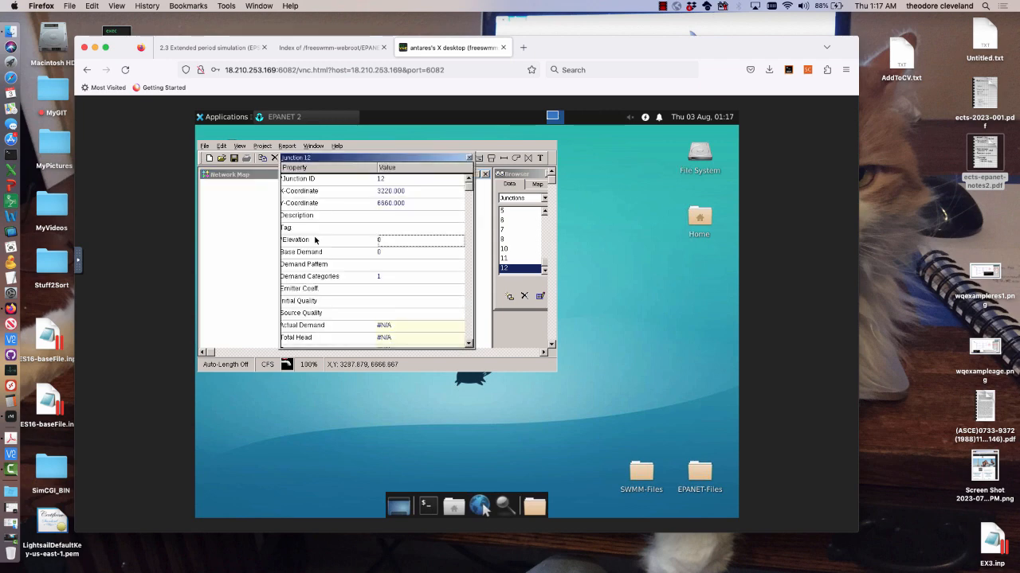
{"action": "left_click", "coordinate": [469, 158]}
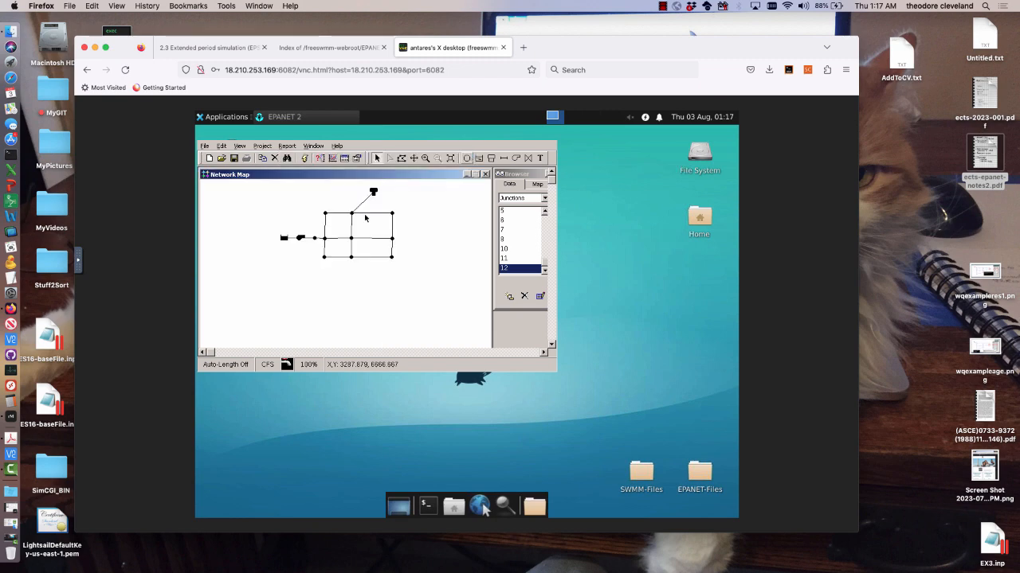
{"action": "left_click", "coordinate": [324, 239]}
{"action": "double_click", "coordinate": [324, 239]}
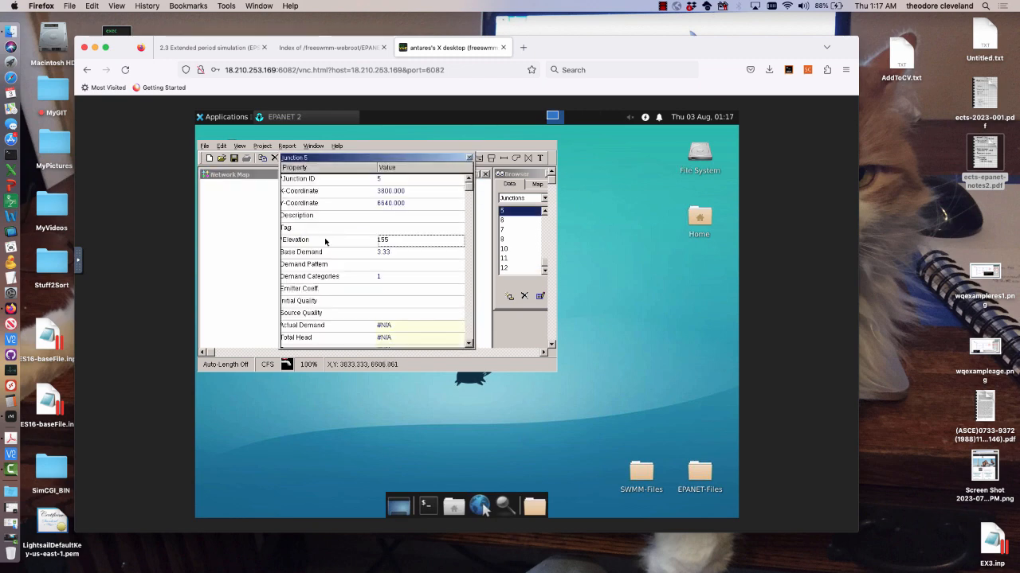
{"action": "left_click", "coordinate": [469, 158]}
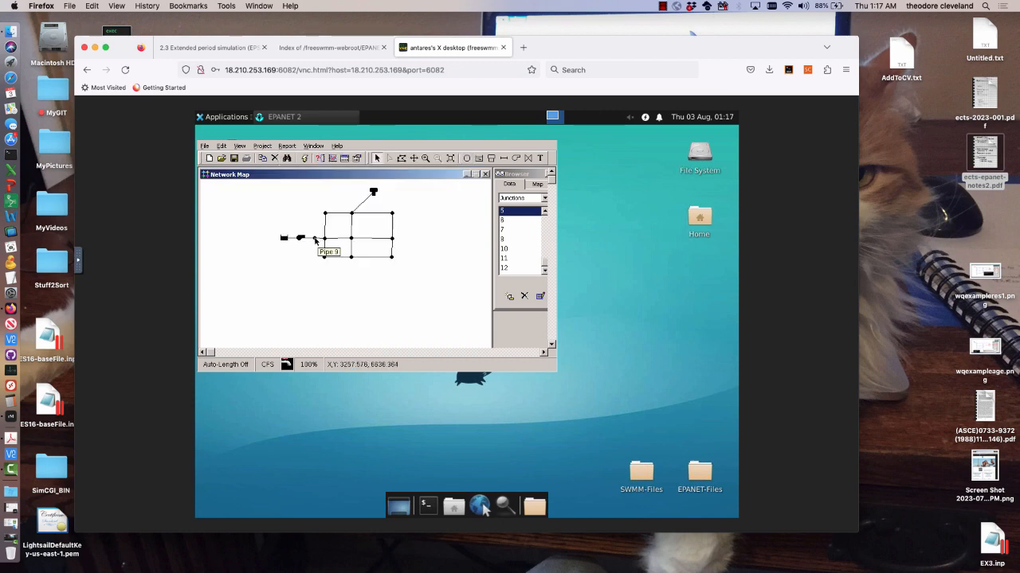
Set Junction 12's elevation to 155 and close its properties.
{"action": "double_click", "coordinate": [325, 239]}
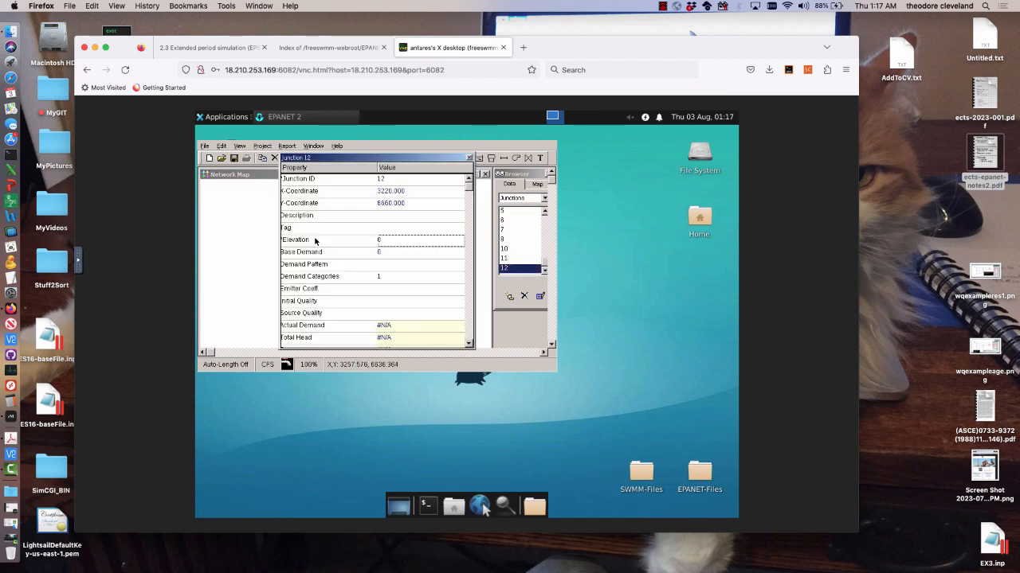
{"action": "left_click", "coordinate": [406, 240]}
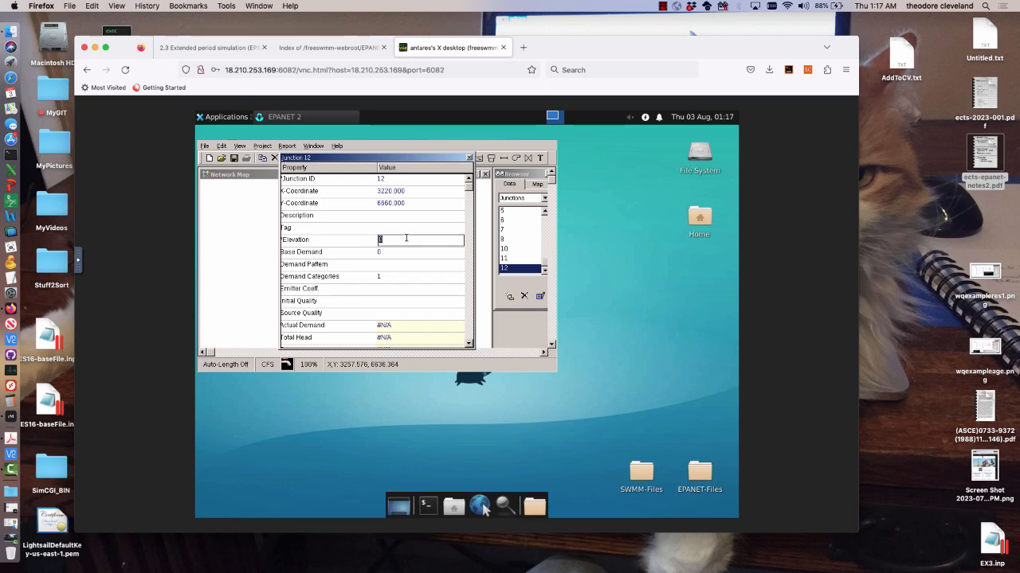
{"action": "type", "text": "155"}
{"action": "left_click", "coordinate": [469, 158]}
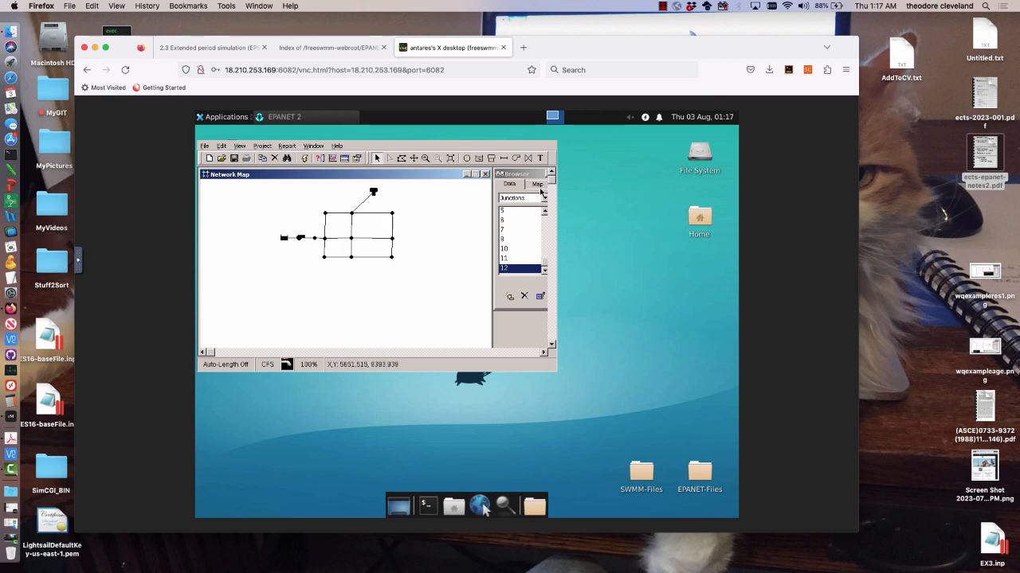
Show Base Demand for the nodes on the network map and run the simulation.
{"action": "left_click", "coordinate": [538, 185]}
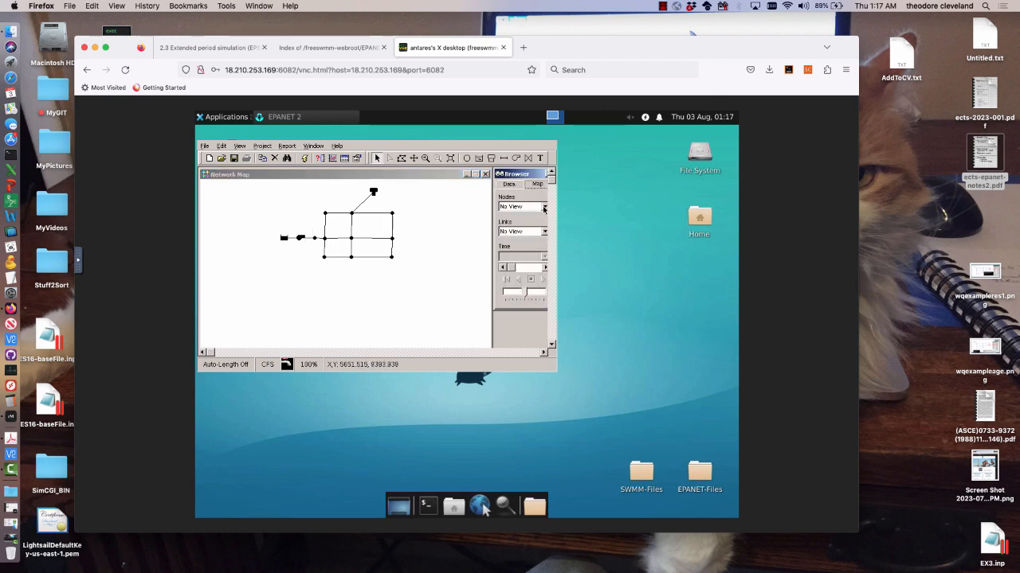
{"action": "left_click", "coordinate": [545, 207]}
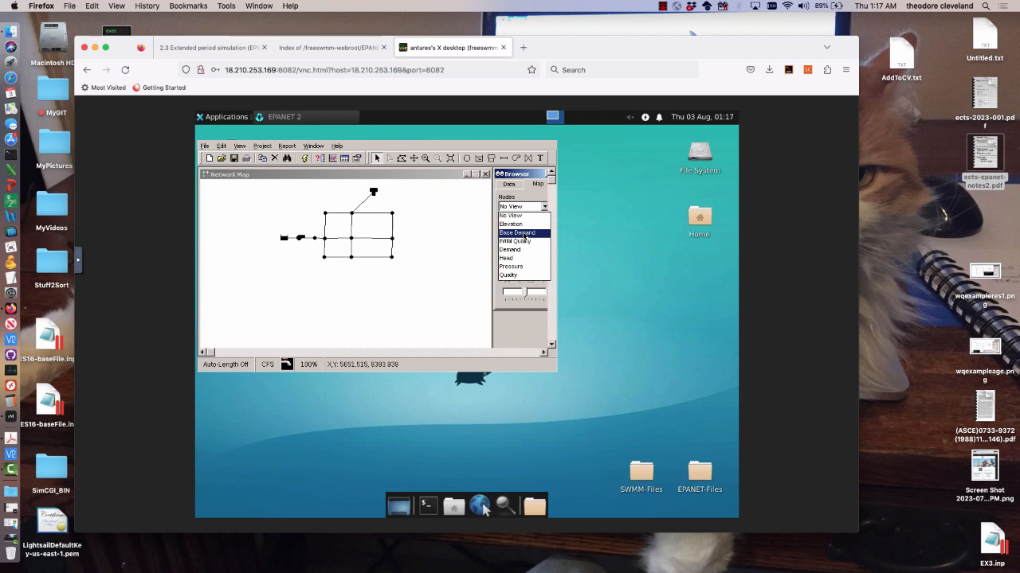
{"action": "left_click", "coordinate": [516, 232]}
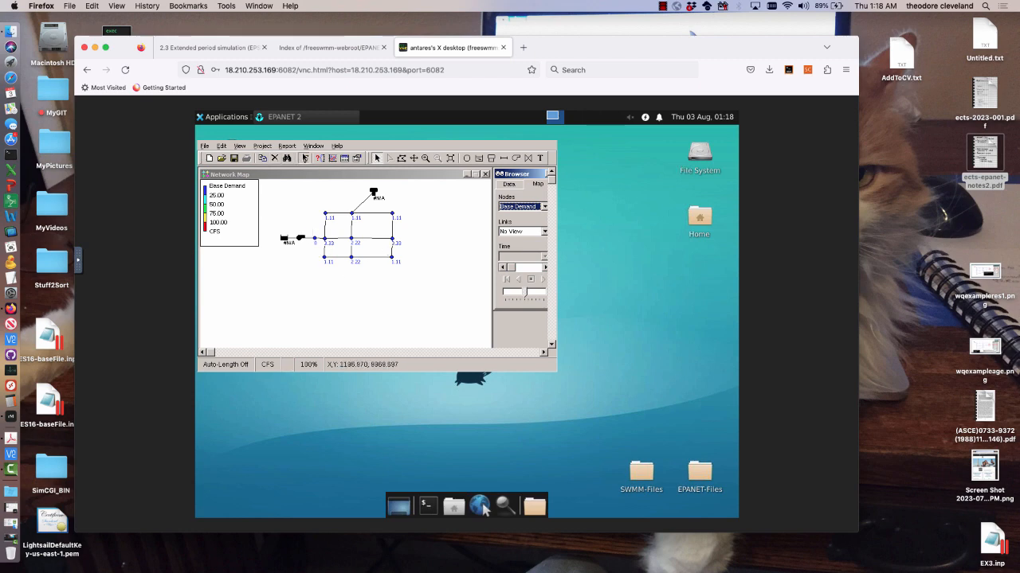
{"action": "left_click", "coordinate": [304, 158]}
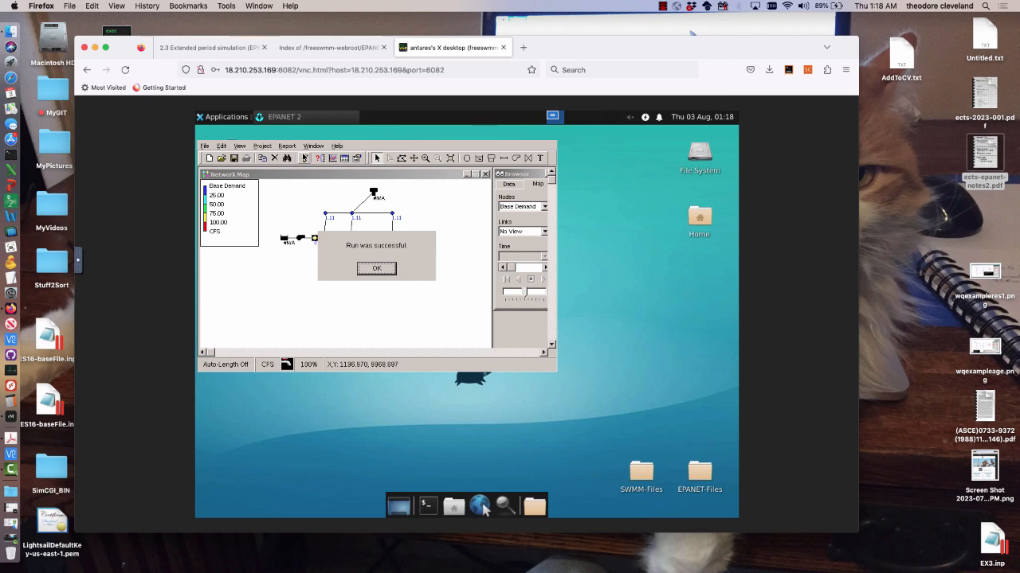
{"action": "left_click", "coordinate": [376, 269]}
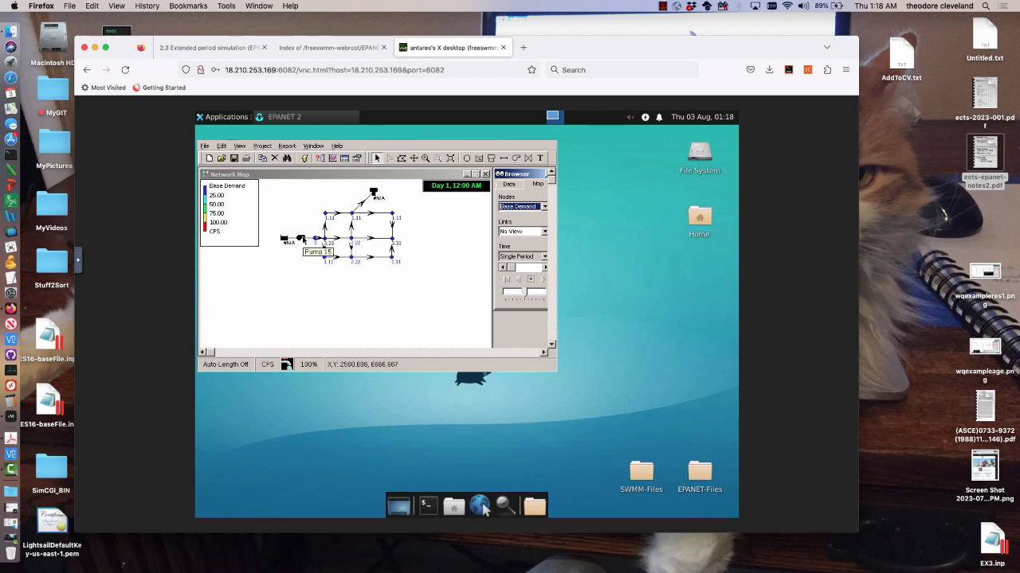
Examine the computed flow in the properties of Pump 15 and of the pipe leading to the tank, and close them.
{"action": "left_click", "coordinate": [303, 240]}
{"action": "double_click", "coordinate": [303, 240]}
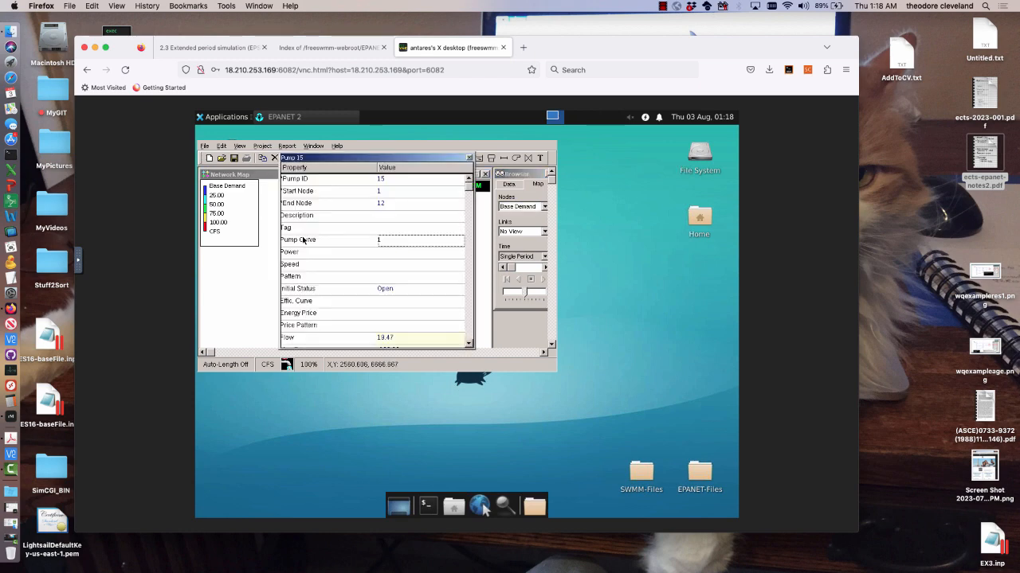
{"action": "left_click", "coordinate": [401, 268]}
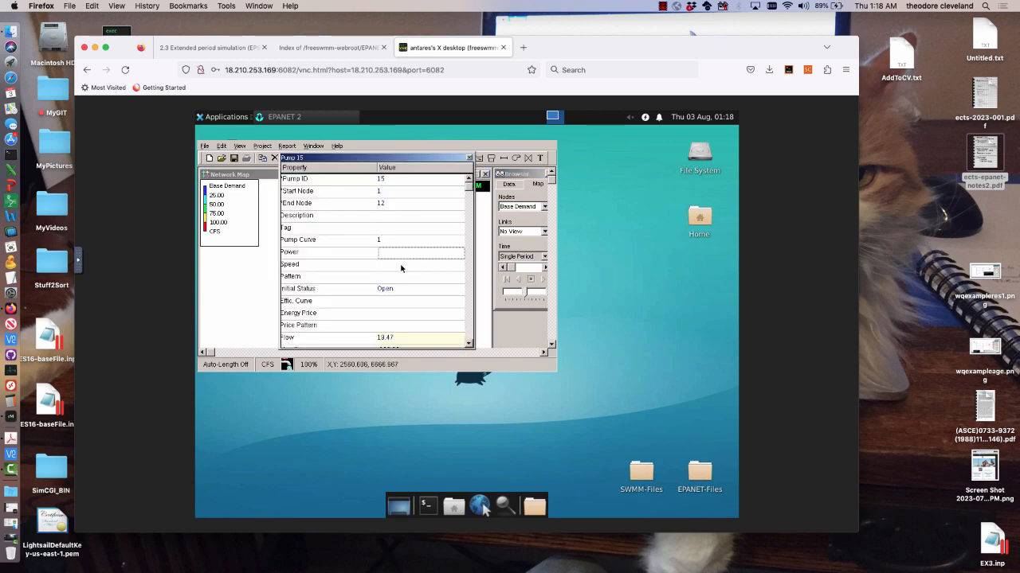
{"action": "left_click", "coordinate": [469, 158]}
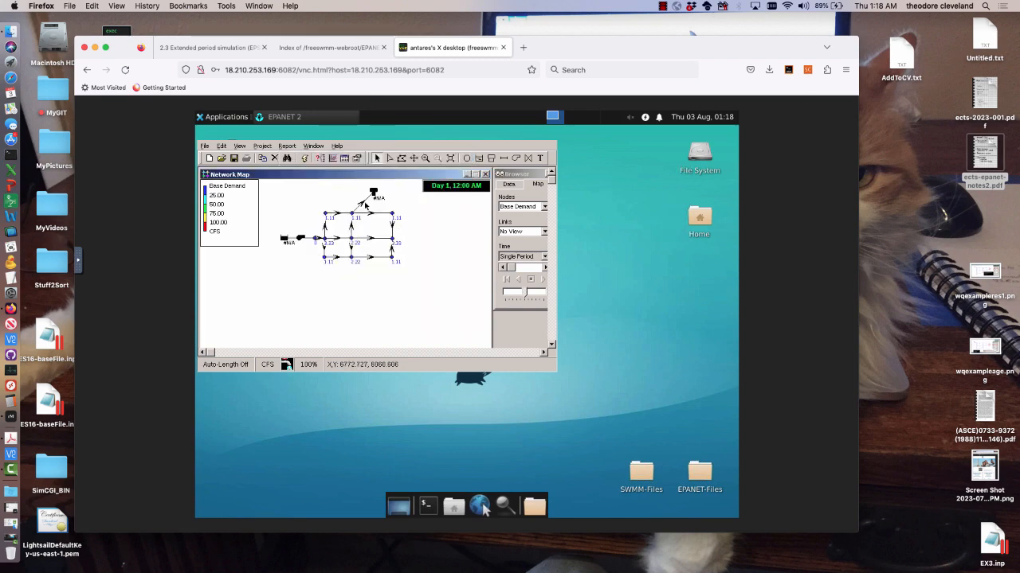
{"action": "double_click", "coordinate": [363, 204]}
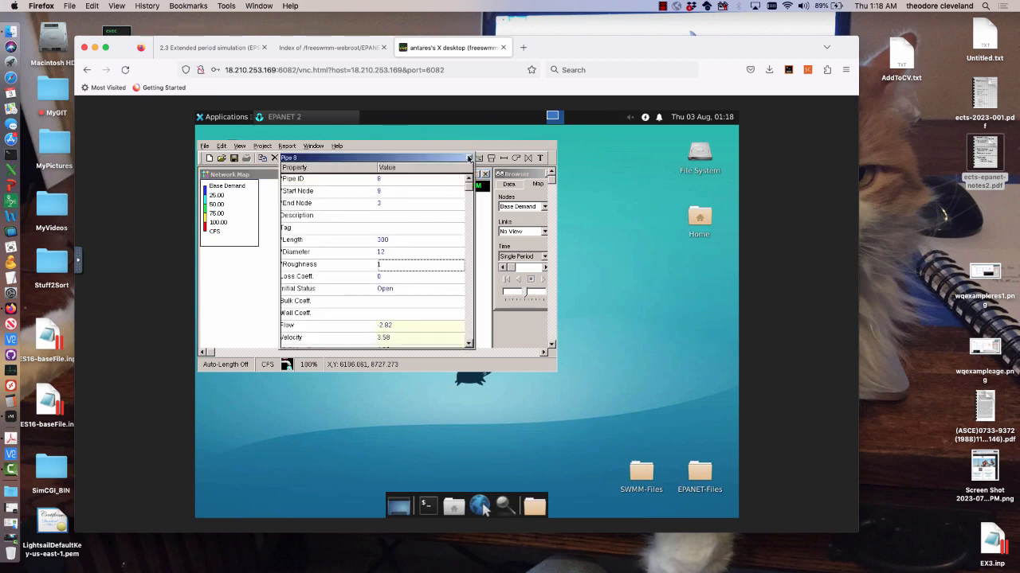
{"action": "left_click", "coordinate": [469, 158]}
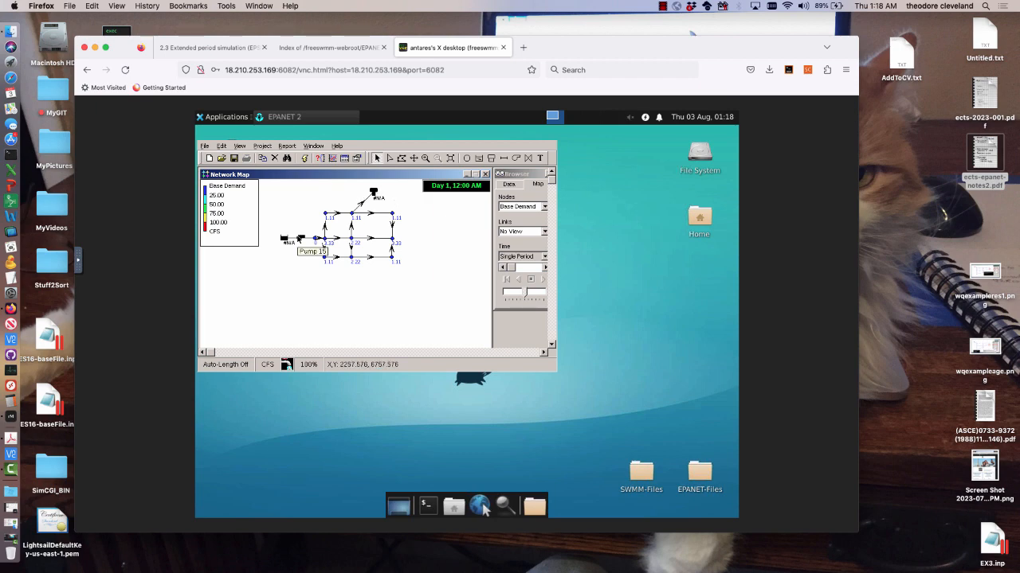
Set Pump 15's initial status to Closed and rerun the simulation.
{"action": "double_click", "coordinate": [299, 239]}
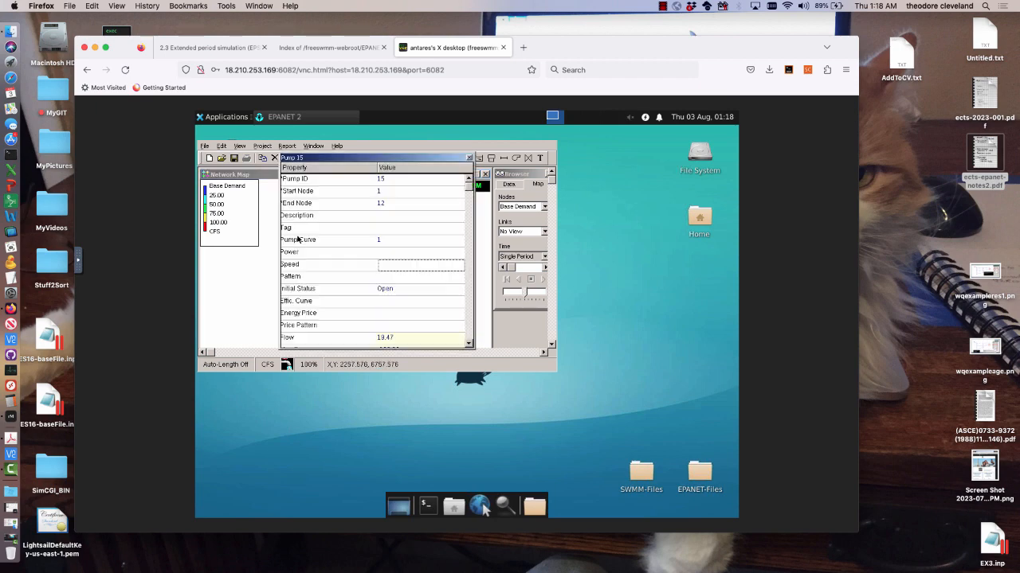
{"action": "left_click", "coordinate": [414, 289]}
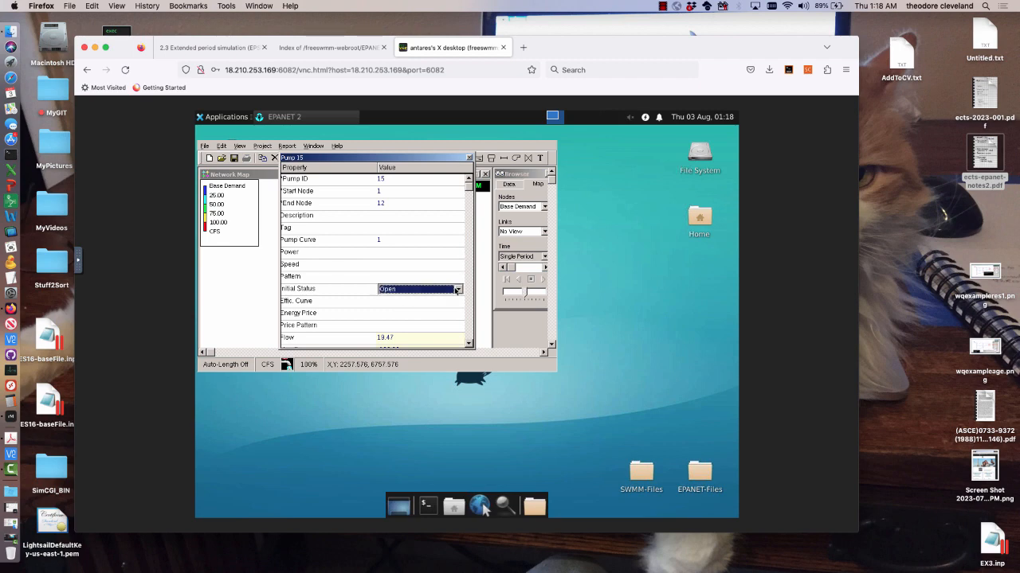
{"action": "left_click", "coordinate": [457, 290]}
{"action": "left_click", "coordinate": [412, 310]}
{"action": "left_click", "coordinate": [469, 158]}
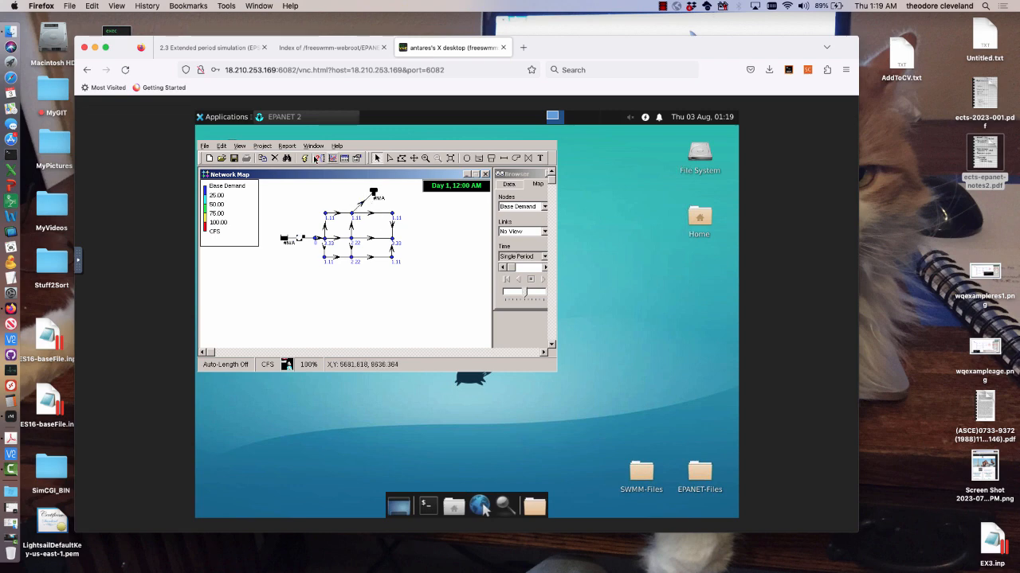
{"action": "left_click", "coordinate": [304, 159]}
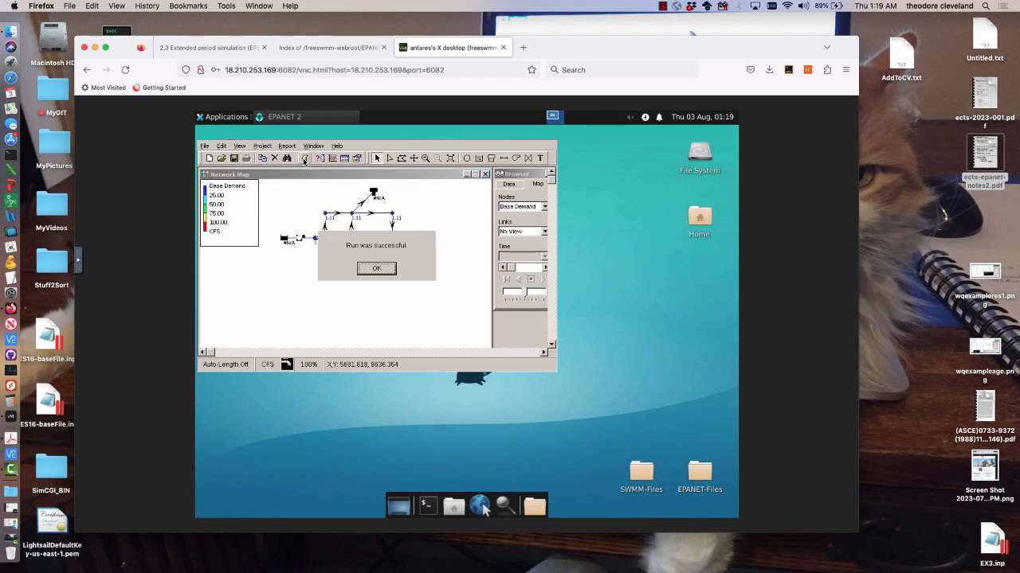
{"action": "left_click", "coordinate": [373, 269]}
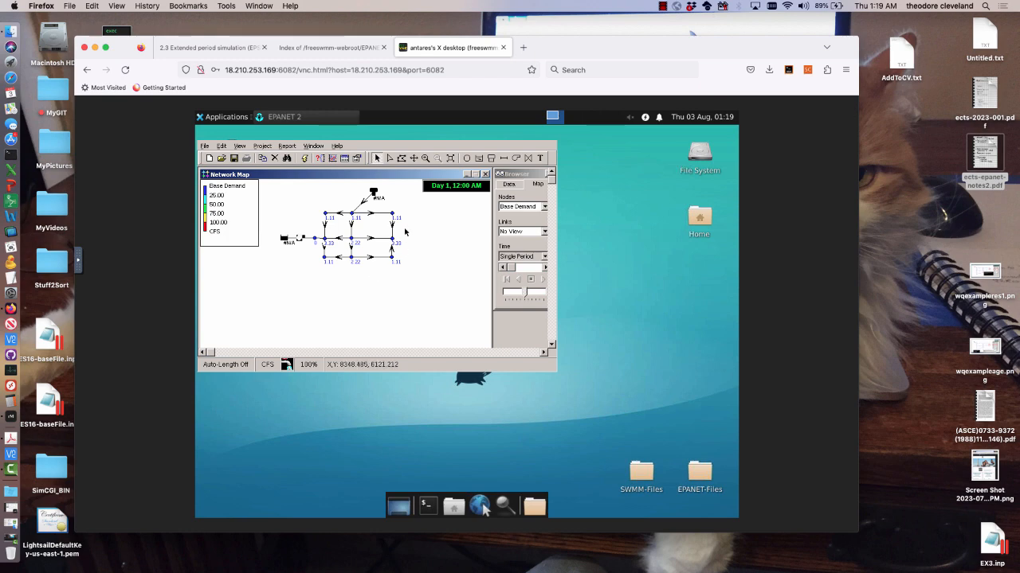
Add a new time pattern to the project and open it for editing.
{"action": "left_click", "coordinate": [509, 184]}
{"action": "left_click", "coordinate": [541, 197]}
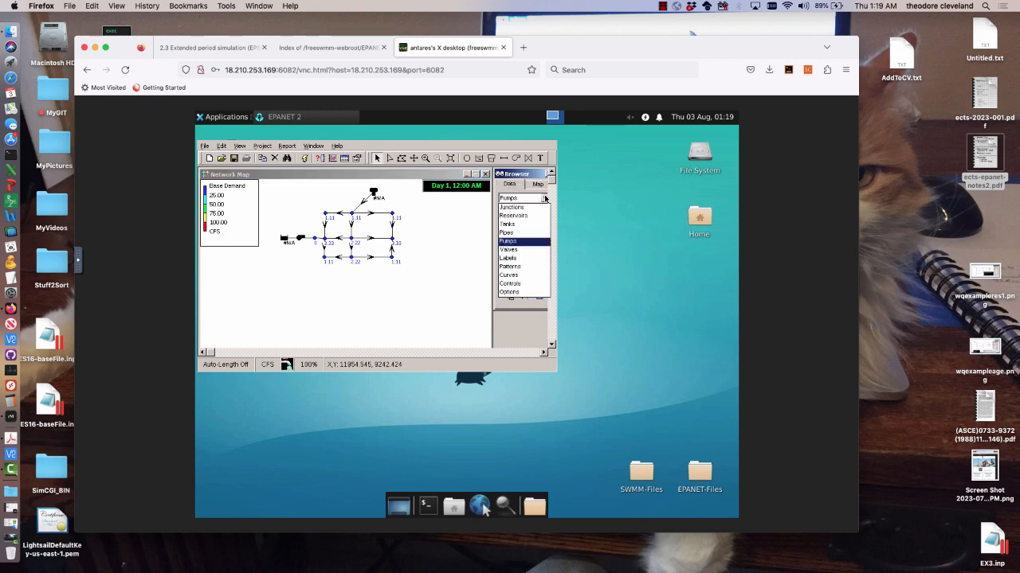
{"action": "left_click", "coordinate": [511, 276]}
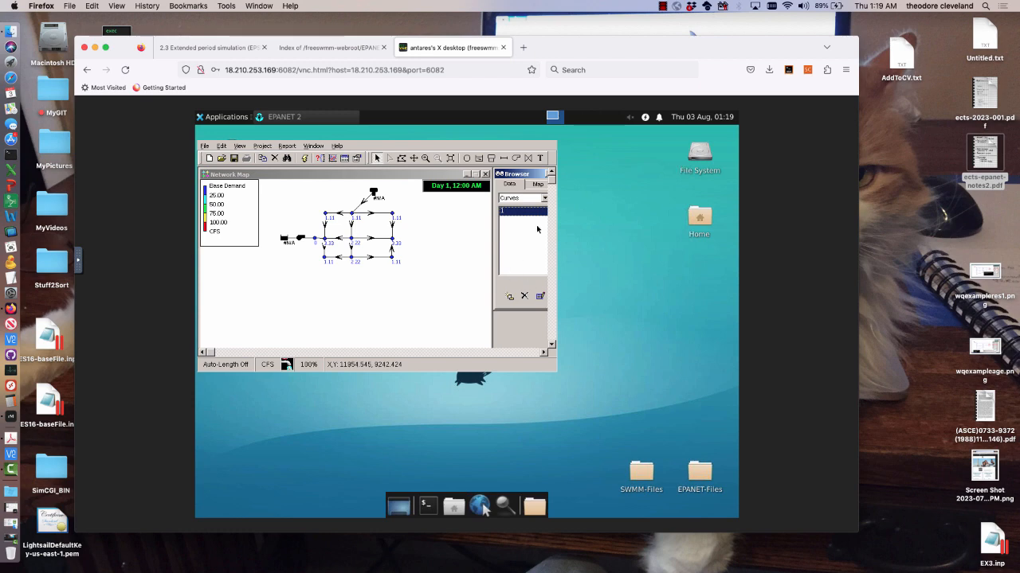
{"action": "left_click", "coordinate": [544, 199]}
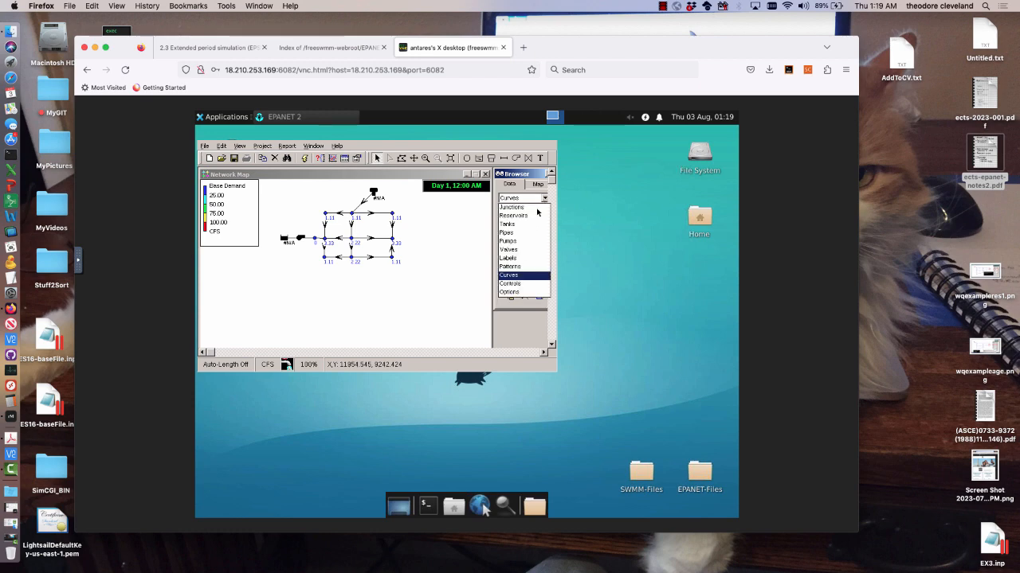
{"action": "left_click", "coordinate": [518, 268]}
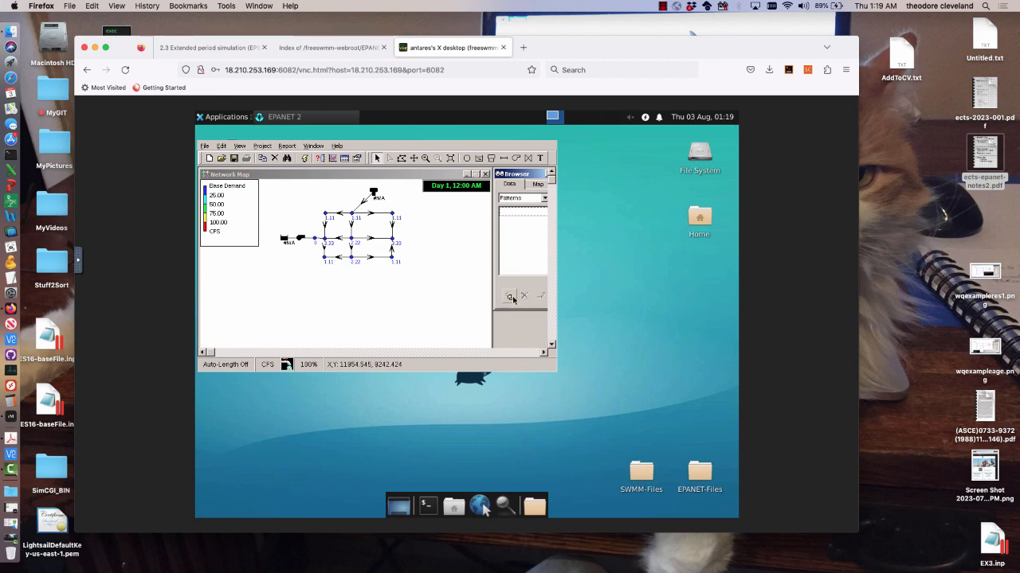
{"action": "left_click", "coordinate": [510, 297]}
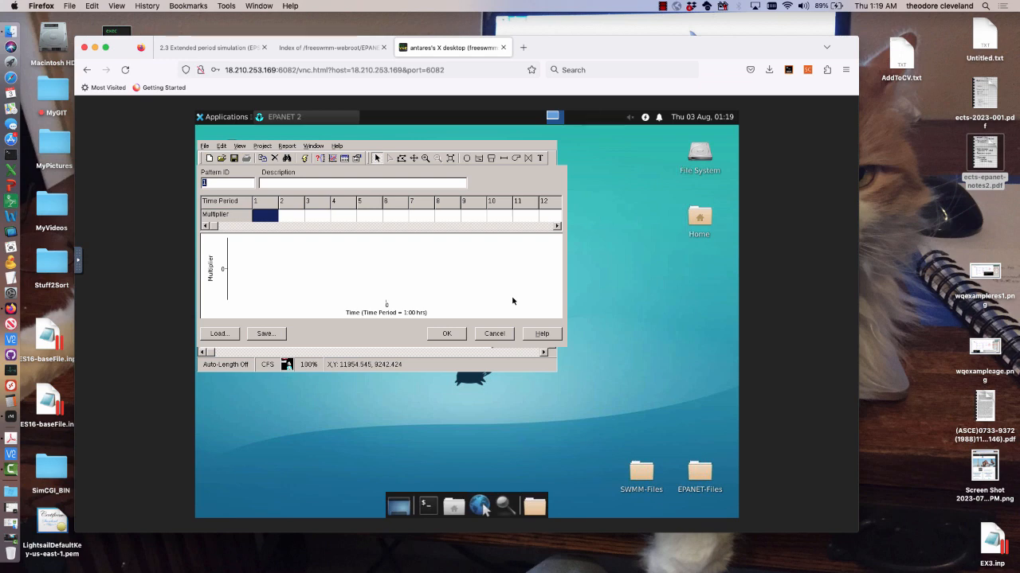
Set the multiplier of time period 18 in pattern 1 to 3.
{"action": "left_click", "coordinate": [518, 217]}
{"action": "left_click", "coordinate": [557, 226]}
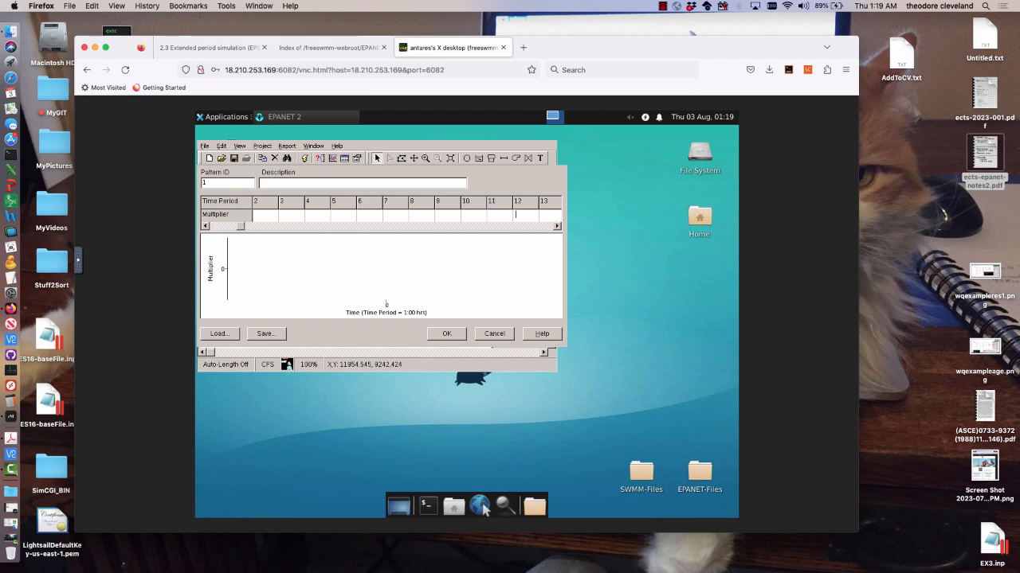
{"action": "left_click", "coordinate": [557, 226]}
{"action": "left_click", "coordinate": [557, 227]}
{"action": "left_click", "coordinate": [557, 226]}
{"action": "left_click", "coordinate": [557, 226]}
{"action": "left_click", "coordinate": [557, 226]}
{"action": "left_click", "coordinate": [557, 226]}
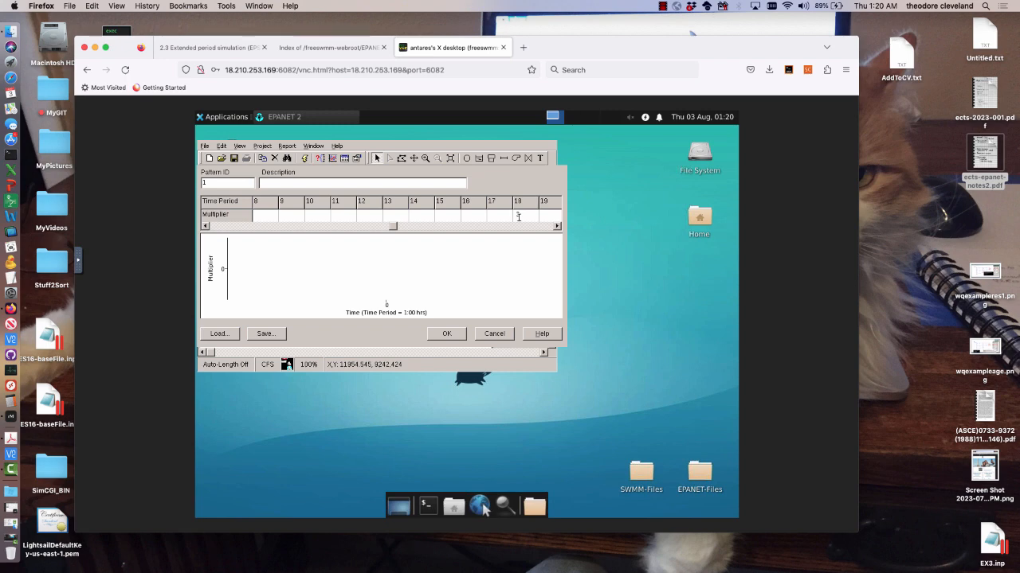
{"action": "left_click", "coordinate": [548, 216]}
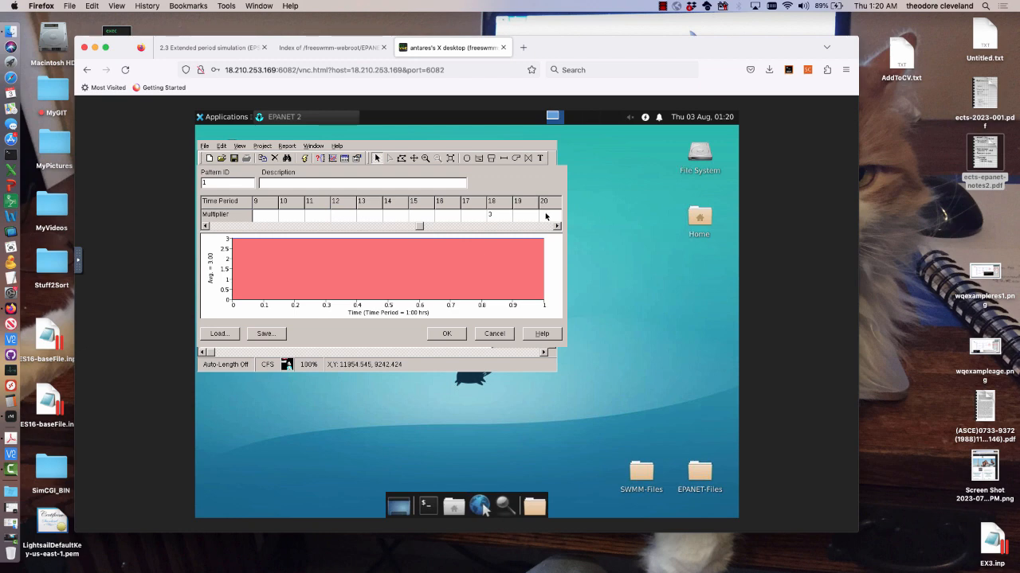
Set the multipliers of time periods 24, 21 and 20 to 1, 2 and 2.3.
{"action": "left_click_drag", "start_coordinate": [420, 226], "coordinate": [531, 235]}
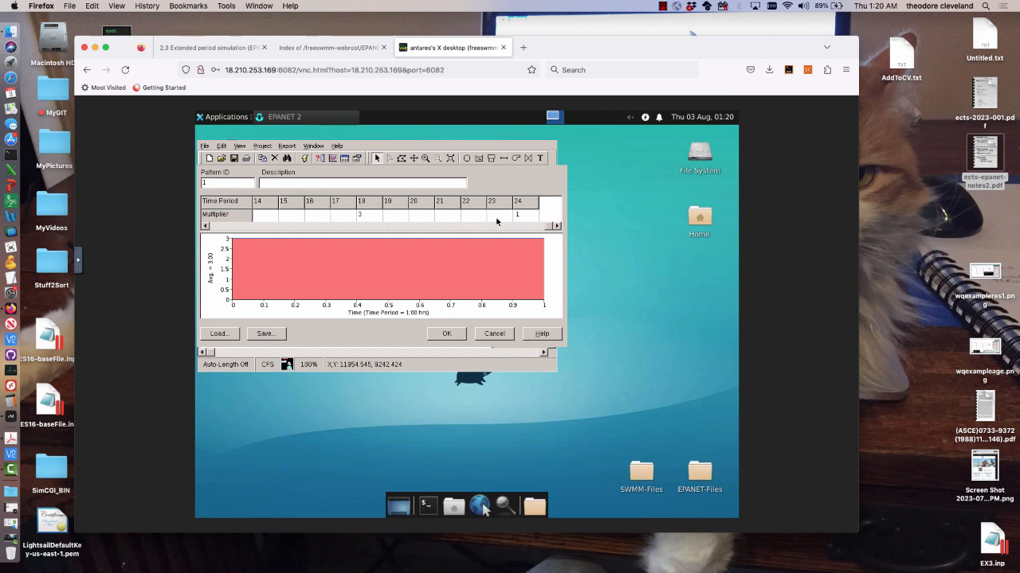
{"action": "left_click", "coordinate": [445, 220]}
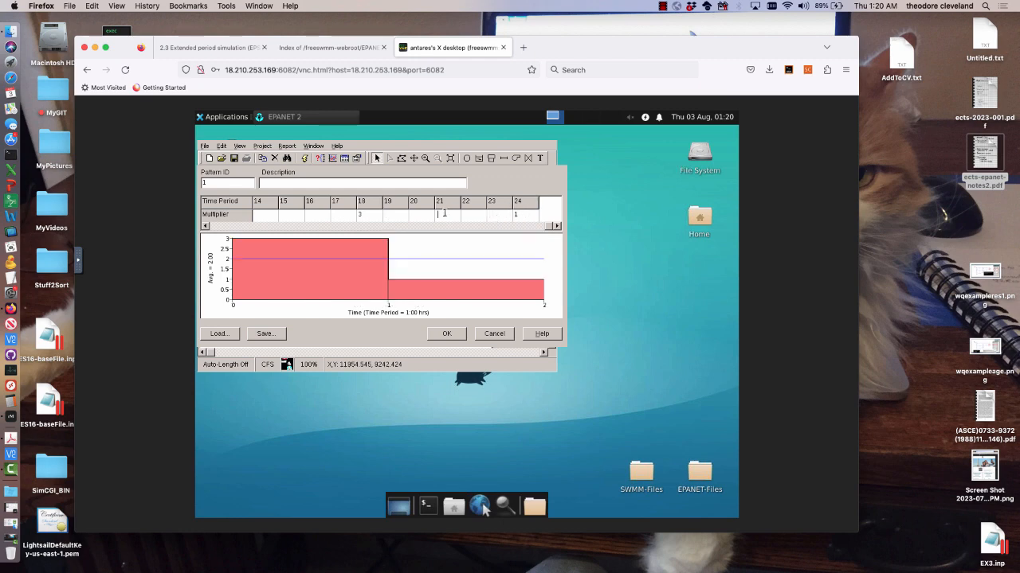
{"action": "type", "text": "2"}
{"action": "left_click", "coordinate": [417, 213]}
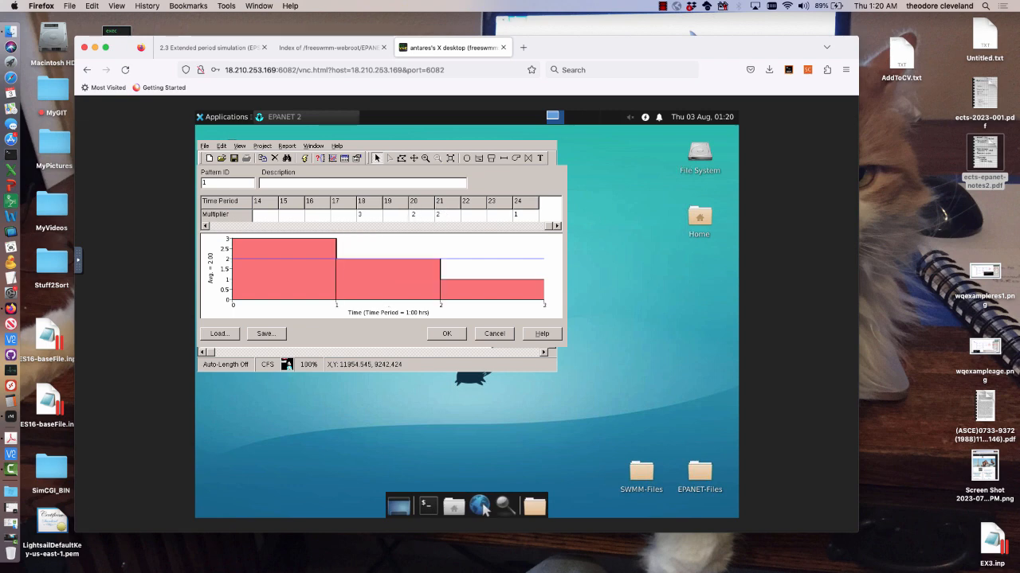
{"action": "type", "text": "2.3"}
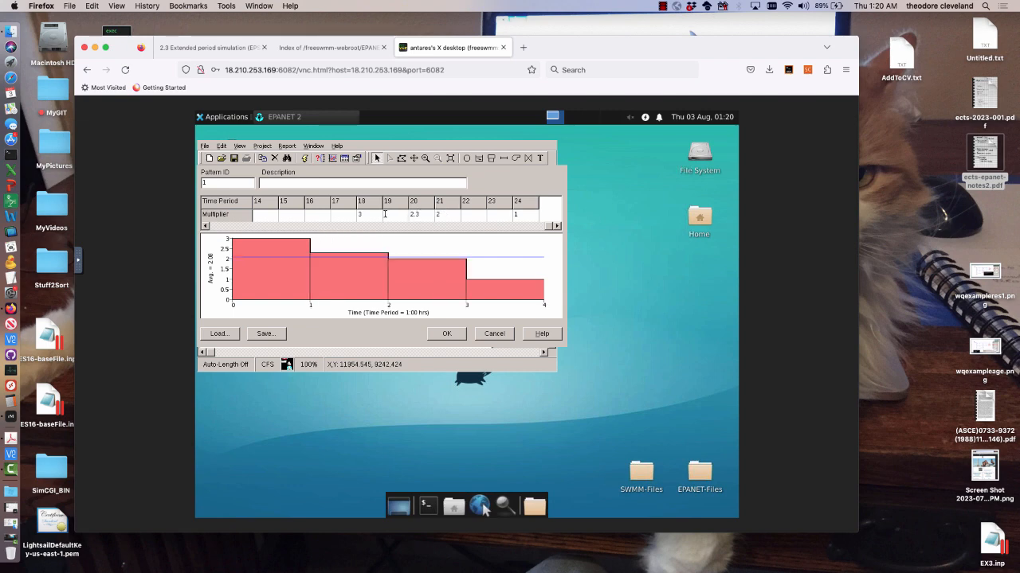
Set the multipliers of time periods 19, 22 and 23 to 2.6, 1.6 and 1.3.
{"action": "key", "text": "Return"}
{"action": "type", "text": "2.6"}
{"action": "key", "text": "Return"}
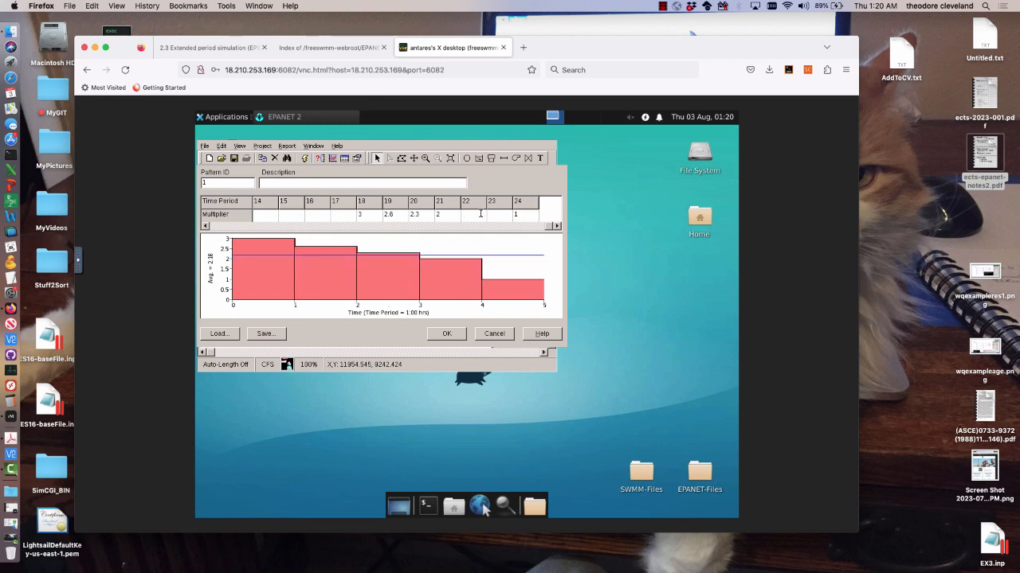
{"action": "type", "text": "1.6"}
{"action": "key", "text": "Return"}
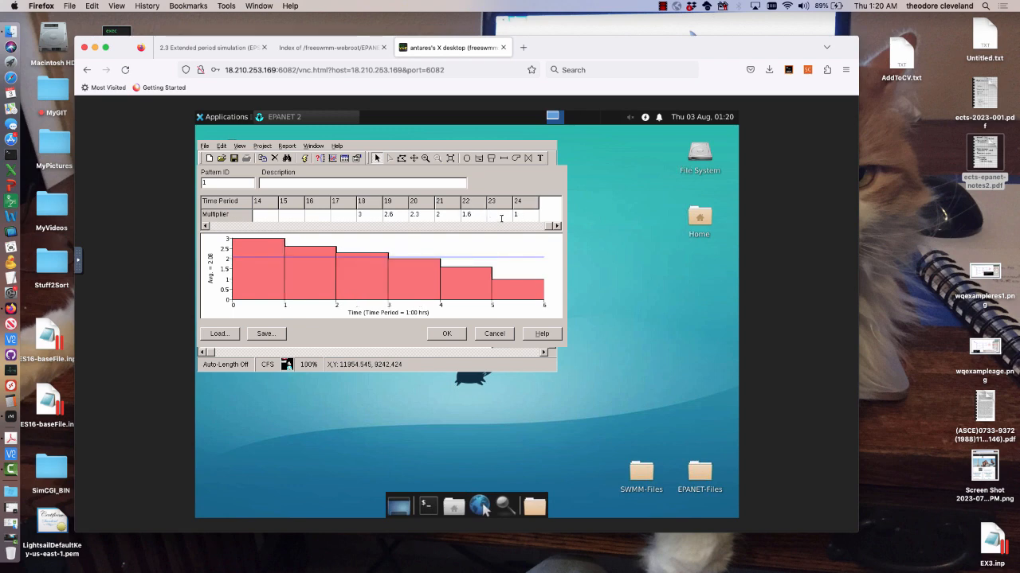
{"action": "type", "text": "1.3"}
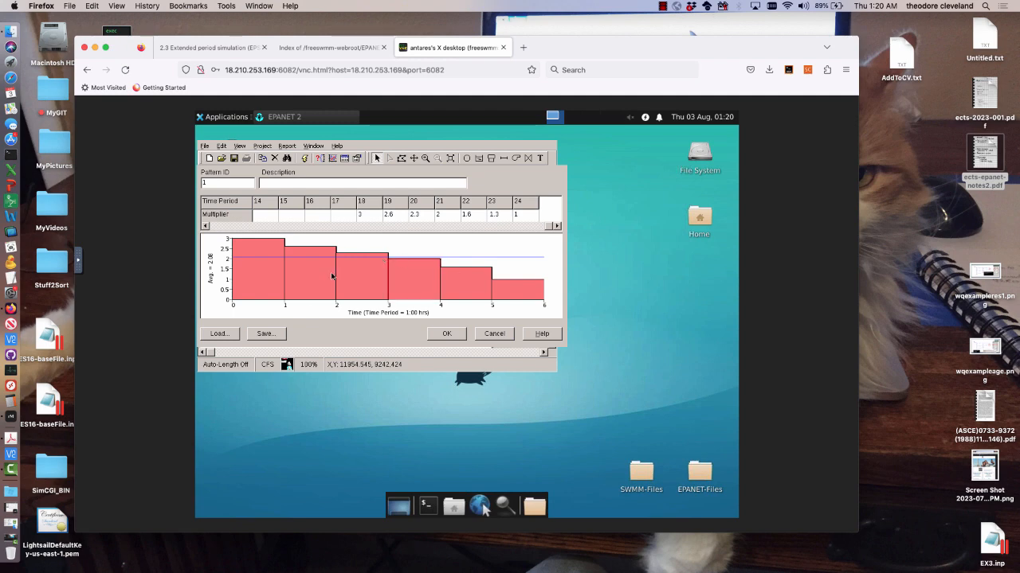
Set the multiplier of time period 9 to 2.
{"action": "left_click", "coordinate": [338, 215]}
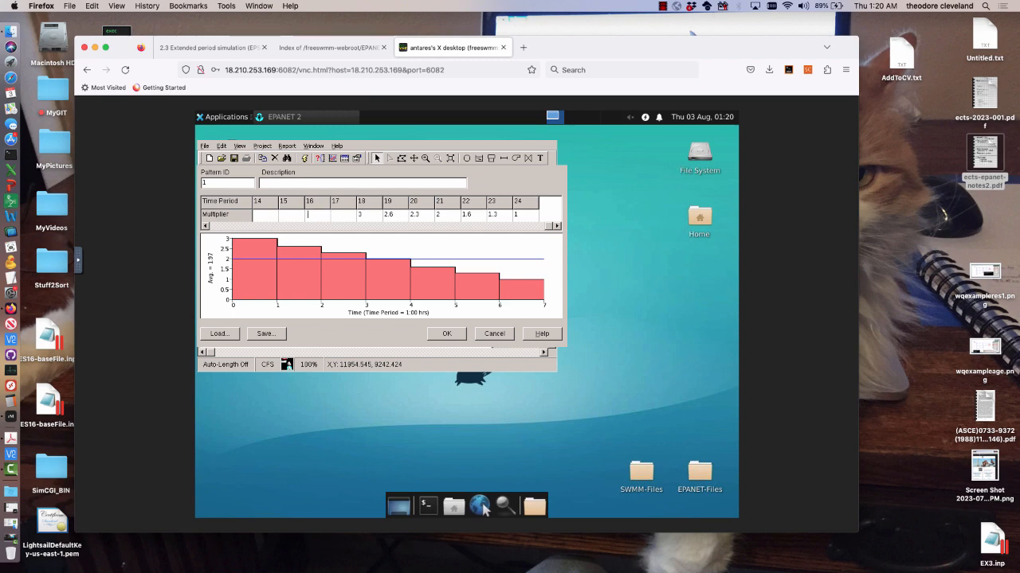
{"action": "key", "text": "Left"}
{"action": "key", "text": "Left"}
{"action": "key", "text": "Left"}
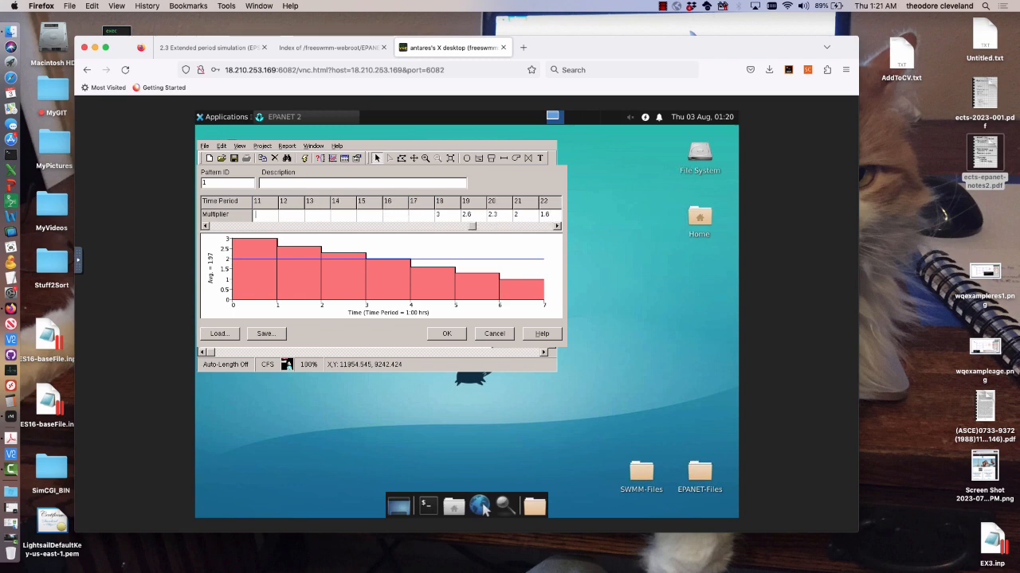
{"action": "key", "text": "Left"}
{"action": "key", "text": "Left"}
{"action": "key", "text": "Left"}
{"action": "key", "text": "Left"}
{"action": "key", "text": "Left"}
{"action": "key", "text": "Left"}
{"action": "key", "text": "Left"}
{"action": "key", "text": "Left"}
{"action": "key", "text": "Left"}
{"action": "key", "text": "Left"}
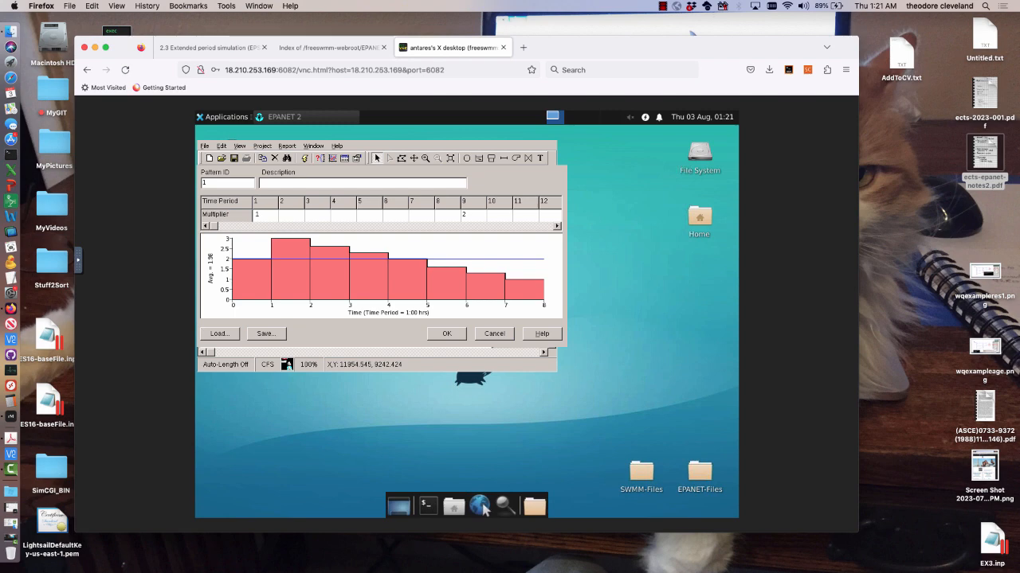
Set the multipliers of time periods 1 to 5 to 1, 1.2, 1.4, 1.6 and 1.8.
{"action": "type", "text": "1"}
{"action": "key", "text": "Return"}
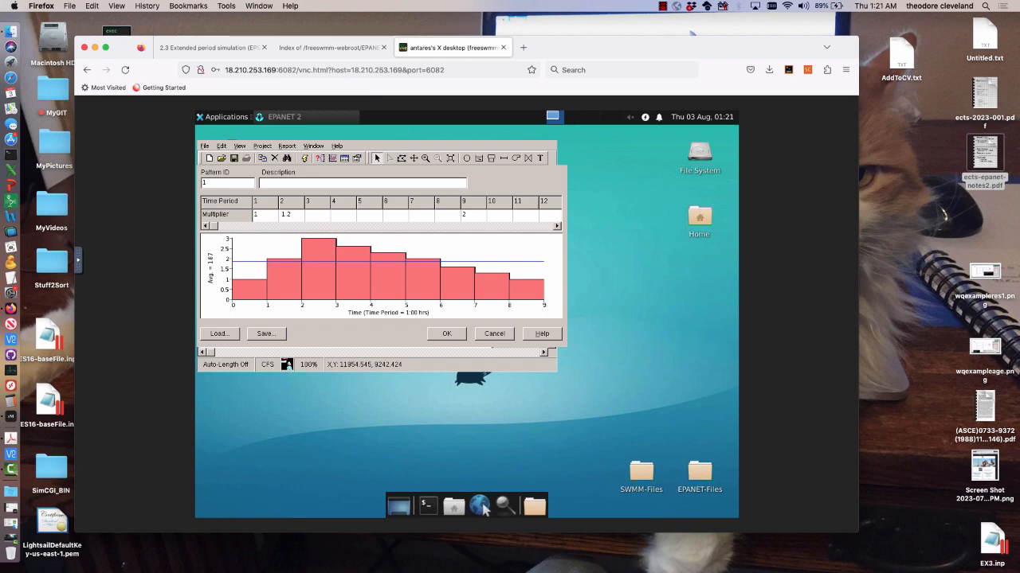
{"action": "key", "text": "Return"}
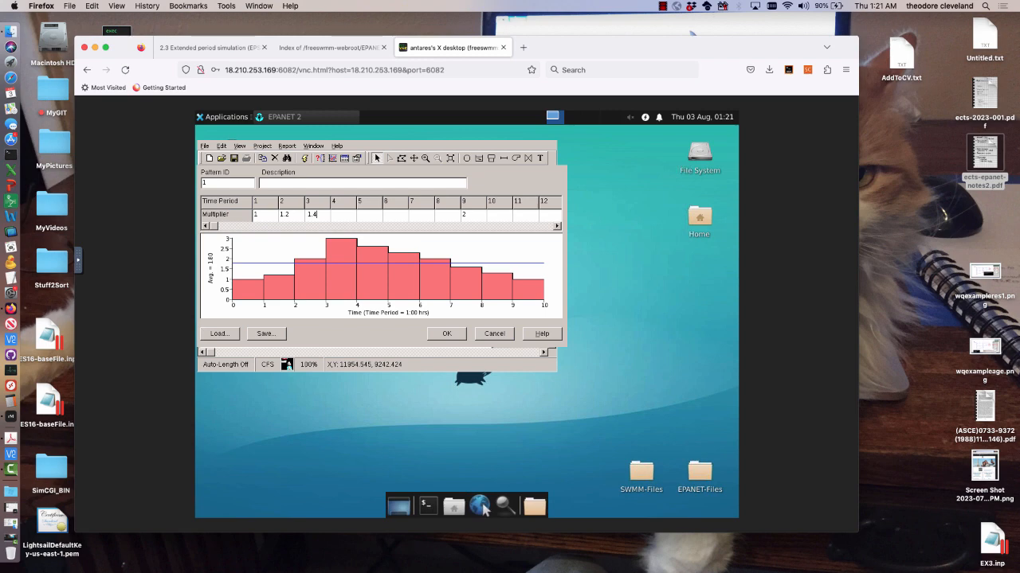
{"action": "key", "text": "Return"}
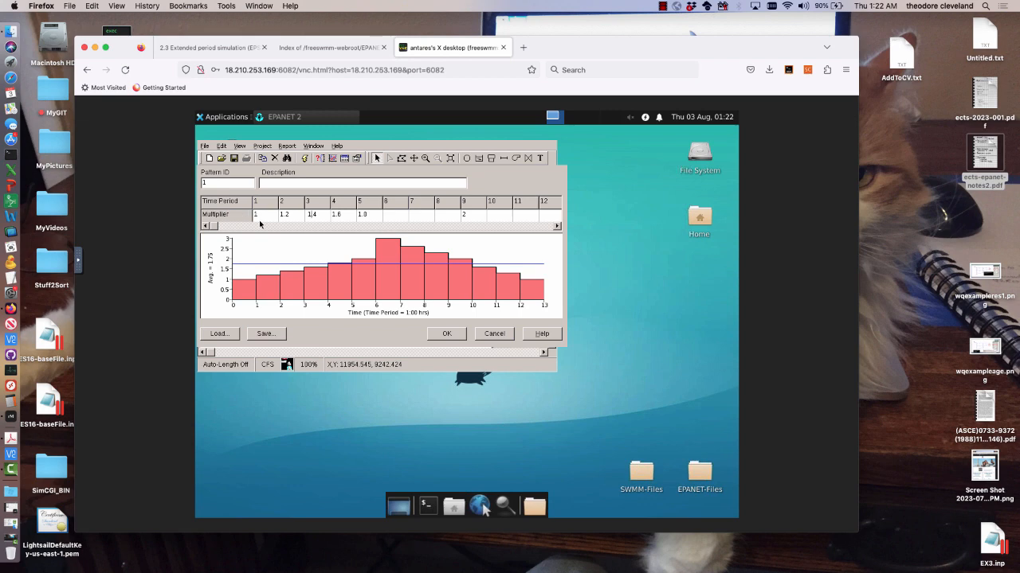
Change the multipliers of time periods 2, 3 and 4 to 1.125, 1.25 and 1.375.
{"action": "double_click", "coordinate": [285, 214]}
{"action": "left_click", "coordinate": [286, 215]}
{"action": "type", "text": "125"}
{"action": "left_click", "coordinate": [326, 215]}
{"action": "left_click", "coordinate": [326, 215]}
{"action": "type", "text": "5"}
{"action": "left_click", "coordinate": [347, 218]}
{"action": "key", "text": "BackSpace"}
{"action": "type", "text": "375"}
Set the multipliers of time periods 5 to 8 to 1.5, 1.625, 1.75 and 1.875.
{"action": "left_click", "coordinate": [376, 212]}
{"action": "left_click", "coordinate": [375, 213]}
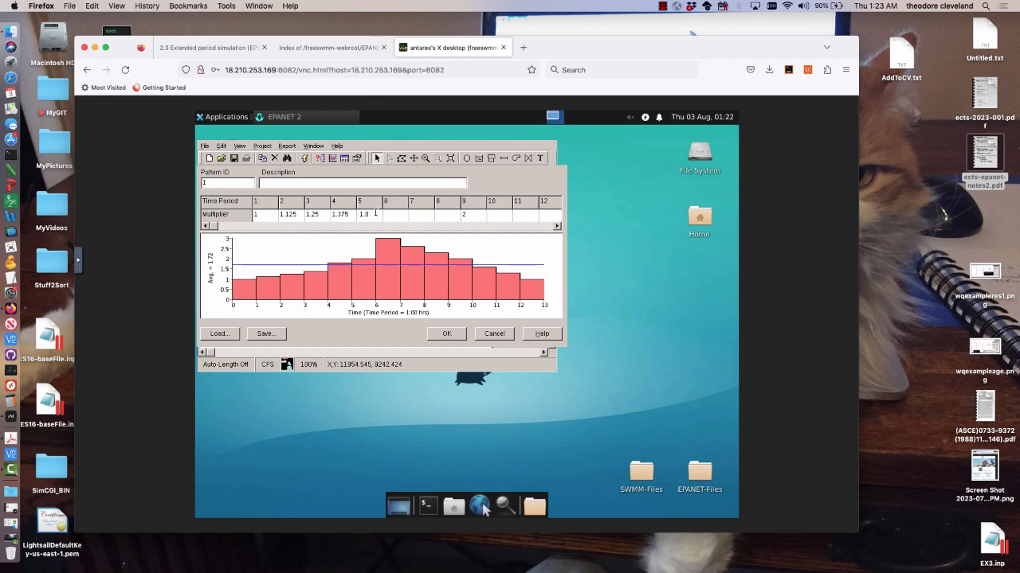
{"action": "type", "text": "1"}
{"action": "key", "text": "BackSpace"}
{"action": "key", "text": "BackSpace"}
{"action": "key", "text": "BackSpace"}
{"action": "left_click", "coordinate": [402, 213]}
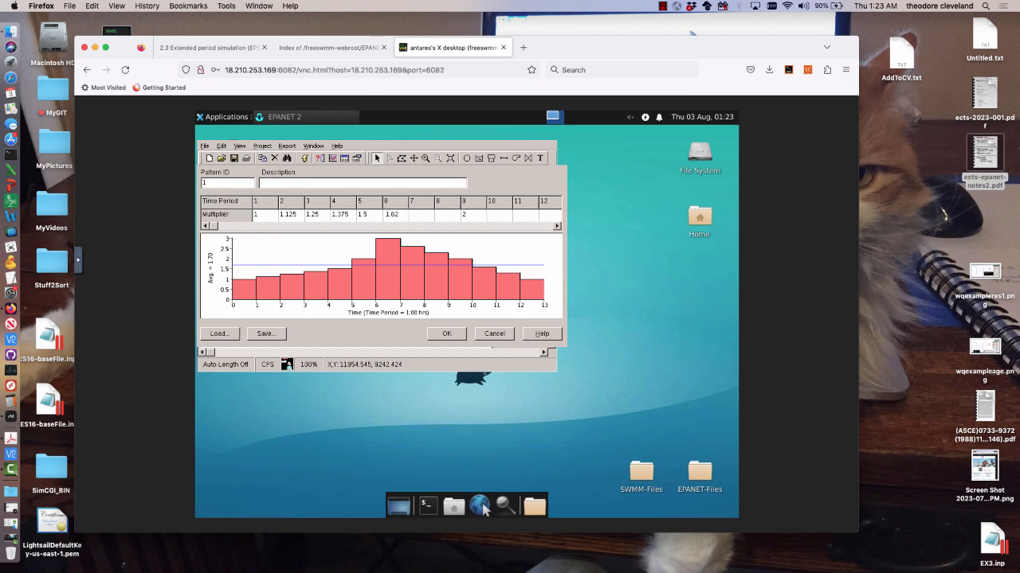
{"action": "type", "text": "5"}
{"action": "left_click", "coordinate": [425, 214]}
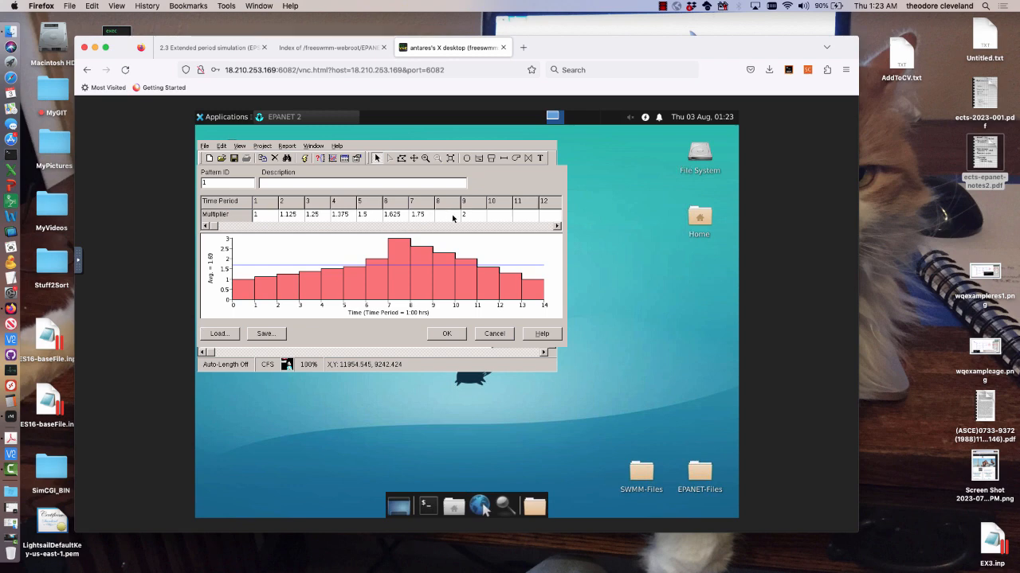
{"action": "left_click", "coordinate": [452, 215]}
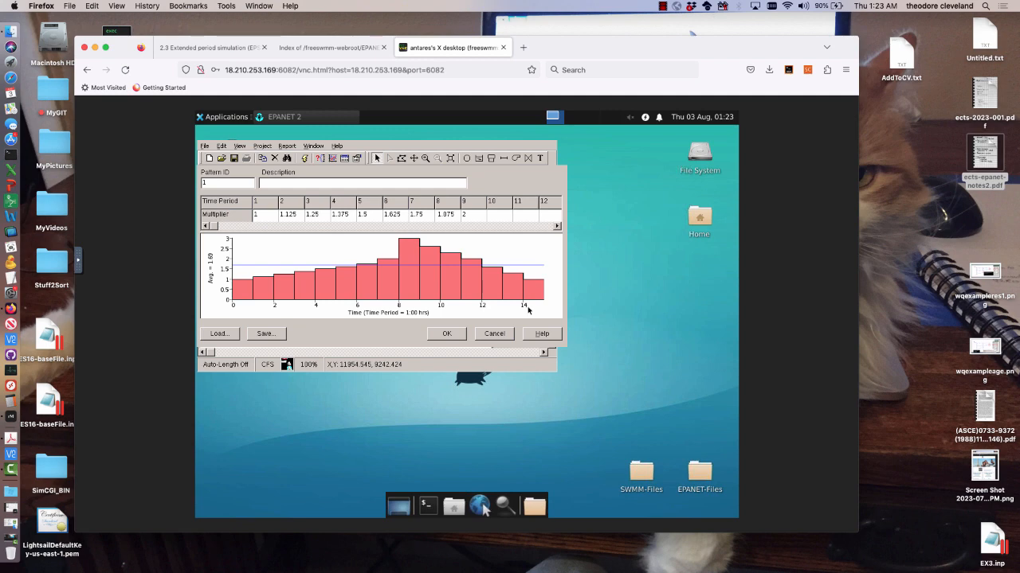
Set the multiplier of time period 10 to 2.125 and that of time period 11 to 2.25.
{"action": "left_click", "coordinate": [504, 215]}
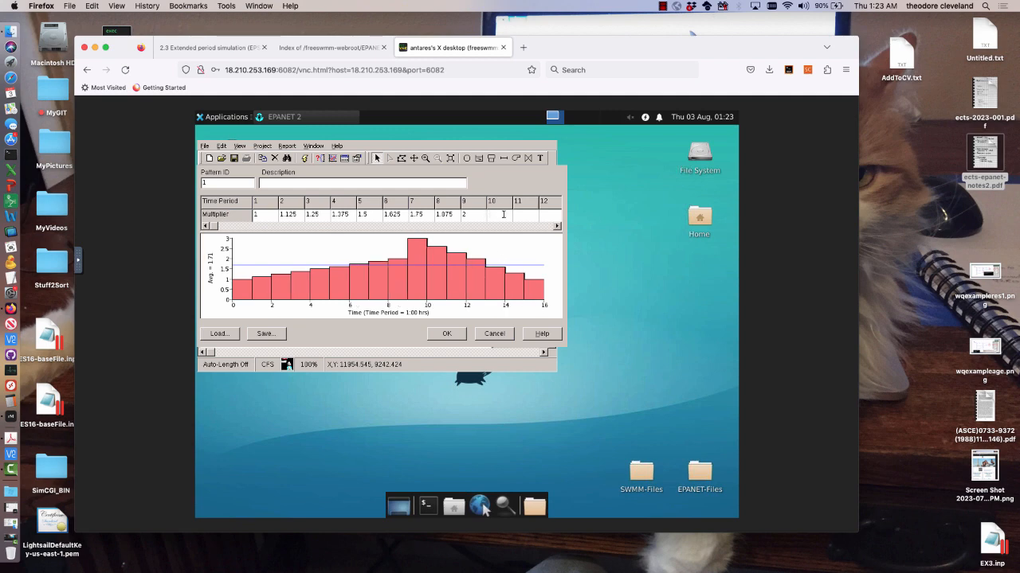
{"action": "left_click", "coordinate": [280, 215]}
{"action": "left_click", "coordinate": [281, 216]}
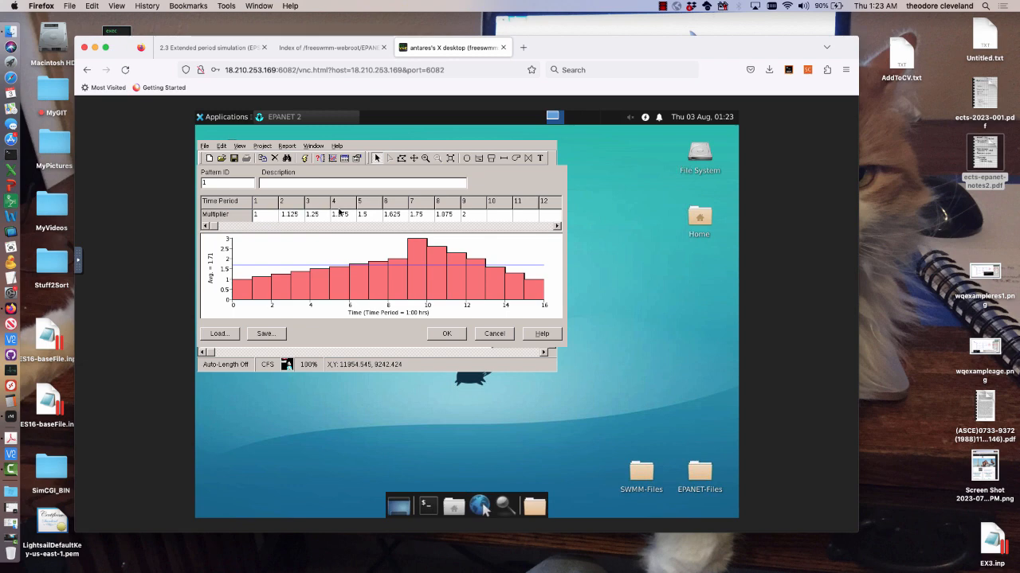
{"action": "left_click", "coordinate": [446, 216]}
{"action": "left_click", "coordinate": [429, 217]}
{"action": "type", "text": "2.125"}
{"action": "left_click", "coordinate": [525, 214]}
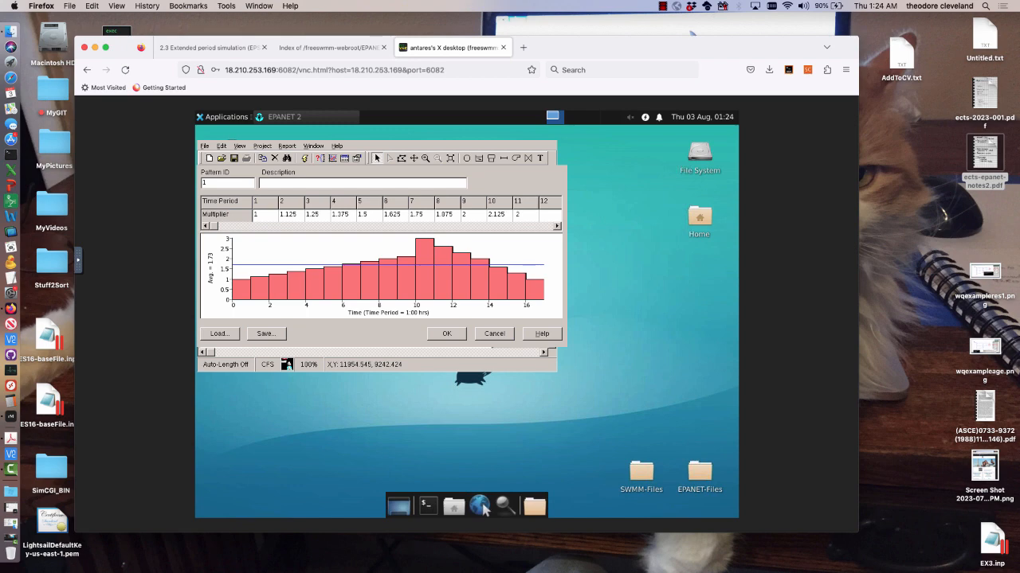
{"action": "type", "text": "2.25"}
Set the multipliers of time periods 12, 13 and 14 to 2.375, 2.5 and 2.625.
{"action": "left_click", "coordinate": [556, 224]}
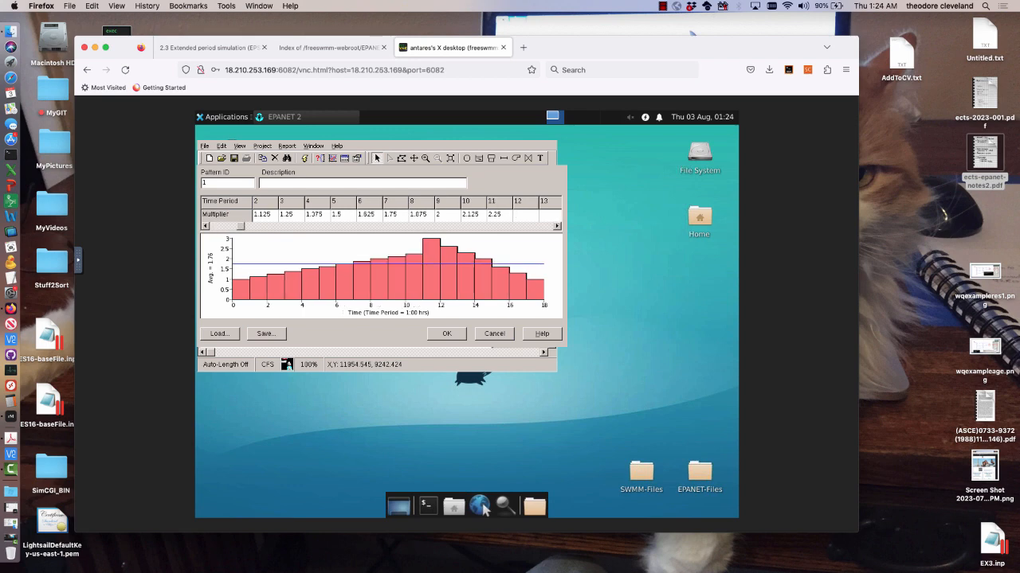
{"action": "type", "text": "2.375"}
{"action": "key", "text": "Return"}
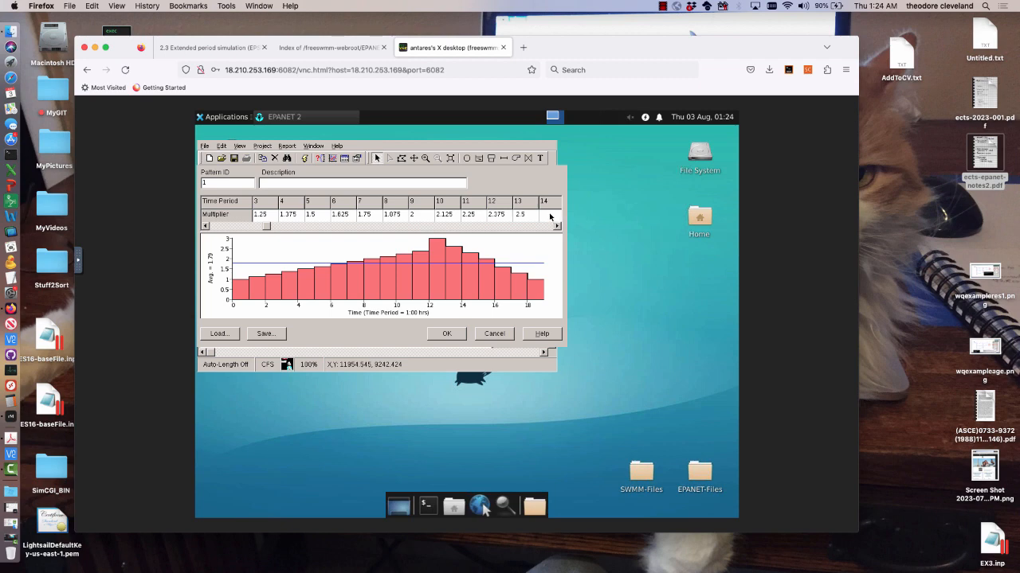
{"action": "key", "text": "Return"}
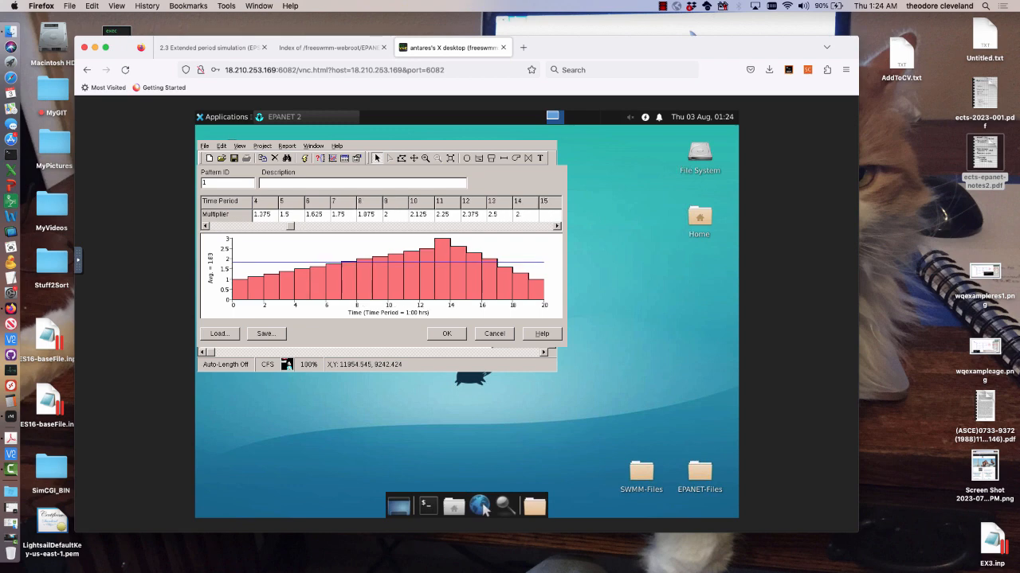
Set the multipliers of time periods 15, 16 and 17 to 2.75, 2.875 and 3.
{"action": "left_click", "coordinate": [550, 219]}
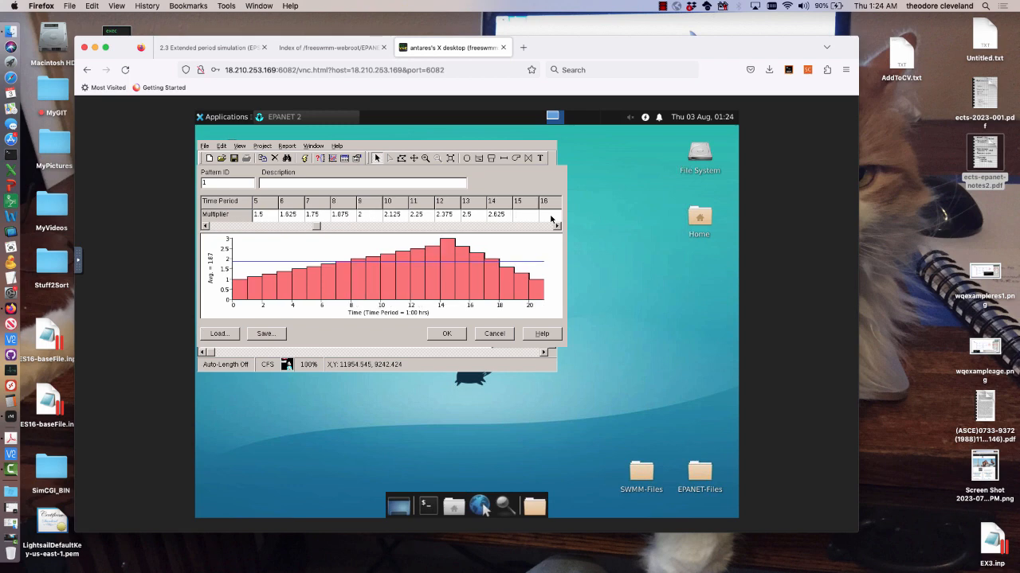
{"action": "type", "text": "2.75"}
{"action": "left_click", "coordinate": [553, 216]}
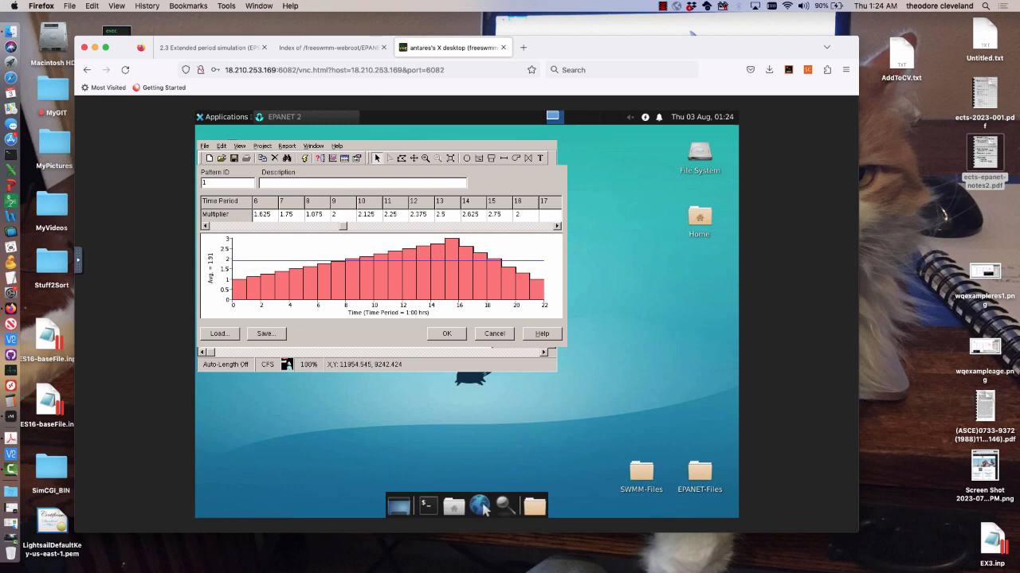
{"action": "left_click", "coordinate": [554, 215]}
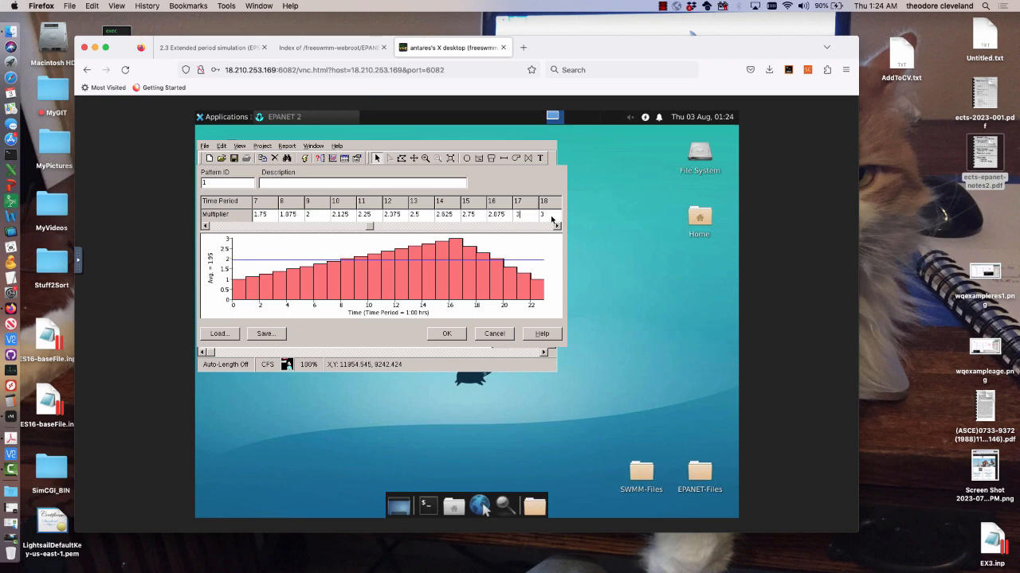
Change the multipliers of time periods 18, 19 and 20 to 2.6, 2.3 and 2.0.
{"action": "left_click", "coordinate": [551, 217]}
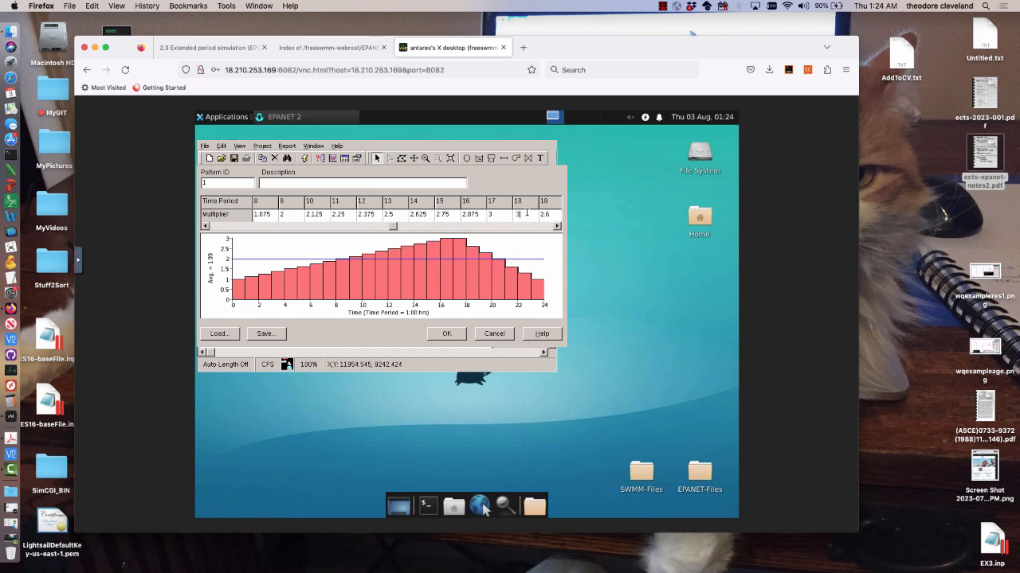
{"action": "double_click", "coordinate": [517, 214]}
{"action": "type", "text": "2.6"}
{"action": "left_click", "coordinate": [557, 226]}
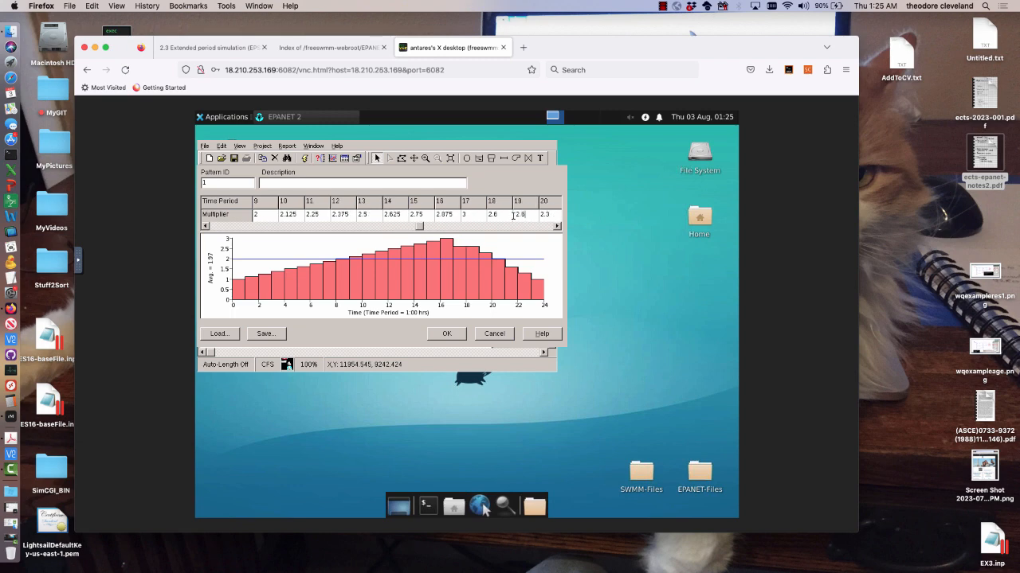
{"action": "type", "text": "3"}
{"action": "left_click", "coordinate": [552, 217]}
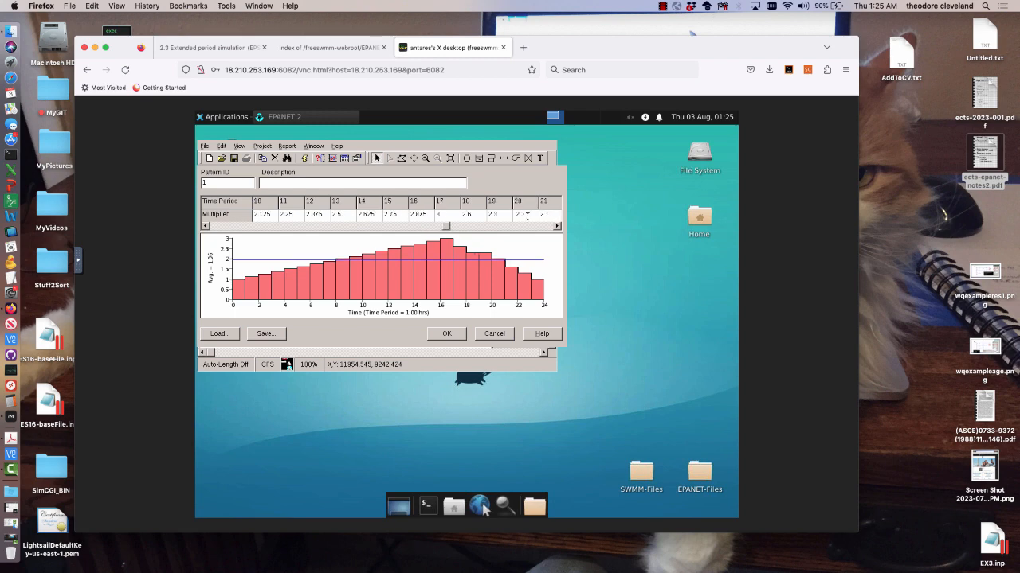
{"action": "left_click", "coordinate": [513, 216]}
{"action": "type", "text": "2.0"}
Enter 1.6 in the multiplier cell of time period 21 and change the multiplier of time period 22 to 1.3.
{"action": "left_click", "coordinate": [551, 217]}
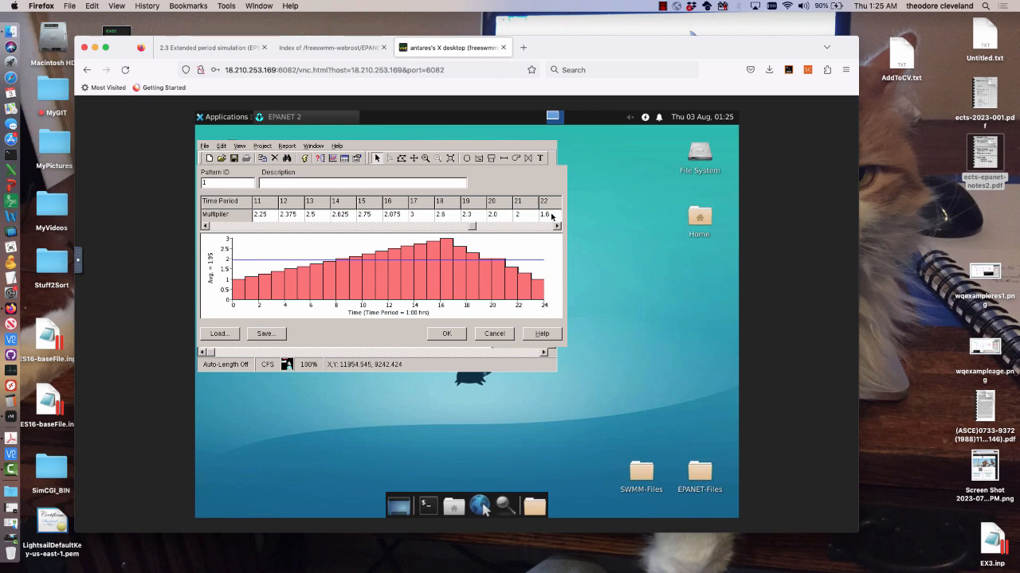
{"action": "left_click", "coordinate": [551, 217]}
{"action": "left_click", "coordinate": [500, 214]}
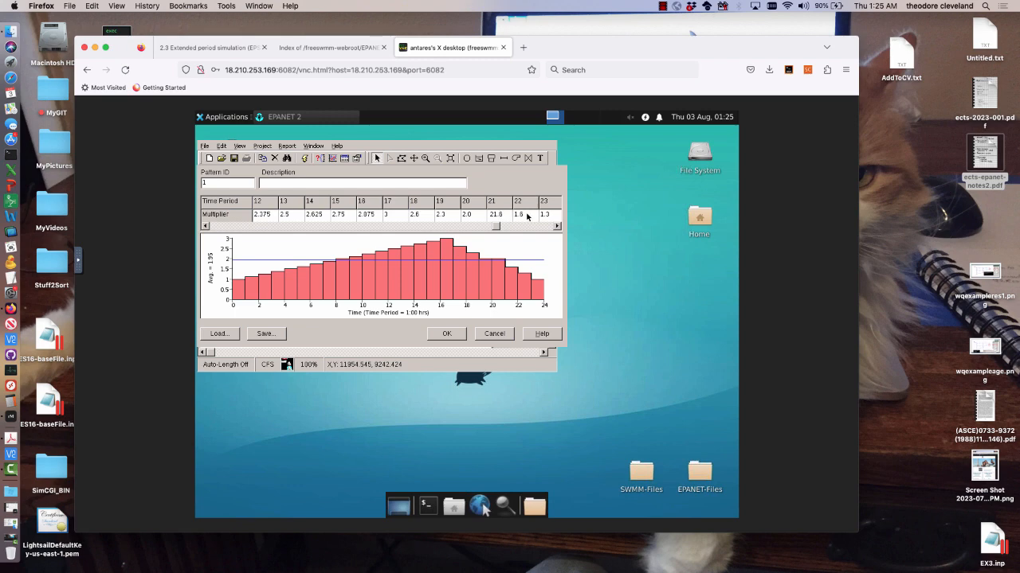
{"action": "left_click", "coordinate": [527, 216]}
{"action": "type", "text": "3"}
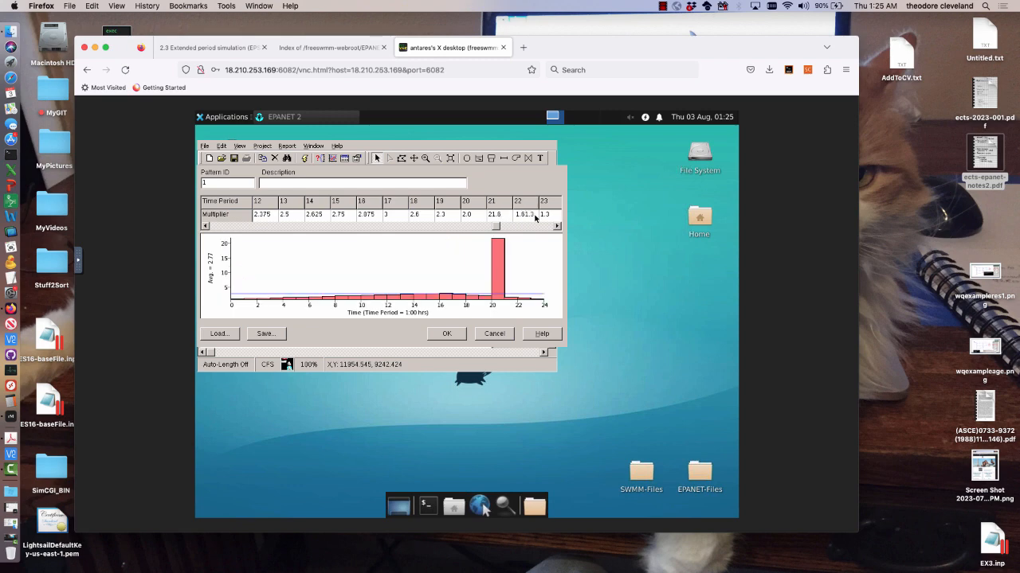
{"action": "key", "text": "BackSpace"}
{"action": "key", "text": "BackSpace"}
{"action": "left_click", "coordinate": [555, 213]}
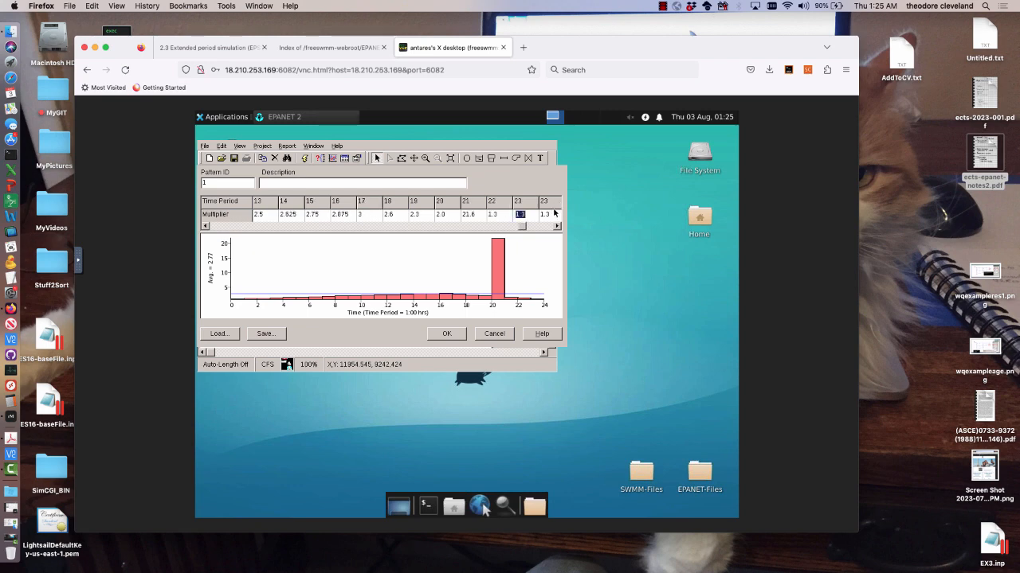
Change the multiplier of time period 23 to 1.
{"action": "left_click", "coordinate": [525, 214]}
{"action": "left_click_drag", "start_coordinate": [526, 213], "coordinate": [517, 213]}
{"action": "key", "text": "BackSpace"}
{"action": "type", "text": "1"}
{"action": "key", "text": "Tab"}
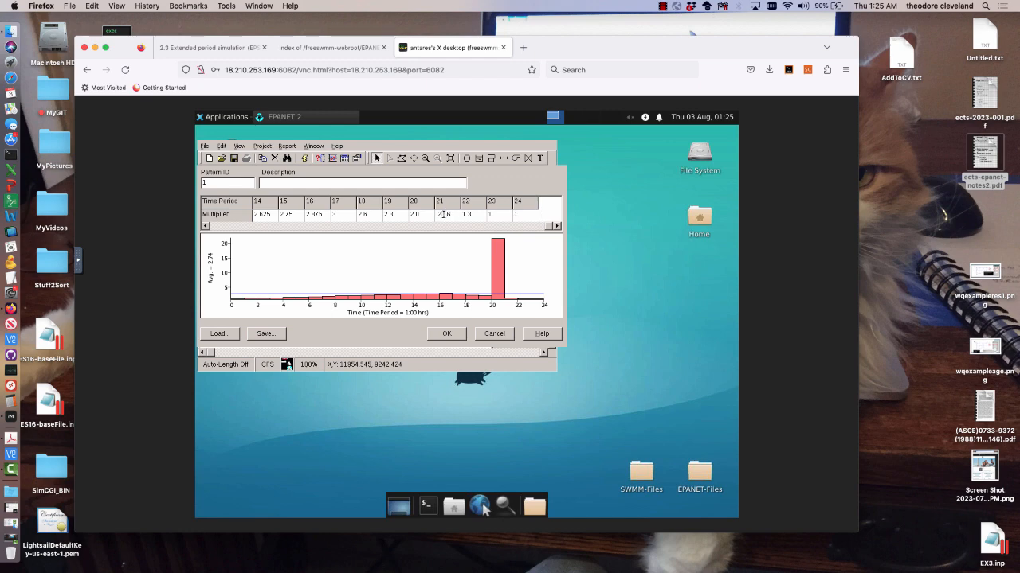
Correct the multiplier of time period 21 to 1.6 by removing the stray leading digit.
{"action": "left_click", "coordinate": [442, 214]}
{"action": "key", "text": "BackSpace"}
{"action": "left_click", "coordinate": [531, 213]}
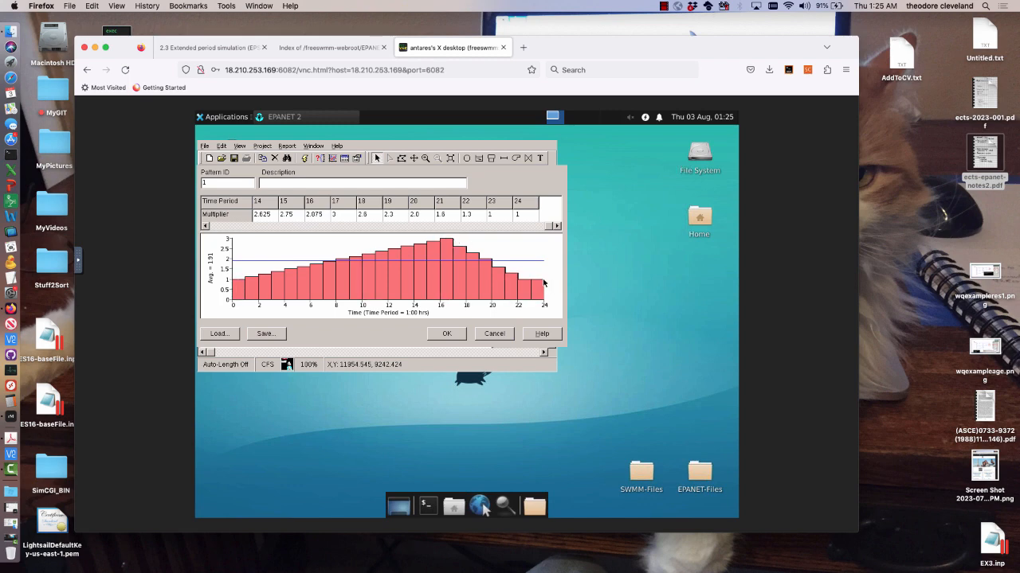
Re-enter 2.3 as the multiplier of time period 19 in demand pattern 1.
{"action": "left_click", "coordinate": [450, 241]}
{"action": "left_click", "coordinate": [398, 215]}
{"action": "type", "text": "2"}
{"action": "double_click", "coordinate": [398, 214]}
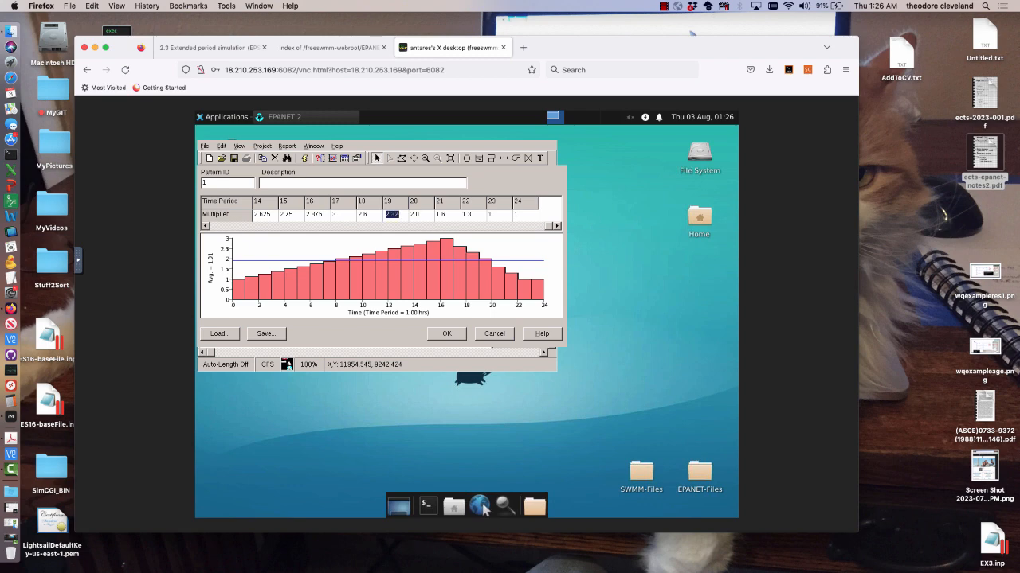
{"action": "left_click", "coordinate": [399, 213]}
{"action": "left_click_drag", "start_coordinate": [400, 212], "coordinate": [377, 217]}
{"action": "type", "text": "2.8"}
{"action": "key", "text": "Return"}
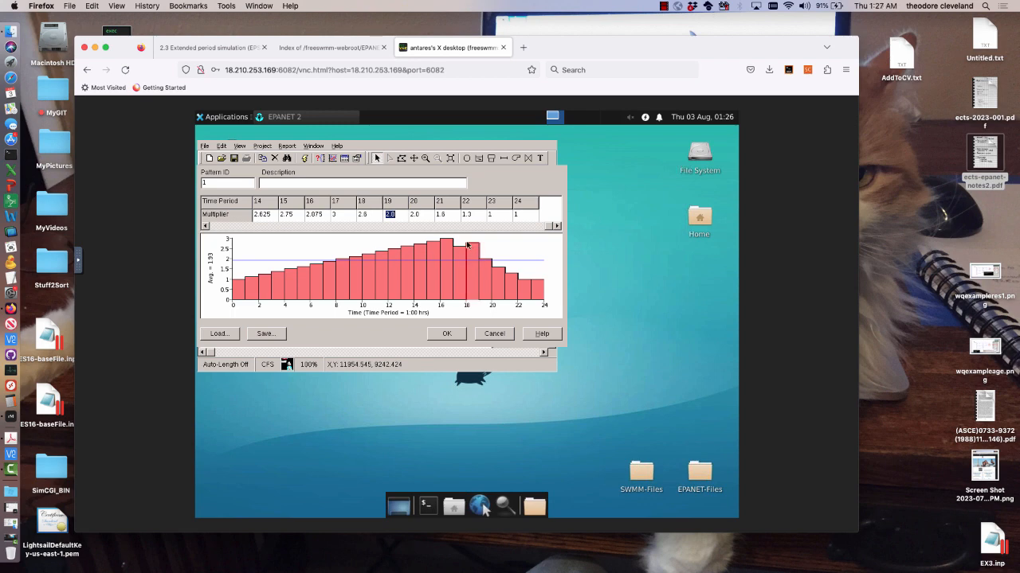
{"action": "left_click", "coordinate": [401, 213]}
{"action": "key", "text": "Return"}
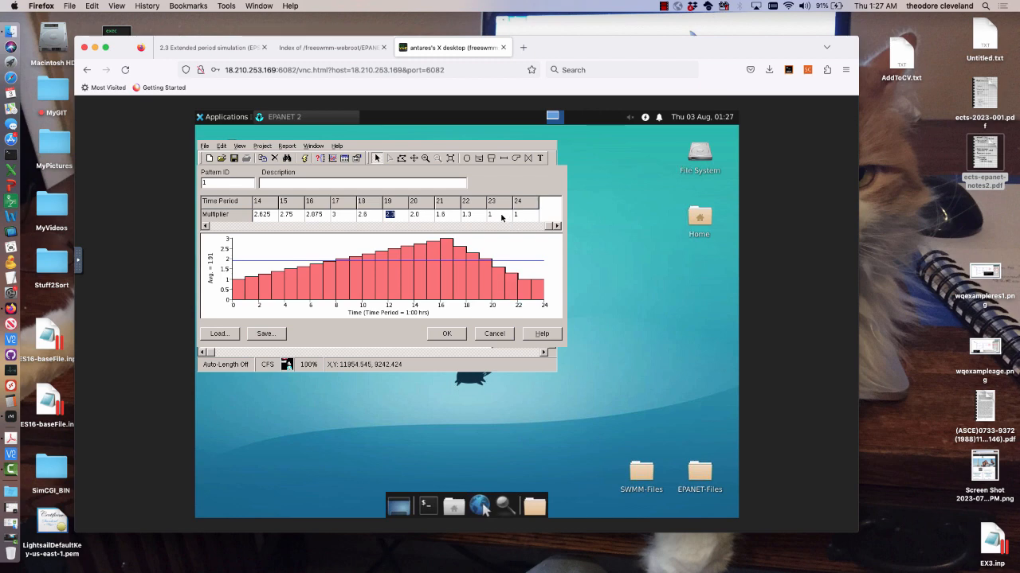
Set the multiplier of time period 24 to 0.7 and accept the edited demand pattern.
{"action": "left_click", "coordinate": [525, 213]}
{"action": "left_click", "coordinate": [525, 213]}
{"action": "type", "text": "0.7"}
{"action": "key", "text": "Right"}
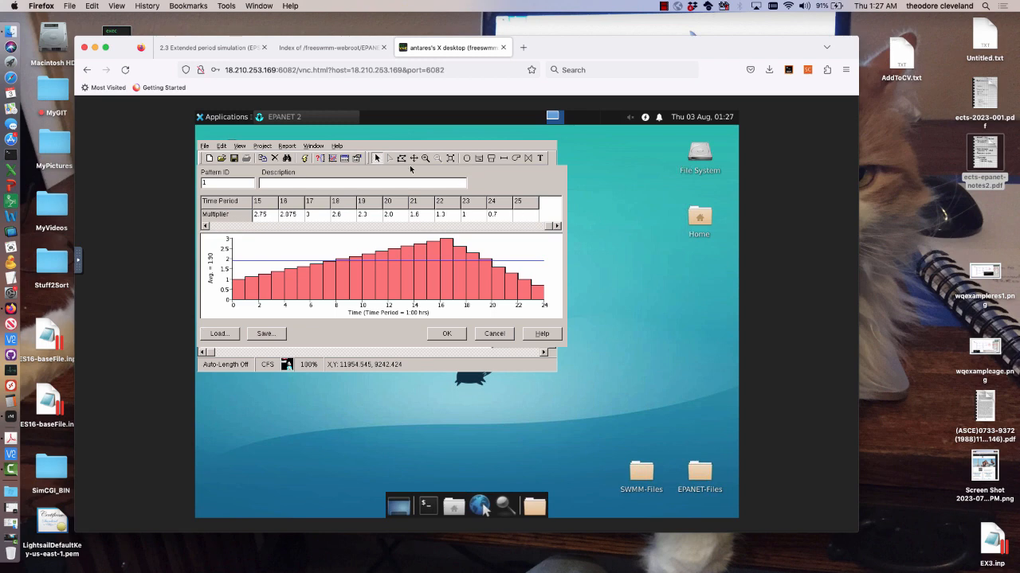
{"action": "left_click", "coordinate": [447, 334]}
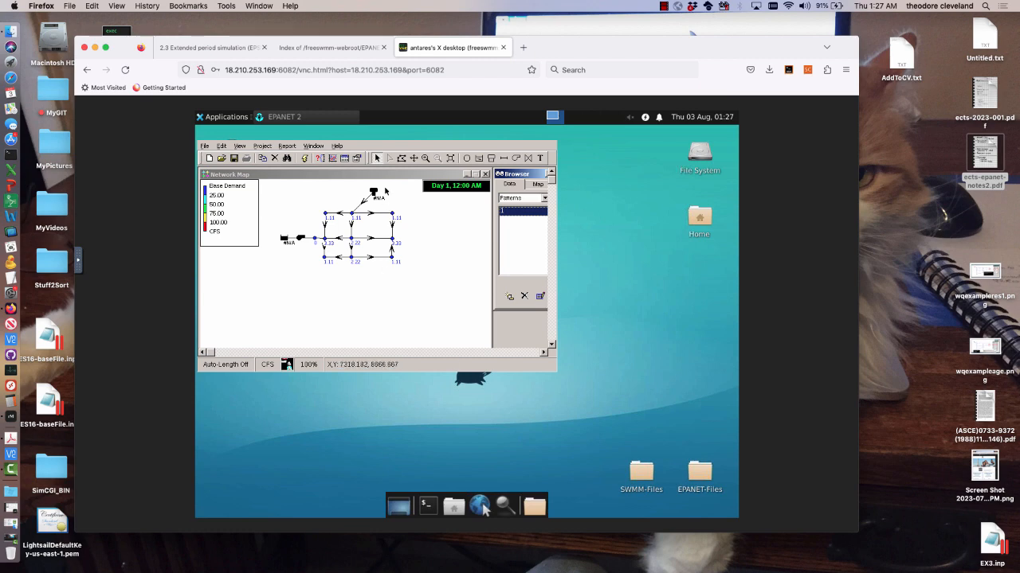
Change the initial status of pump 15 to Open and close its properties.
{"action": "left_click", "coordinate": [300, 239]}
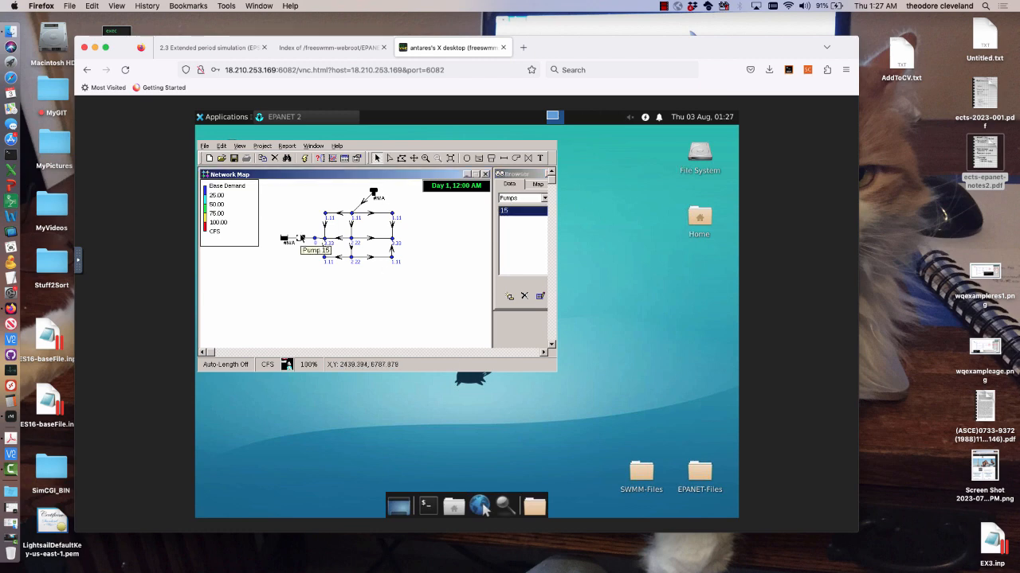
{"action": "double_click", "coordinate": [301, 239]}
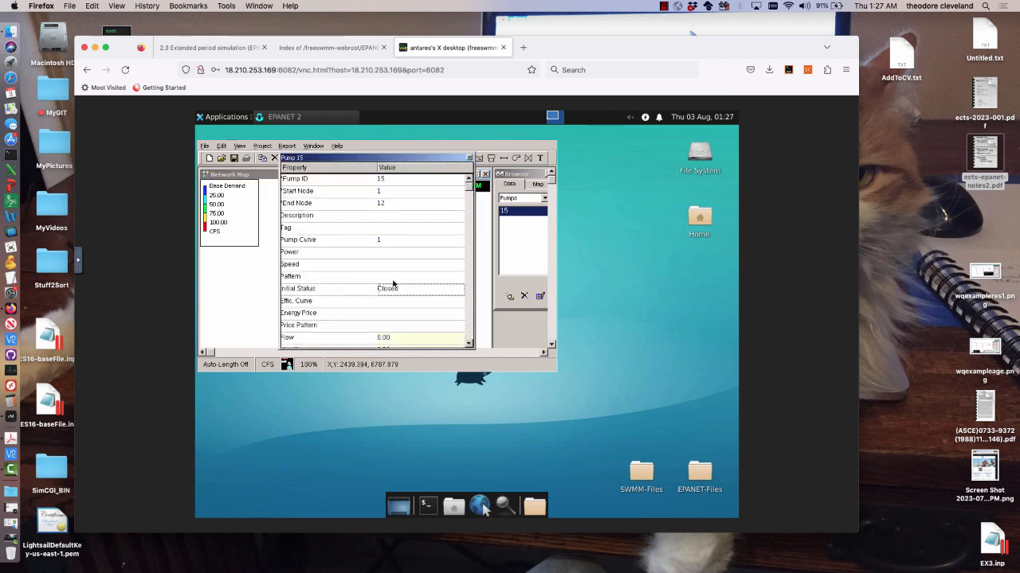
{"action": "left_click", "coordinate": [419, 291]}
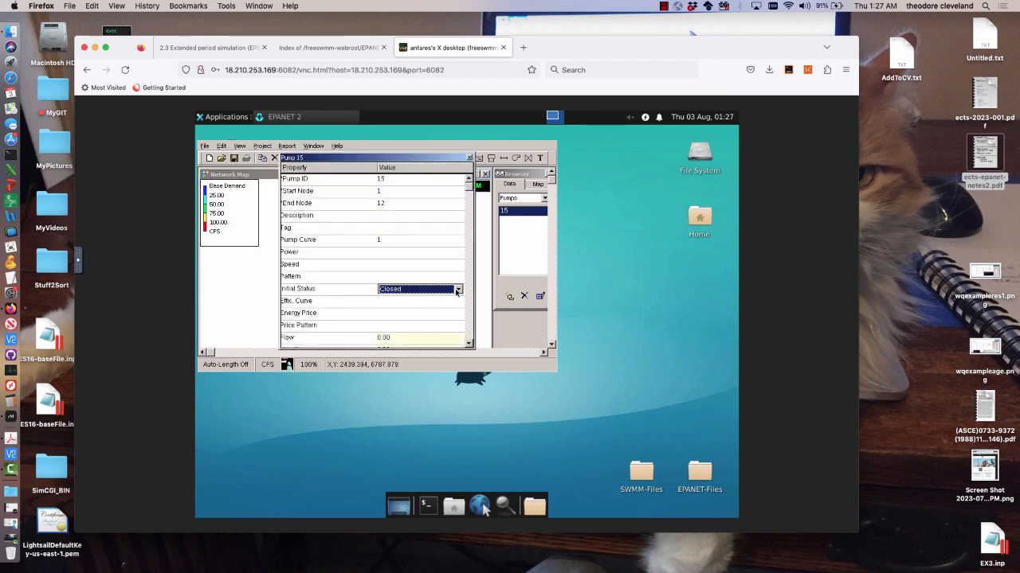
{"action": "left_click", "coordinate": [458, 290]}
{"action": "left_click", "coordinate": [390, 299]}
{"action": "left_click", "coordinate": [469, 157]}
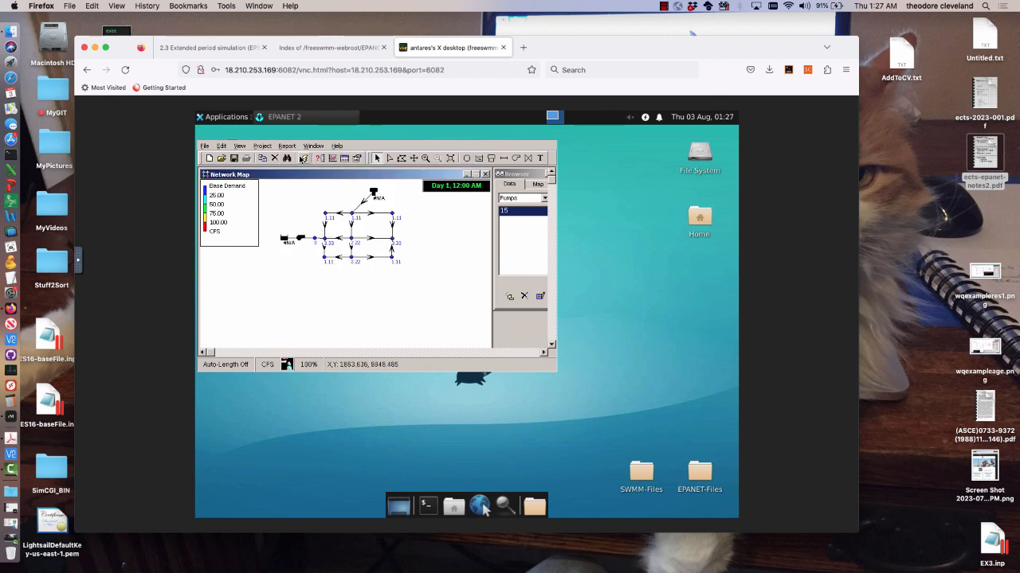
Run the single-period analysis with pump 15 open and check the map's node, link and time display settings.
{"action": "left_click", "coordinate": [303, 159]}
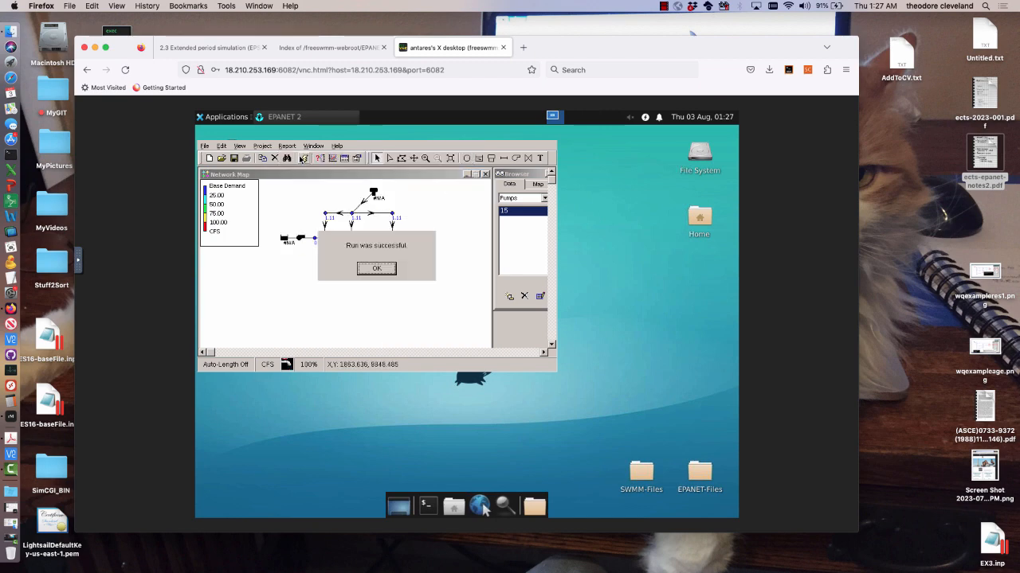
{"action": "left_click", "coordinate": [376, 268]}
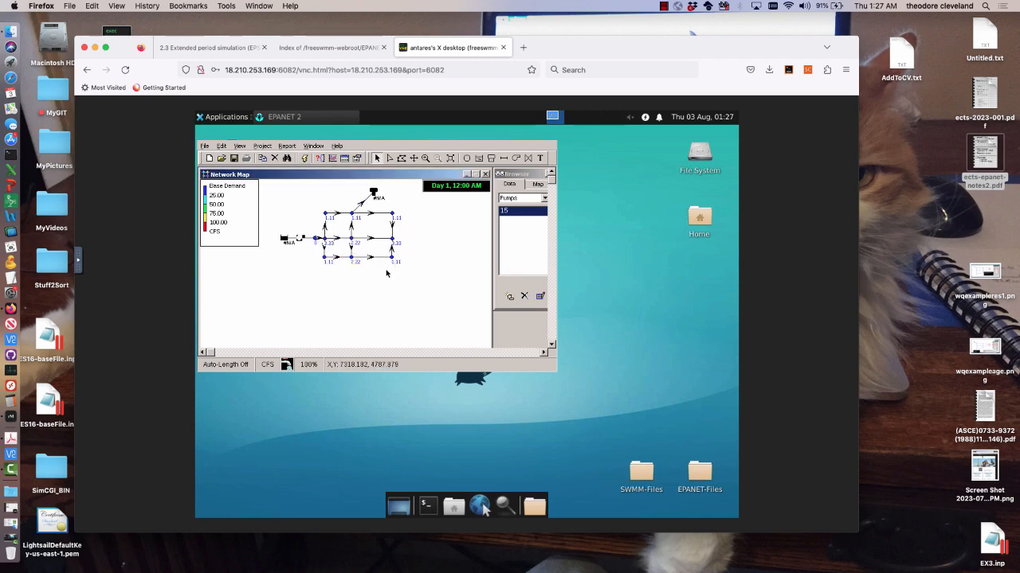
{"action": "left_click", "coordinate": [538, 184]}
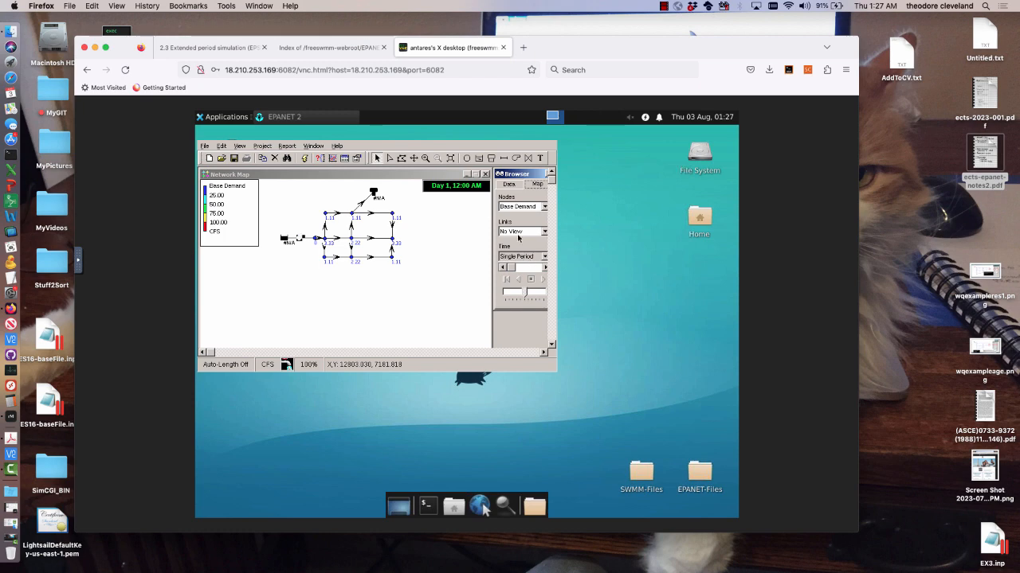
{"action": "left_click", "coordinate": [509, 184]}
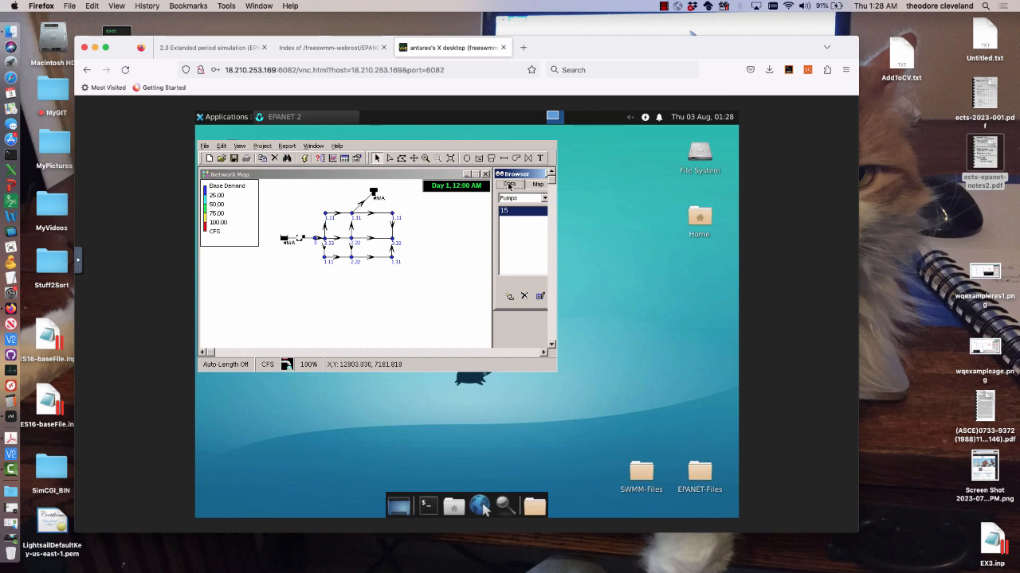
Set the total duration to 24 hours in the project's time options.
{"action": "left_click", "coordinate": [544, 197]}
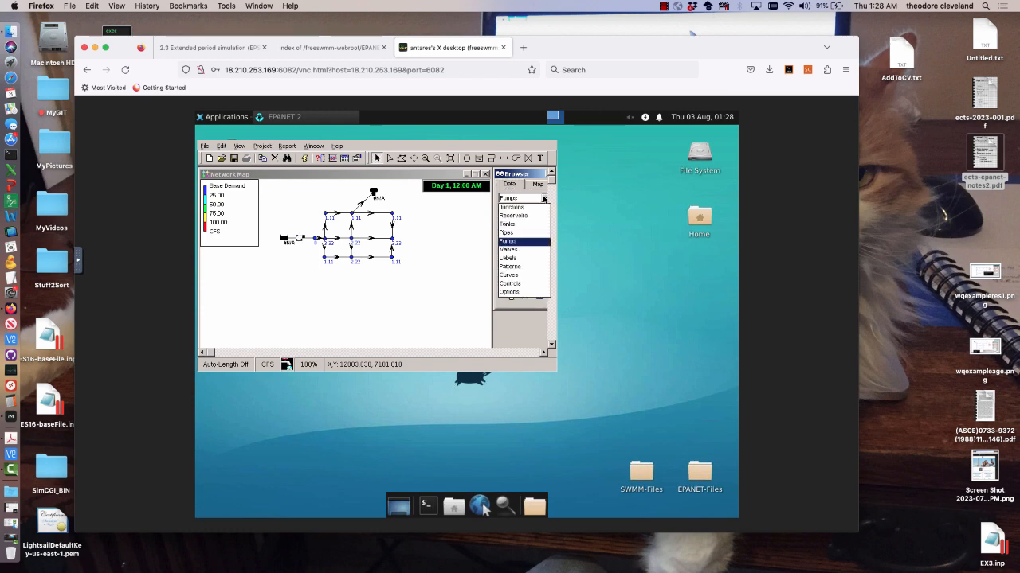
{"action": "left_click", "coordinate": [512, 291]}
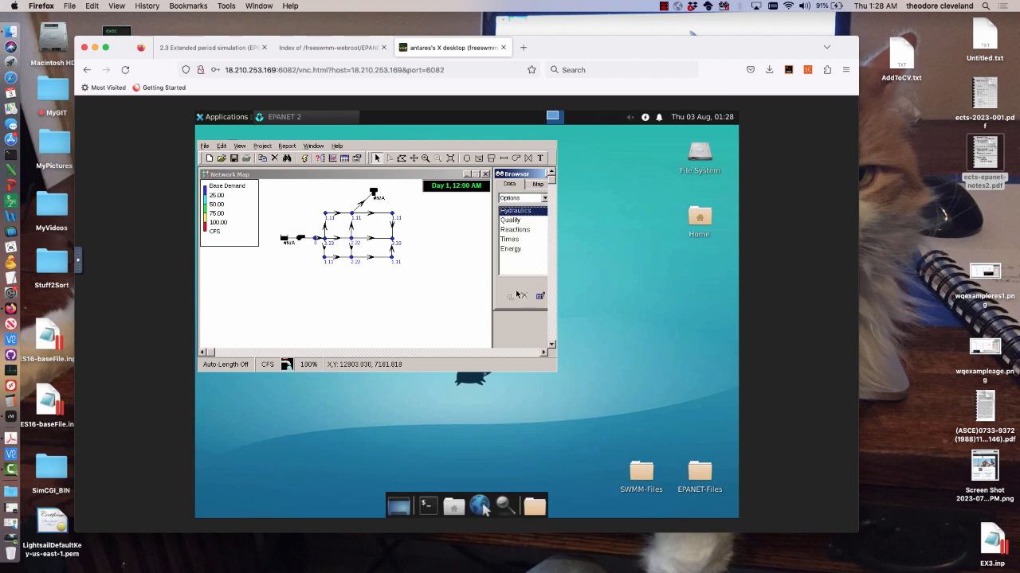
{"action": "left_click", "coordinate": [513, 240]}
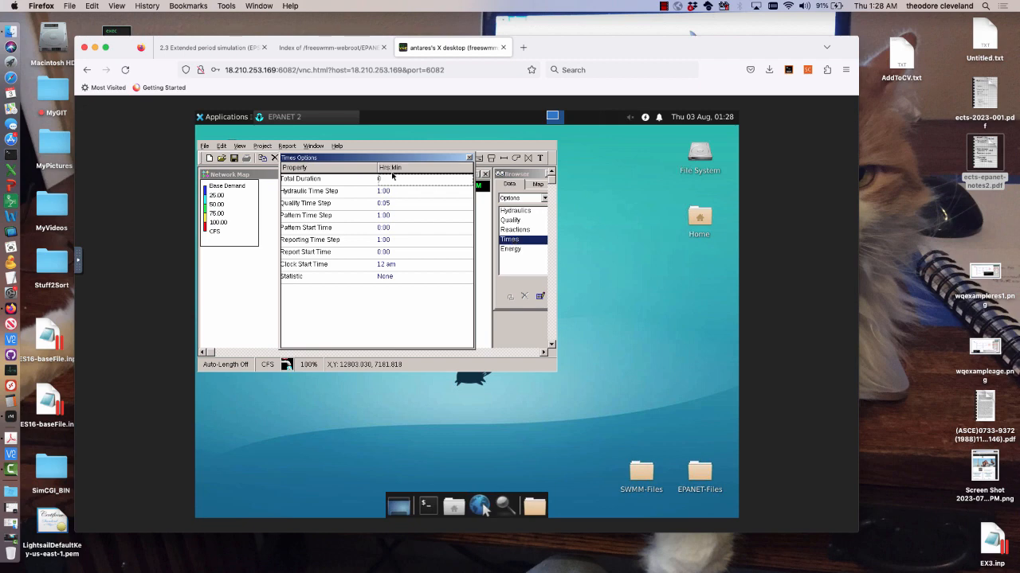
{"action": "left_click", "coordinate": [393, 179]}
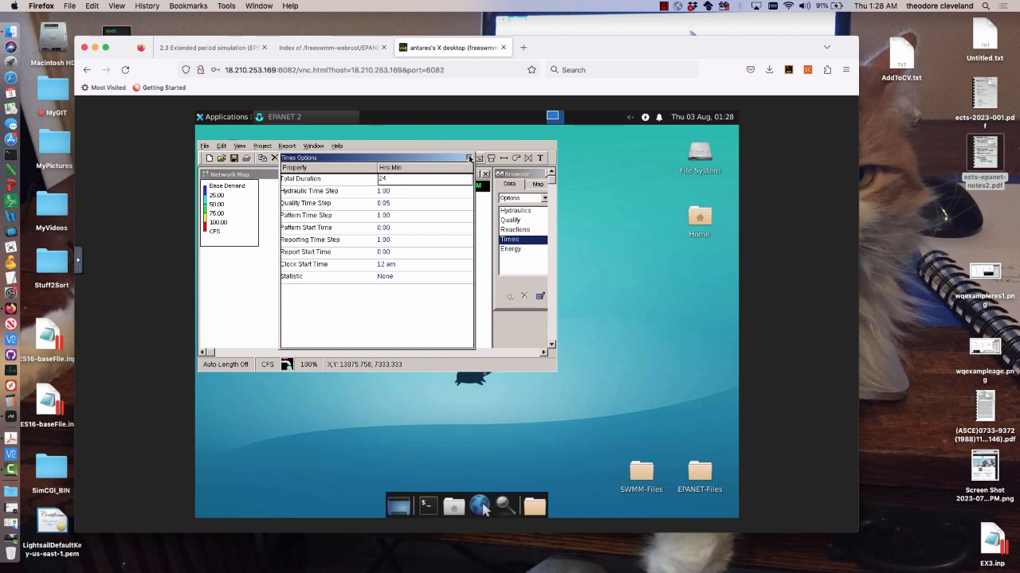
{"action": "left_click", "coordinate": [469, 158]}
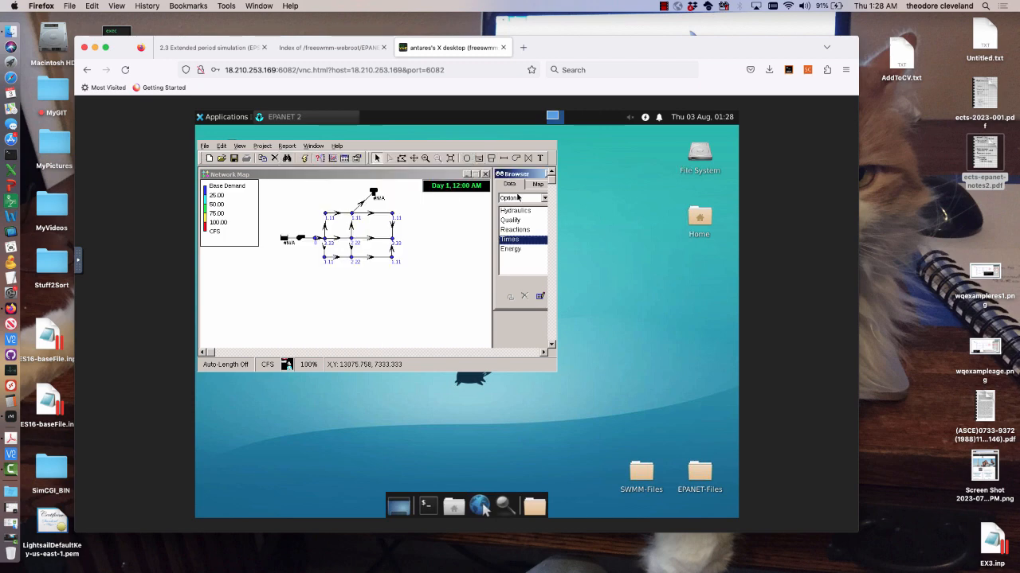
Outline a four-sided region on the network map that encloses all of the pipe grid's junctions.
{"action": "left_click", "coordinate": [440, 229]}
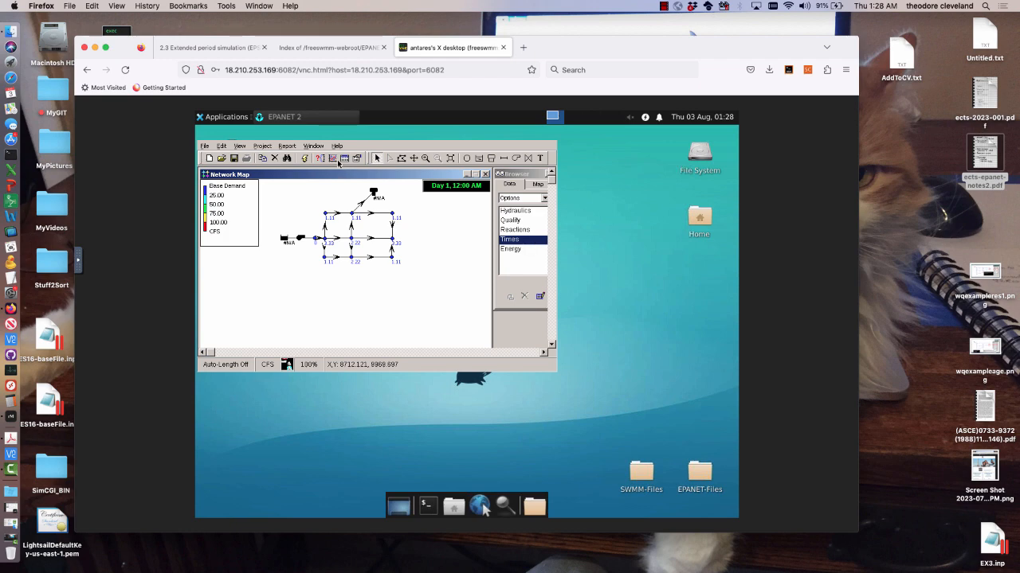
{"action": "left_click", "coordinate": [401, 159]}
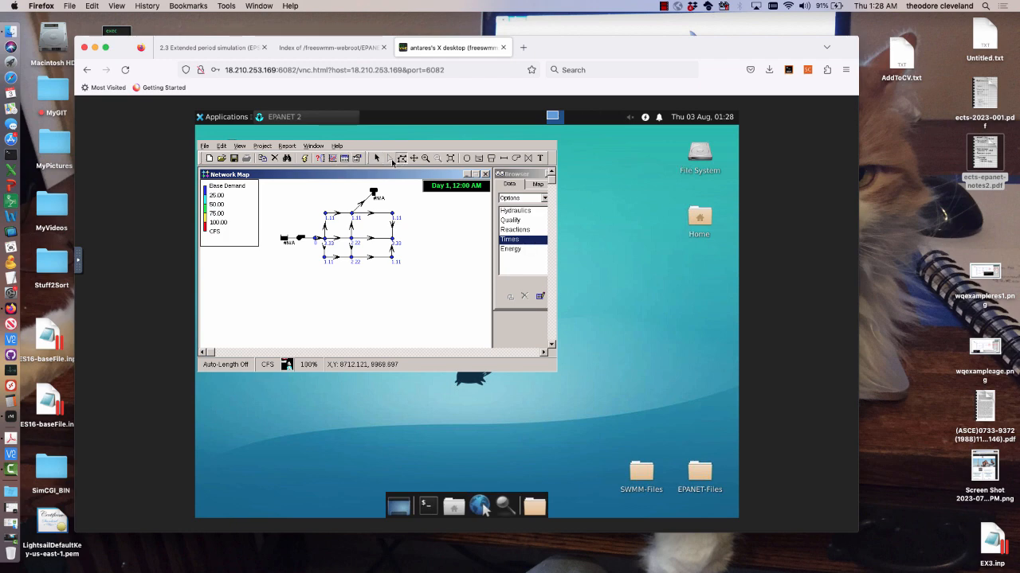
{"action": "left_click", "coordinate": [314, 199]}
{"action": "left_click", "coordinate": [417, 202]}
{"action": "left_click", "coordinate": [409, 277]}
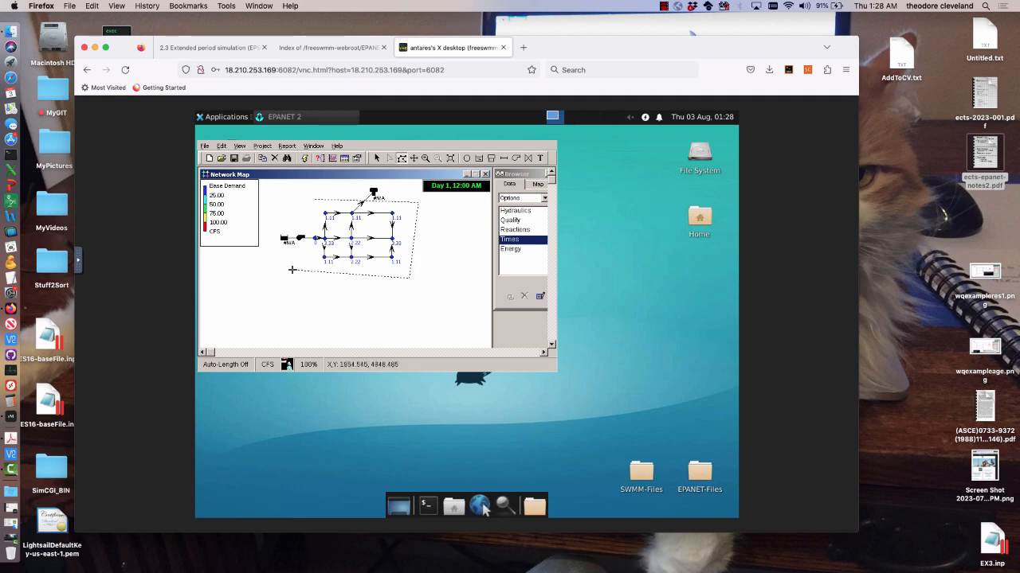
{"action": "right_click", "coordinate": [292, 270]}
Group-edit all junctions within the outlined area, replacing their demand pattern with 1, and clear the outline.
{"action": "left_click", "coordinate": [204, 148]}
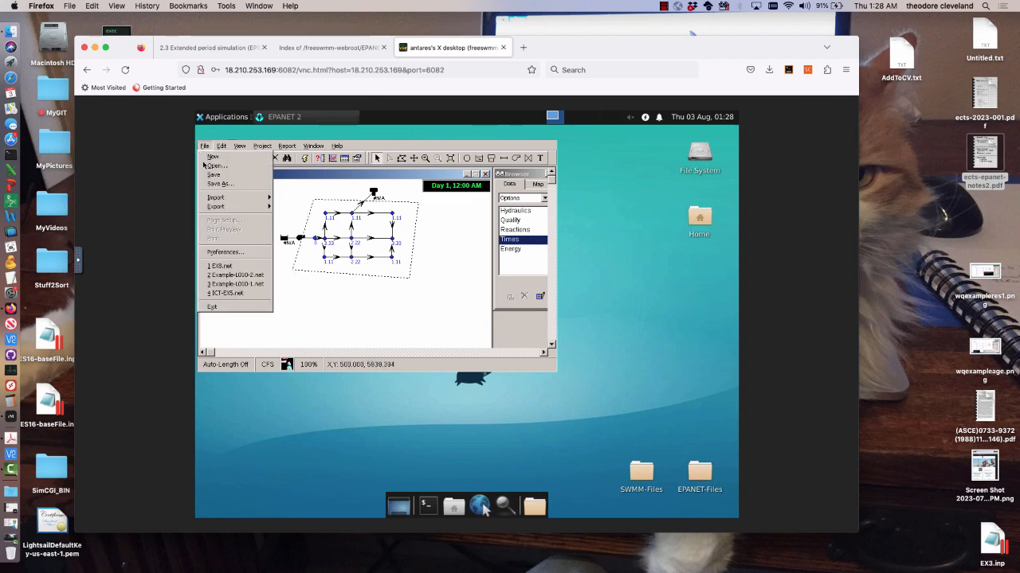
{"action": "mouse_move", "coordinate": [223, 146]}
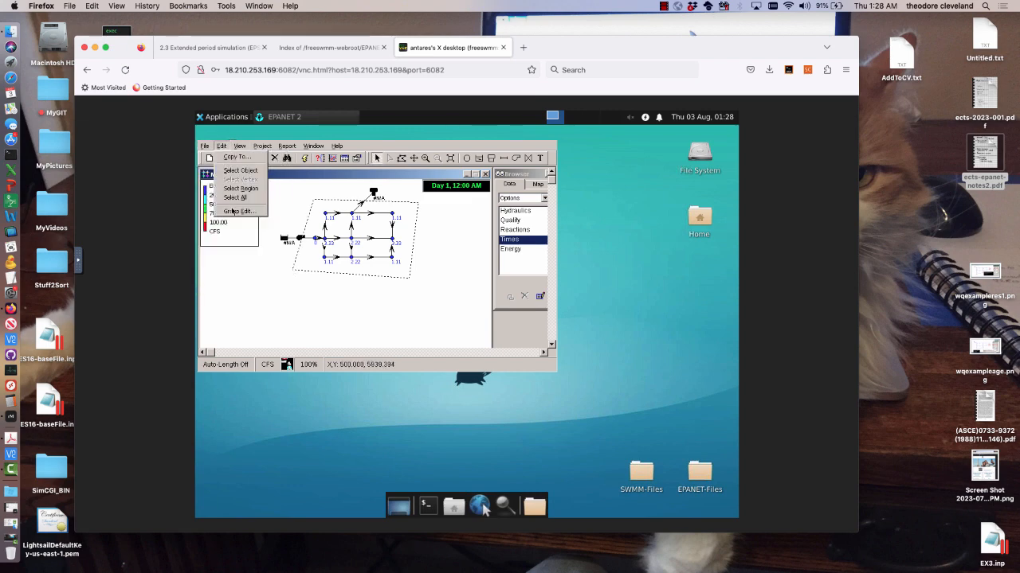
{"action": "left_click", "coordinate": [232, 210]}
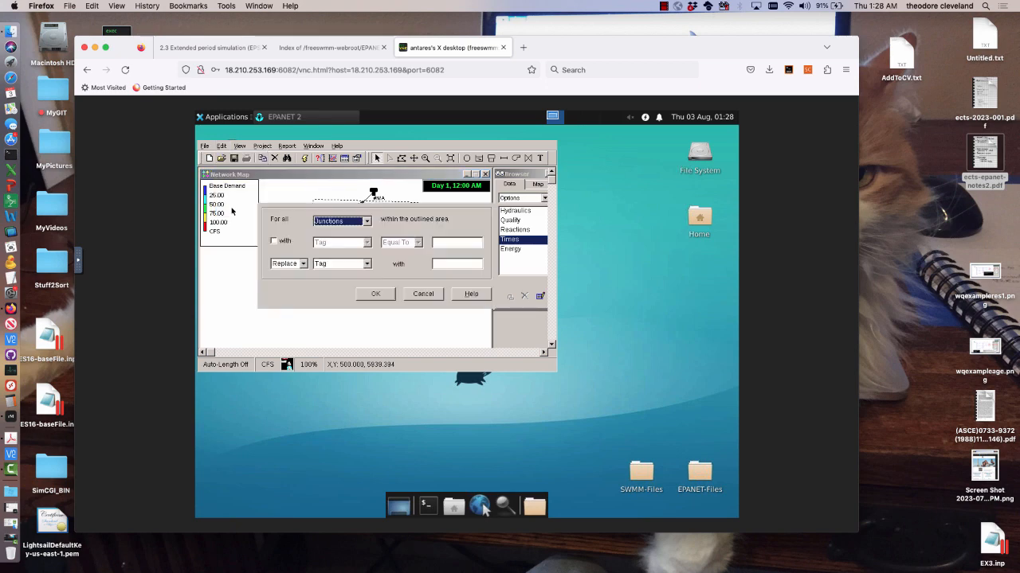
{"action": "left_click", "coordinate": [368, 264]}
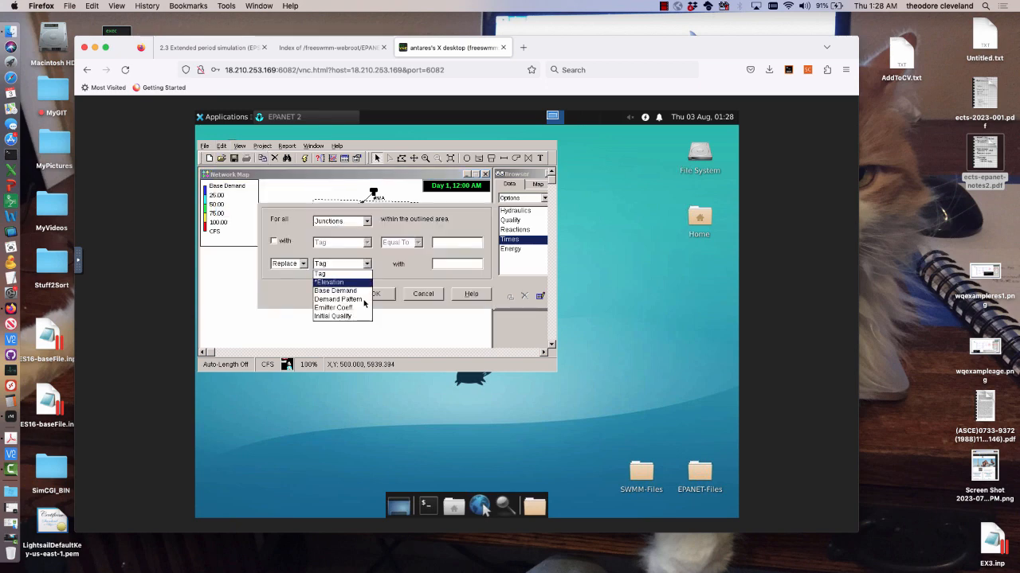
{"action": "left_click", "coordinate": [363, 301]}
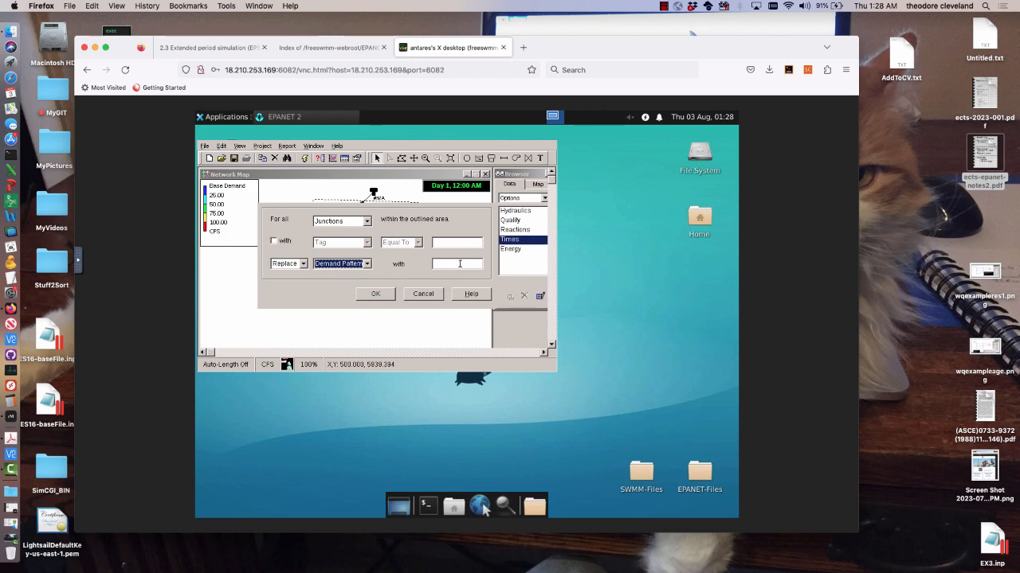
{"action": "left_click", "coordinate": [460, 264]}
{"action": "type", "text": "1"}
{"action": "left_click", "coordinate": [375, 294]}
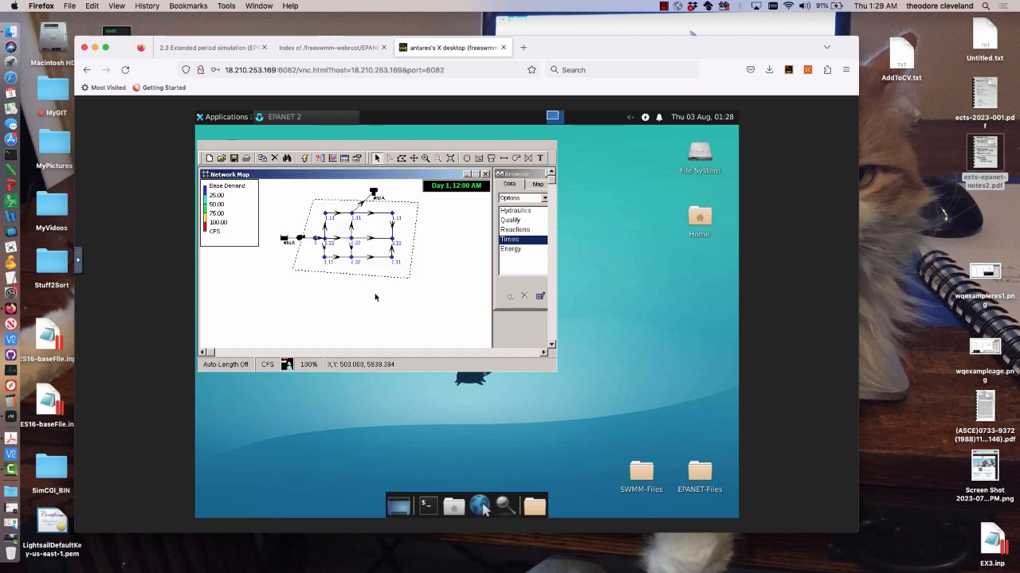
{"action": "left_click", "coordinate": [350, 282]}
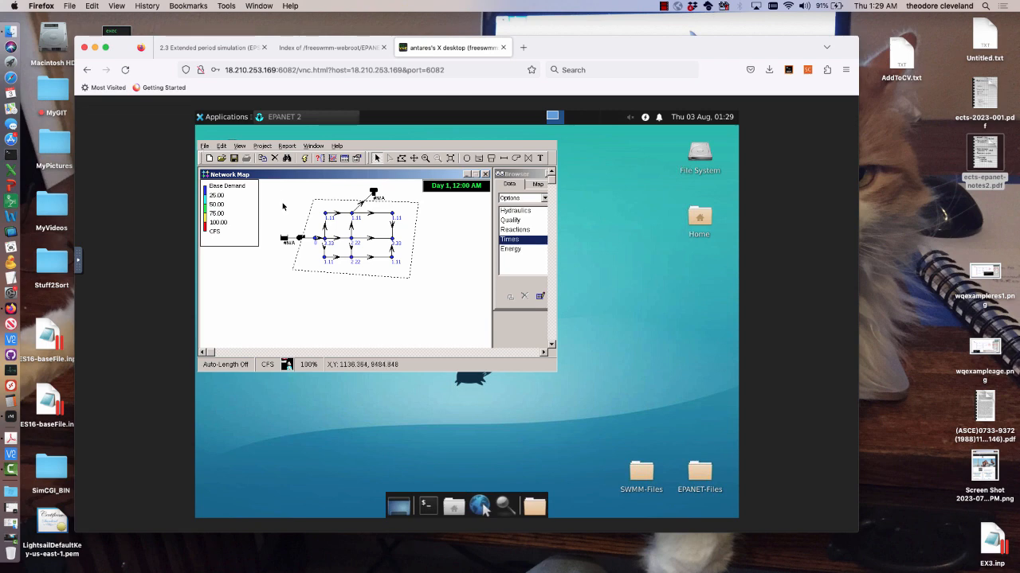
{"action": "left_click", "coordinate": [284, 208]}
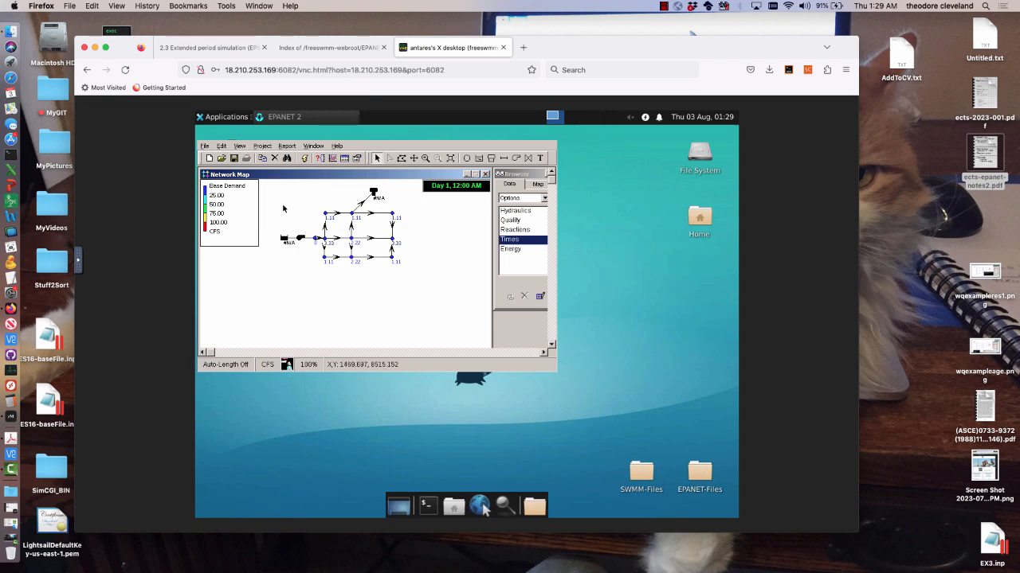
Run the 24-hour extended period simulation, dismissing the status report, and display node pressure on the network map.
{"action": "left_click", "coordinate": [536, 185]}
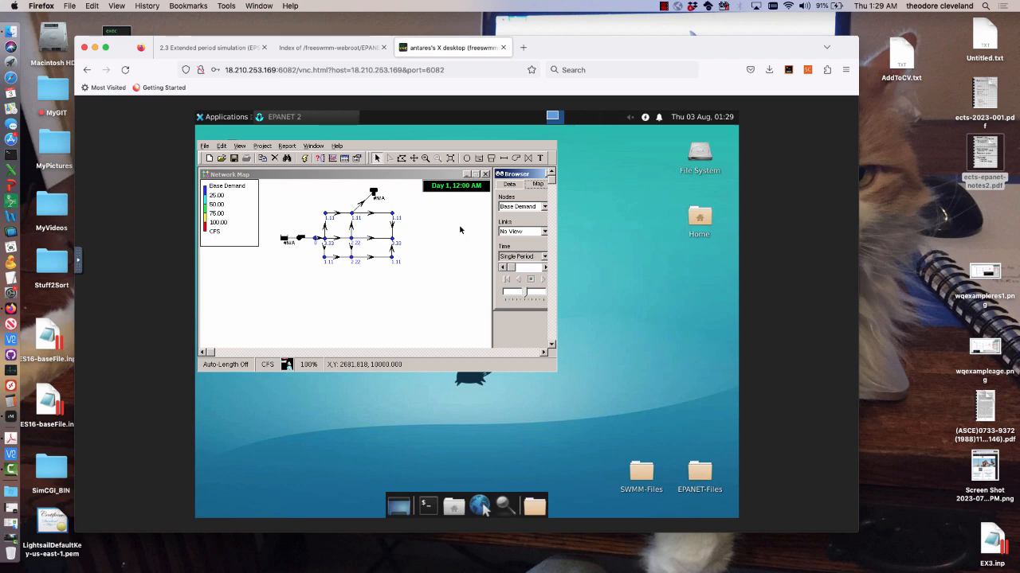
{"action": "left_click", "coordinate": [306, 159]}
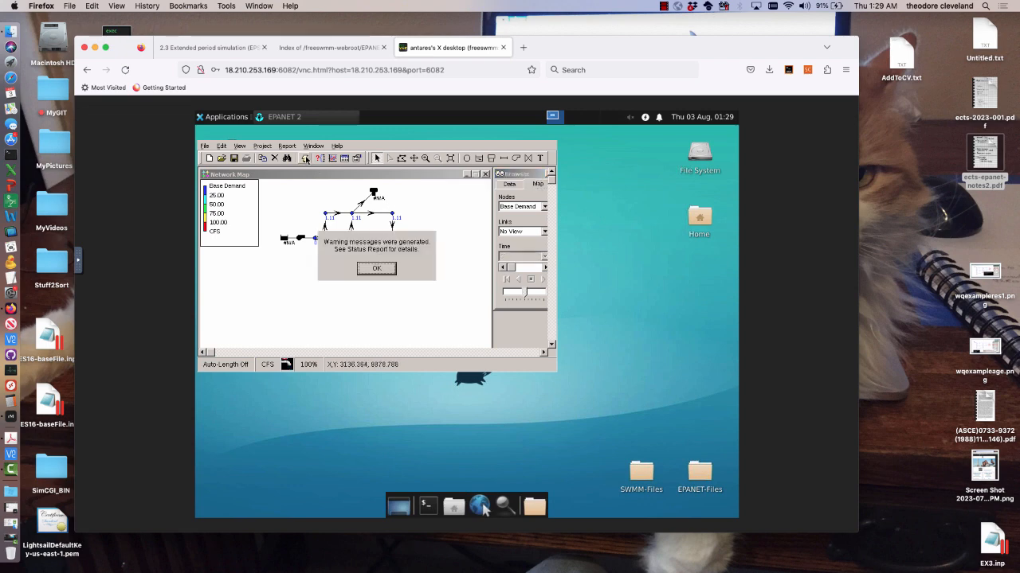
{"action": "left_click", "coordinate": [377, 269]}
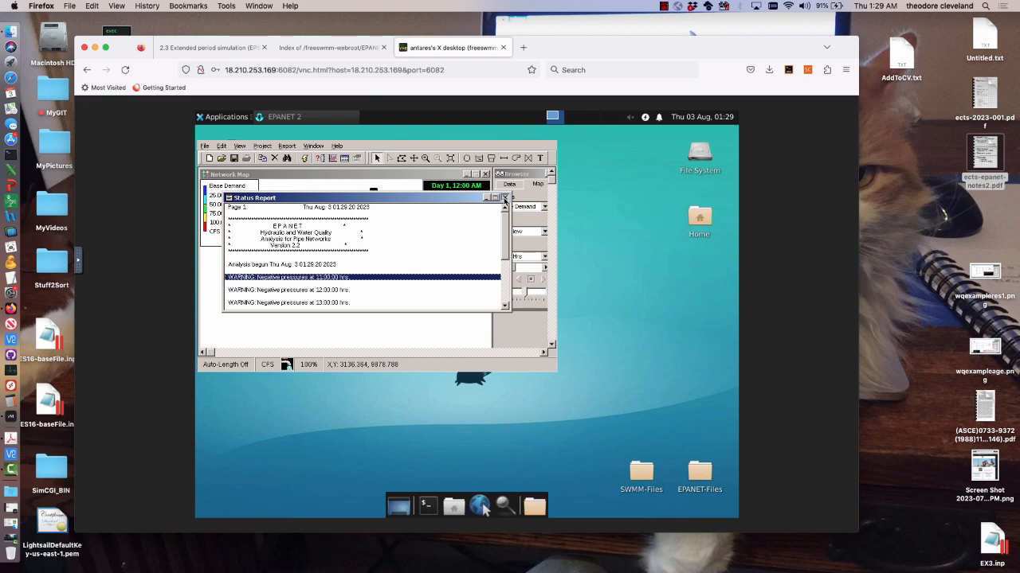
{"action": "left_click", "coordinate": [503, 198]}
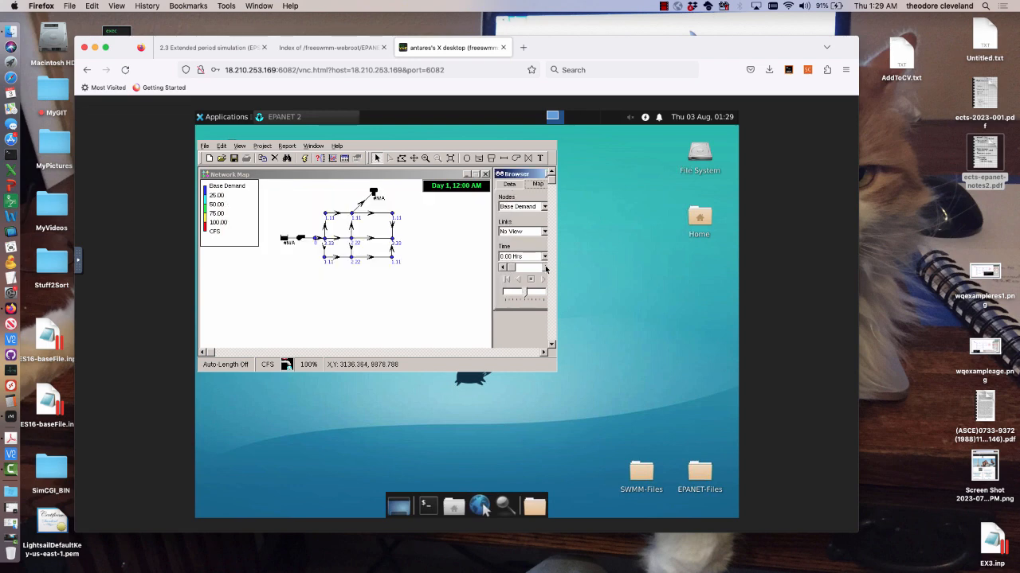
{"action": "left_click", "coordinate": [545, 208]}
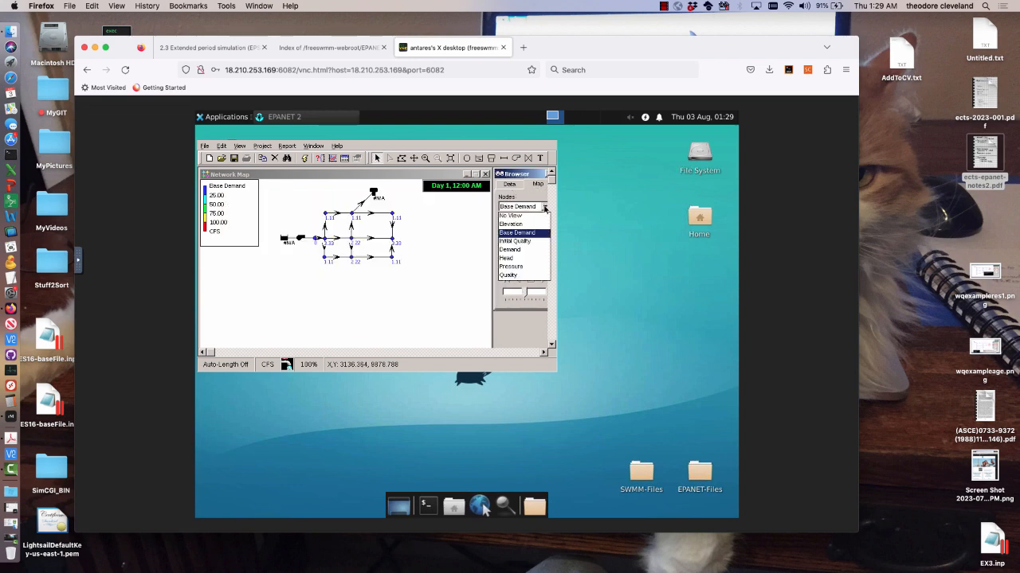
{"action": "left_click", "coordinate": [526, 268]}
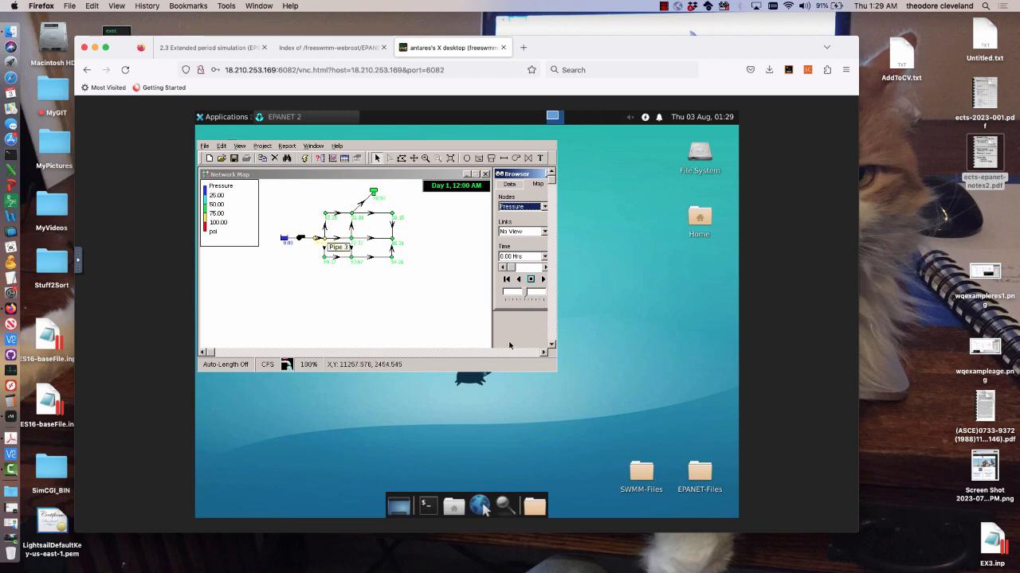
Advance the network map's simulation time hour by hour to 15:00 and examine how node pressures change.
{"action": "left_click", "coordinate": [545, 268]}
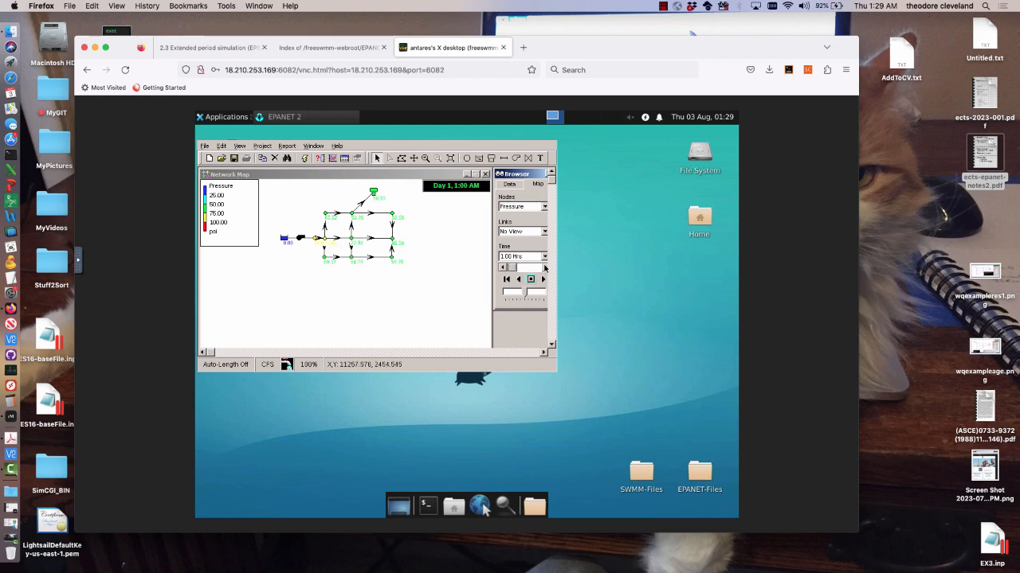
{"action": "left_click", "coordinate": [545, 268]}
{"action": "left_click", "coordinate": [545, 268]}
{"action": "left_click", "coordinate": [545, 267]}
{"action": "left_click", "coordinate": [545, 267]}
{"action": "left_click", "coordinate": [545, 268]}
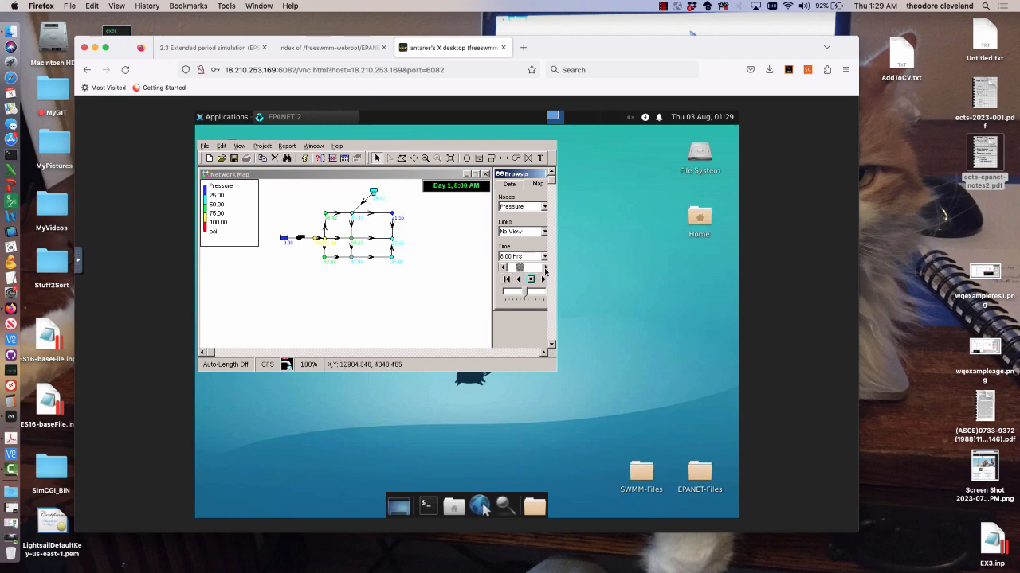
{"action": "left_click", "coordinate": [545, 268]}
{"action": "left_click", "coordinate": [545, 268]}
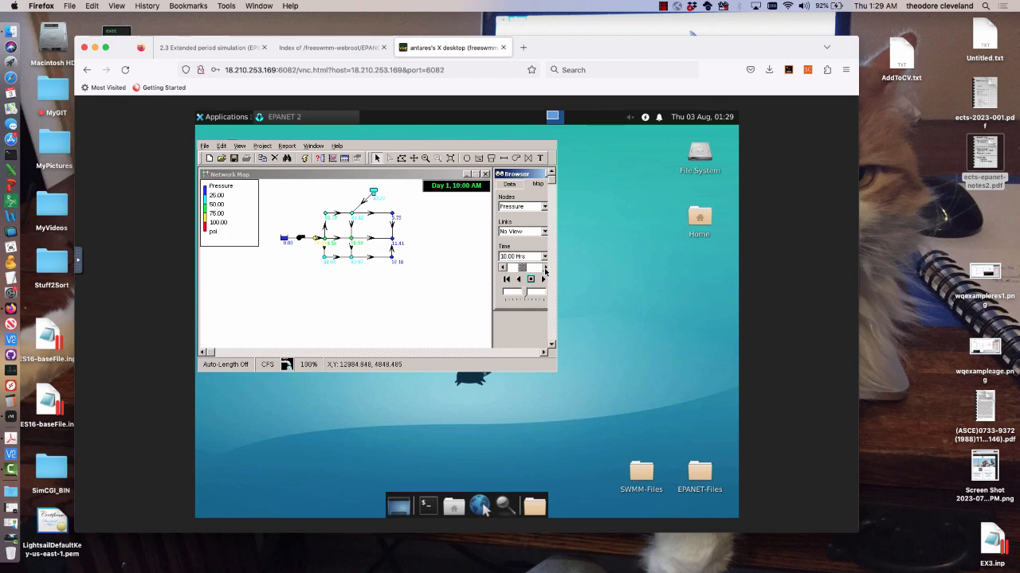
{"action": "left_click", "coordinate": [545, 269]}
{"action": "left_click", "coordinate": [544, 270]}
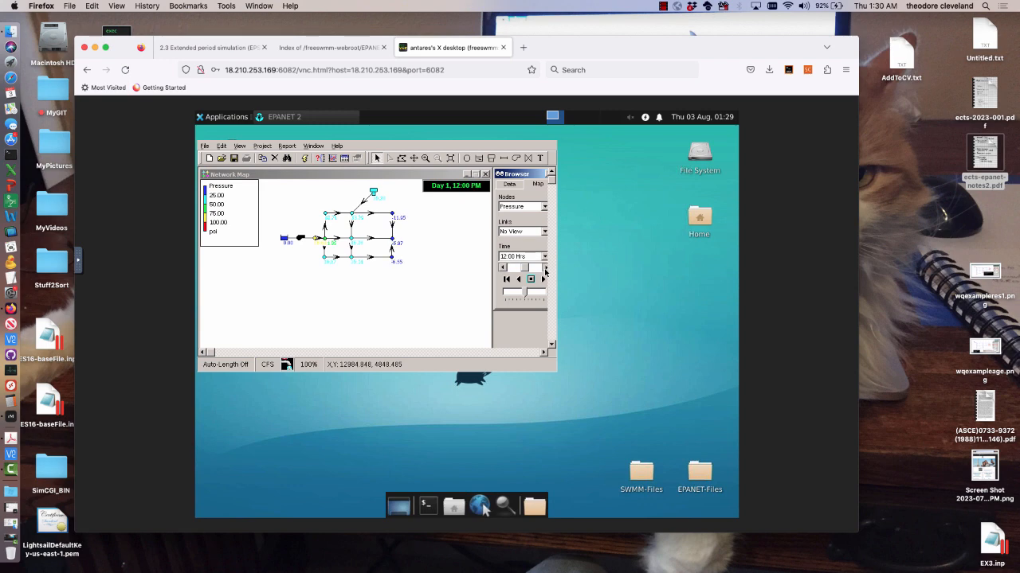
{"action": "left_click", "coordinate": [545, 270]}
{"action": "left_click", "coordinate": [544, 269]}
{"action": "left_click", "coordinate": [544, 270]}
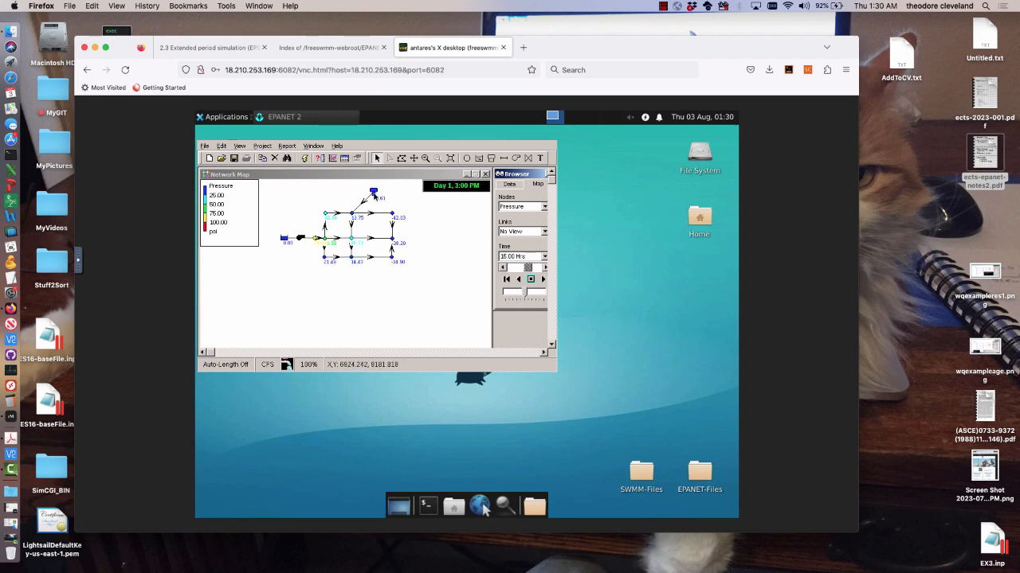
Create a time series plot of head for tank 9.
{"action": "left_click", "coordinate": [374, 193]}
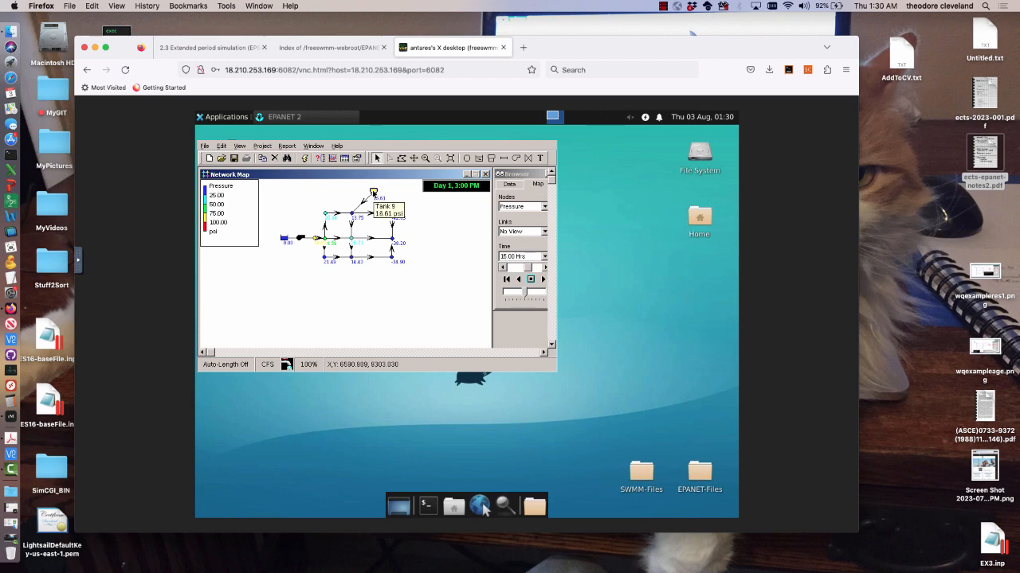
{"action": "left_click", "coordinate": [331, 158]}
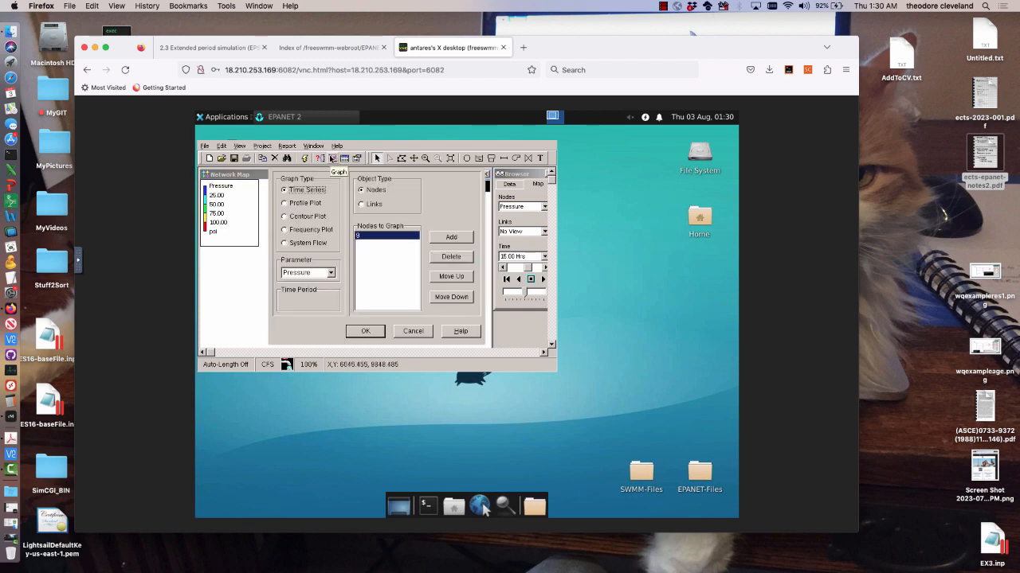
{"action": "left_click", "coordinate": [331, 273]}
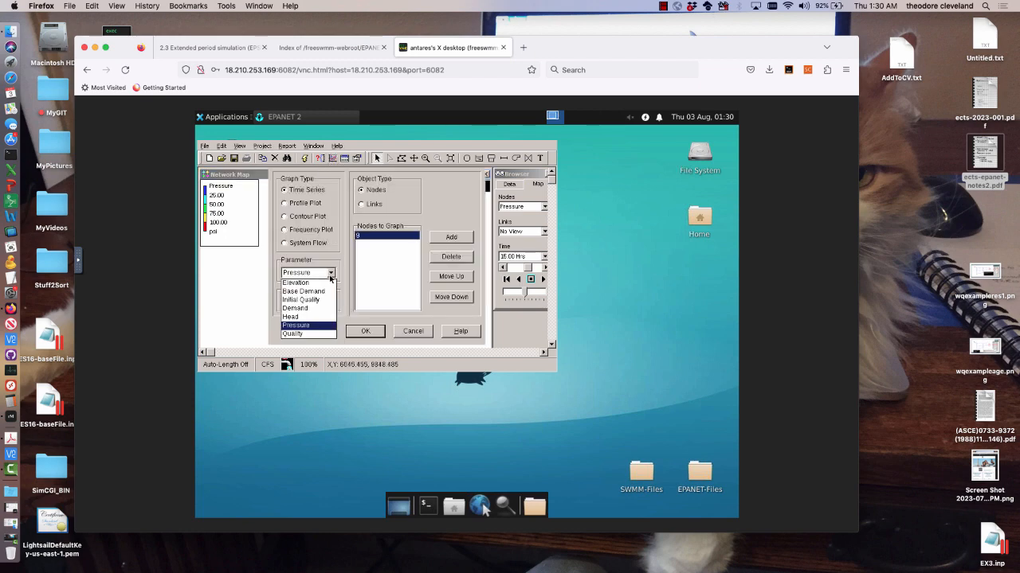
{"action": "left_click", "coordinate": [311, 318]}
{"action": "left_click", "coordinate": [365, 331]}
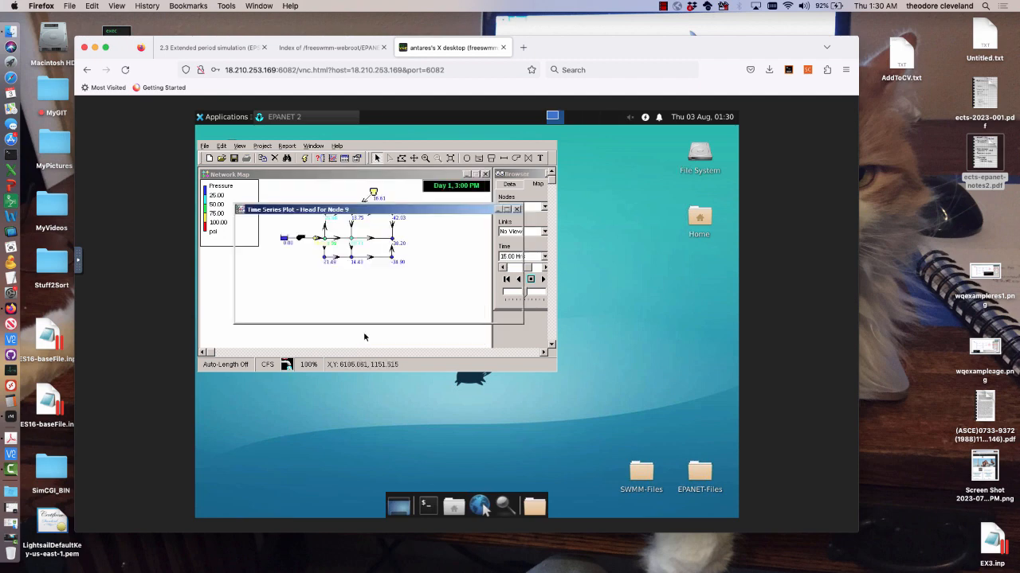
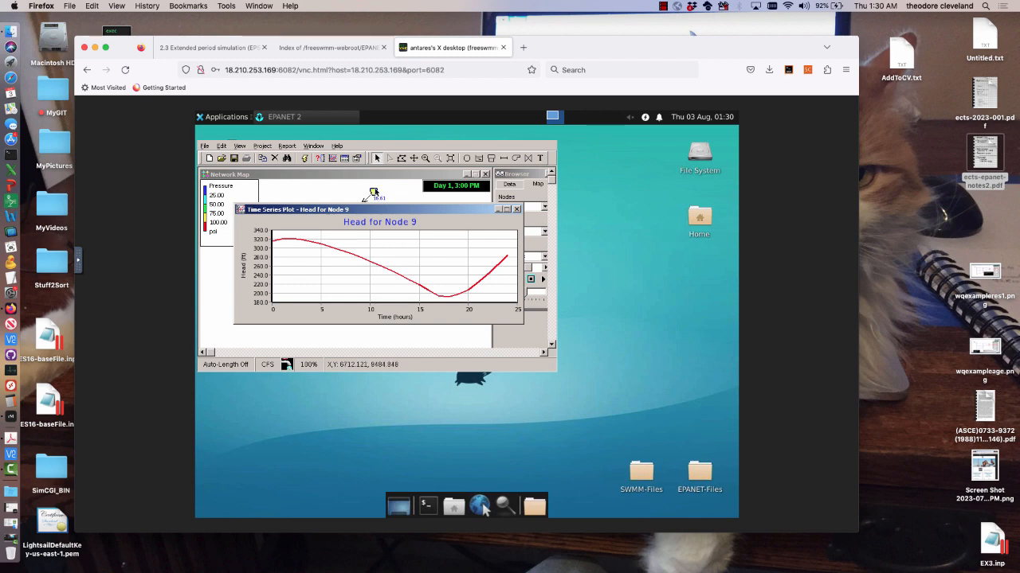
Set tank 9's diameter to 100 in its properties.
{"action": "left_click", "coordinate": [373, 193]}
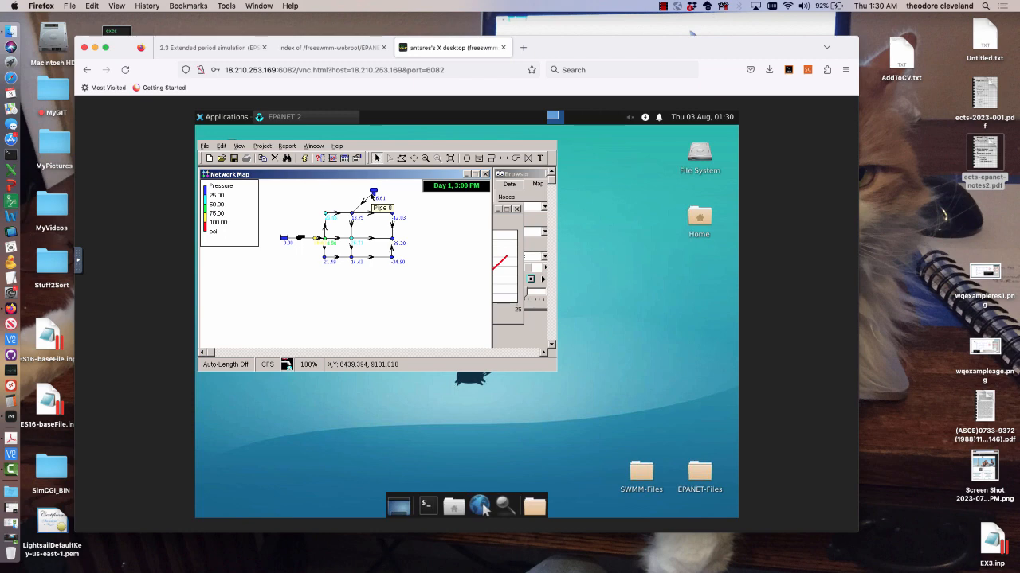
{"action": "double_click", "coordinate": [373, 192]}
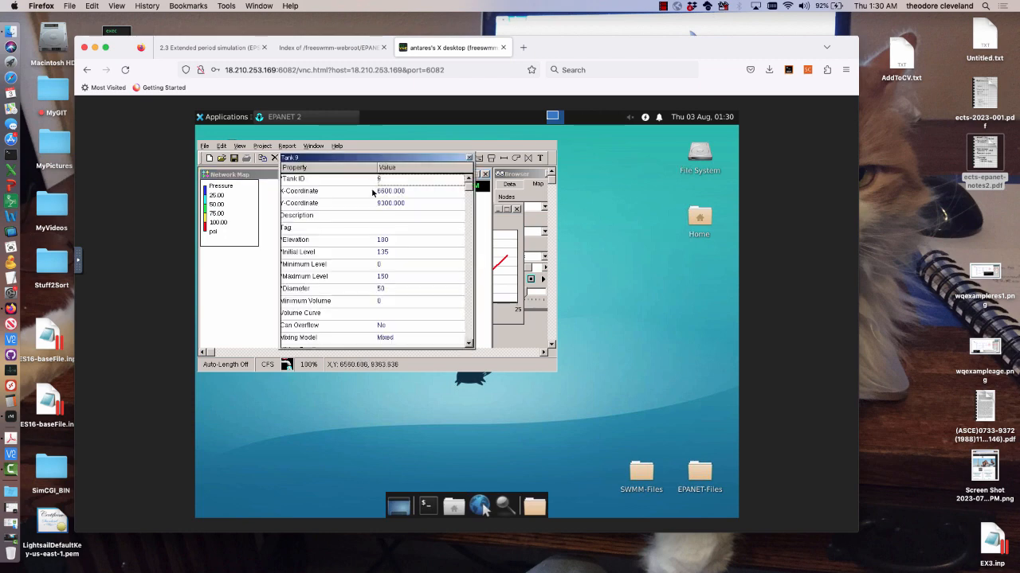
{"action": "left_click", "coordinate": [393, 290]}
{"action": "type", "text": "5"}
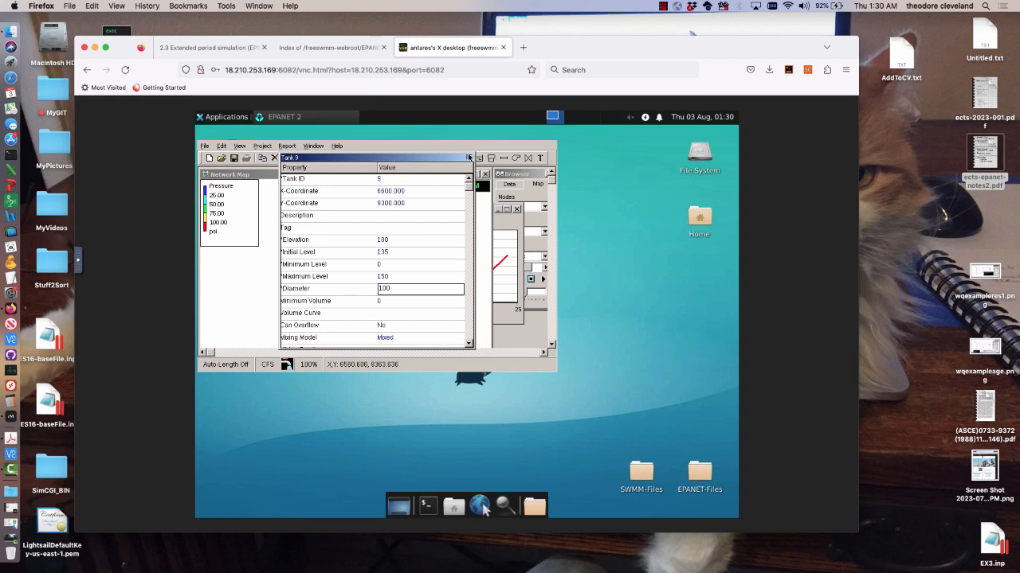
{"action": "left_click", "coordinate": [468, 157]}
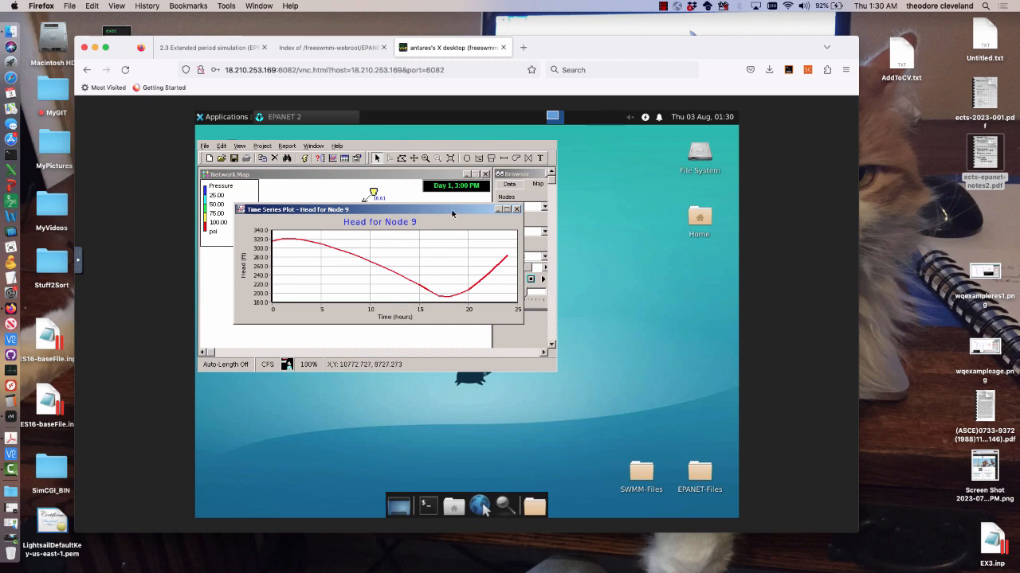
Rerun the simulation, inspect the updated head plot for node 9, and dismiss the status report.
{"action": "left_click_drag", "start_coordinate": [452, 214], "coordinate": [362, 224]}
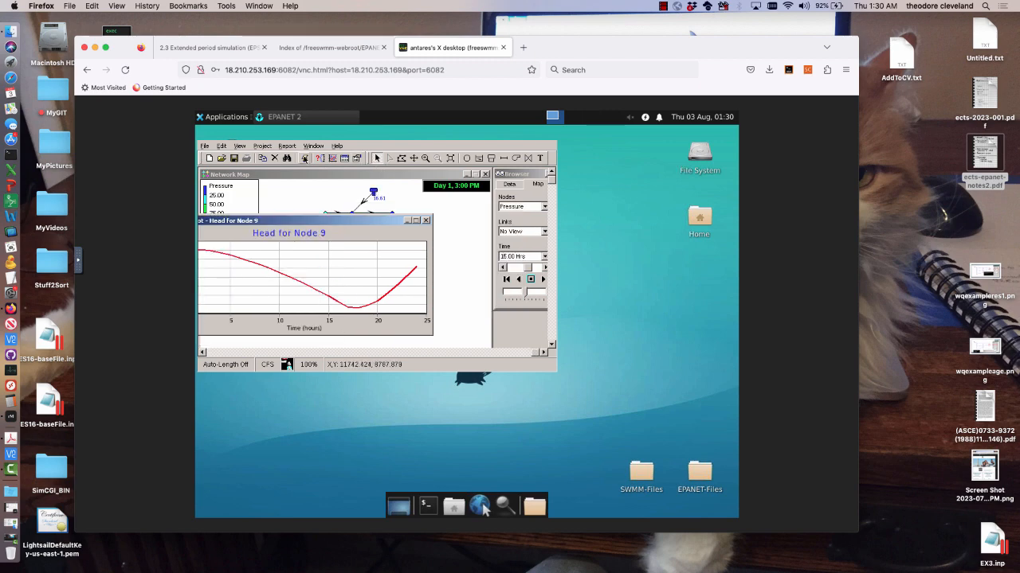
{"action": "left_click", "coordinate": [304, 159]}
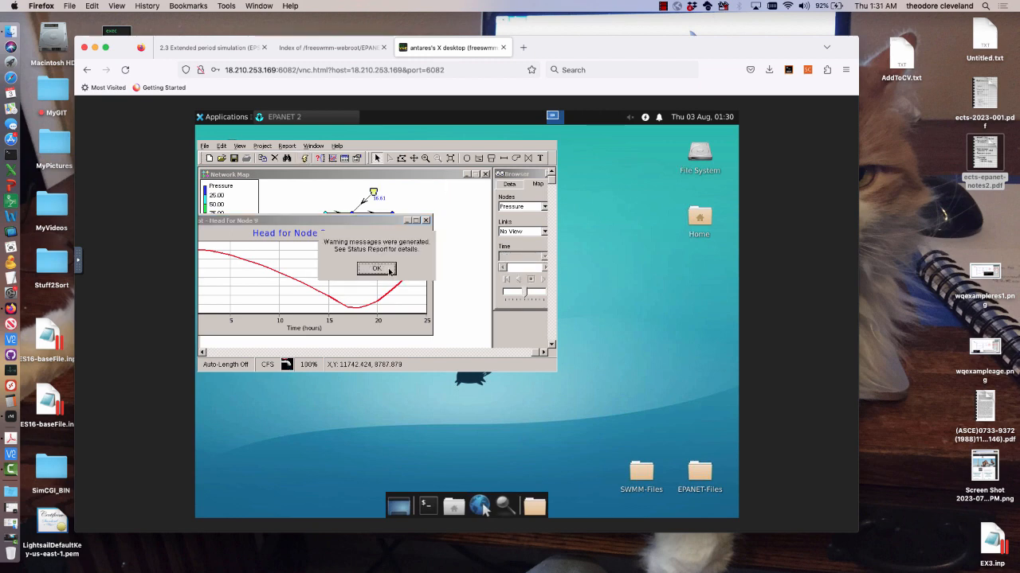
{"action": "left_click", "coordinate": [390, 269]}
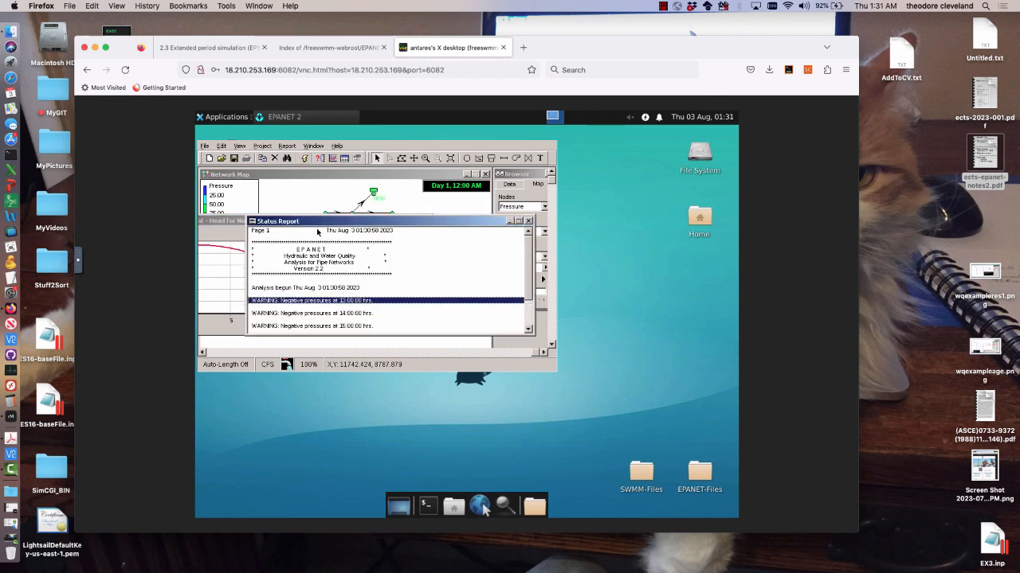
{"action": "left_click", "coordinate": [238, 236]}
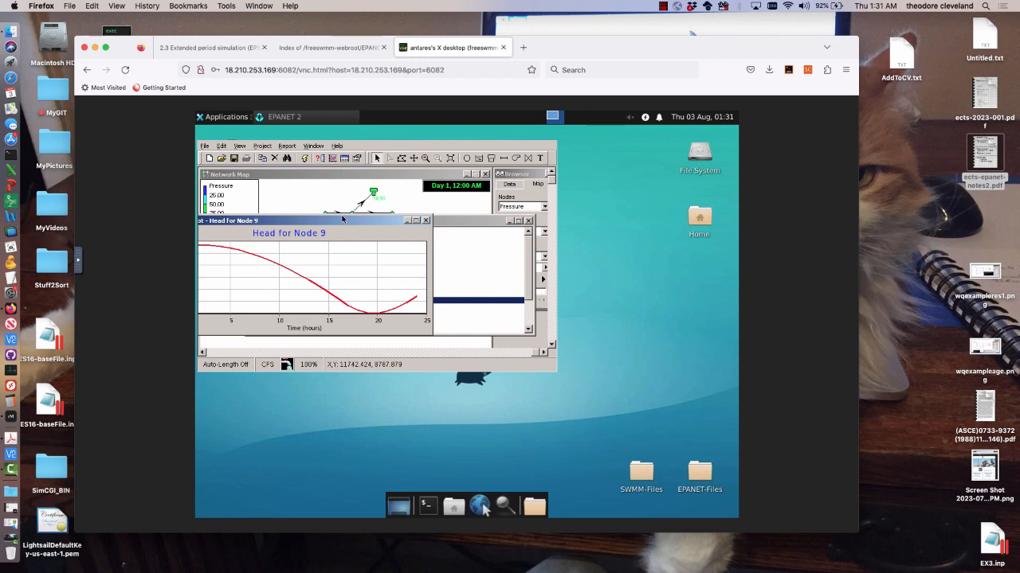
{"action": "left_click_drag", "start_coordinate": [348, 219], "coordinate": [465, 209]}
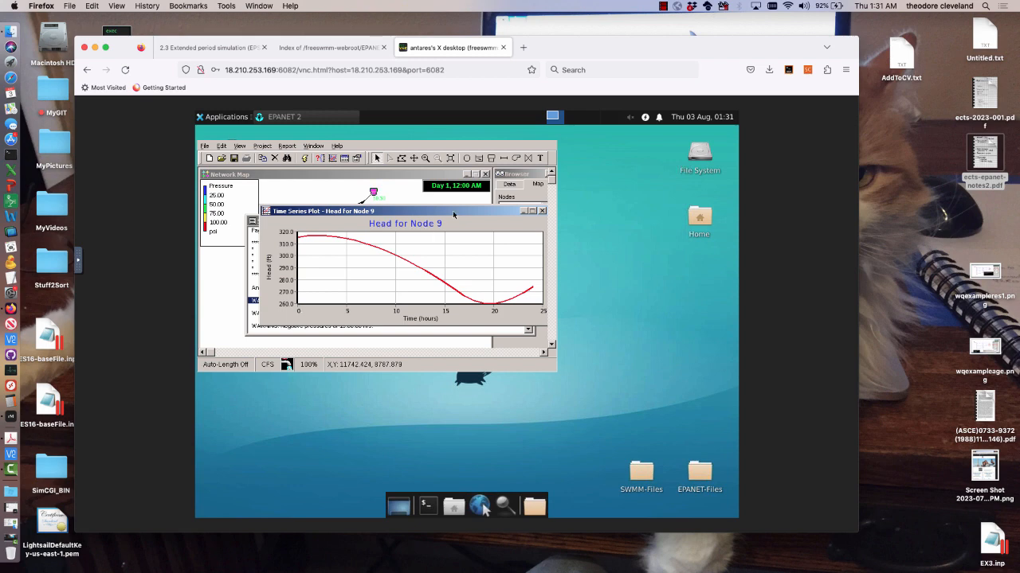
{"action": "left_click_drag", "start_coordinate": [457, 211], "coordinate": [443, 224]}
{"action": "left_click_drag", "start_coordinate": [280, 364], "coordinate": [315, 278]}
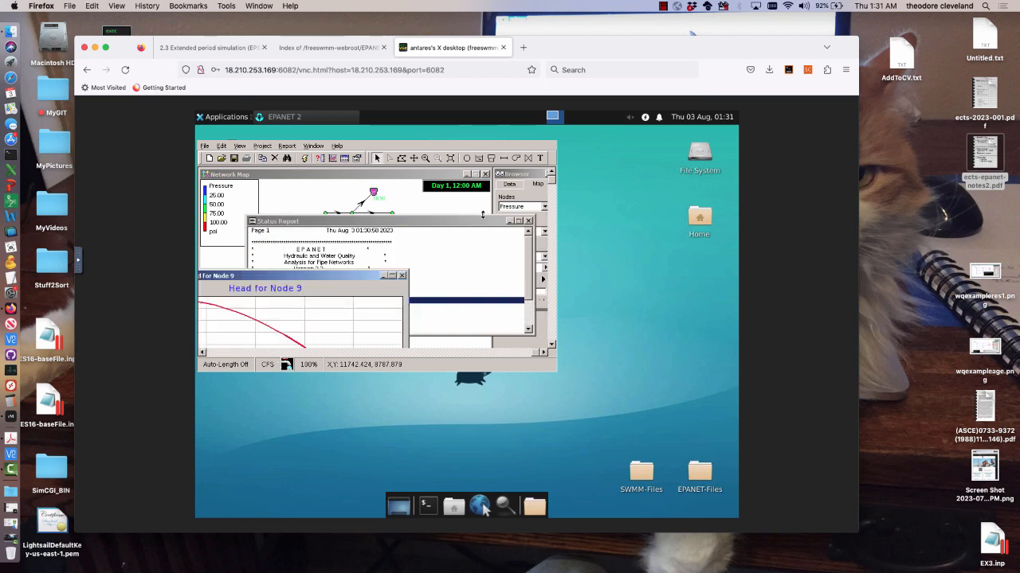
{"action": "left_click", "coordinate": [528, 220]}
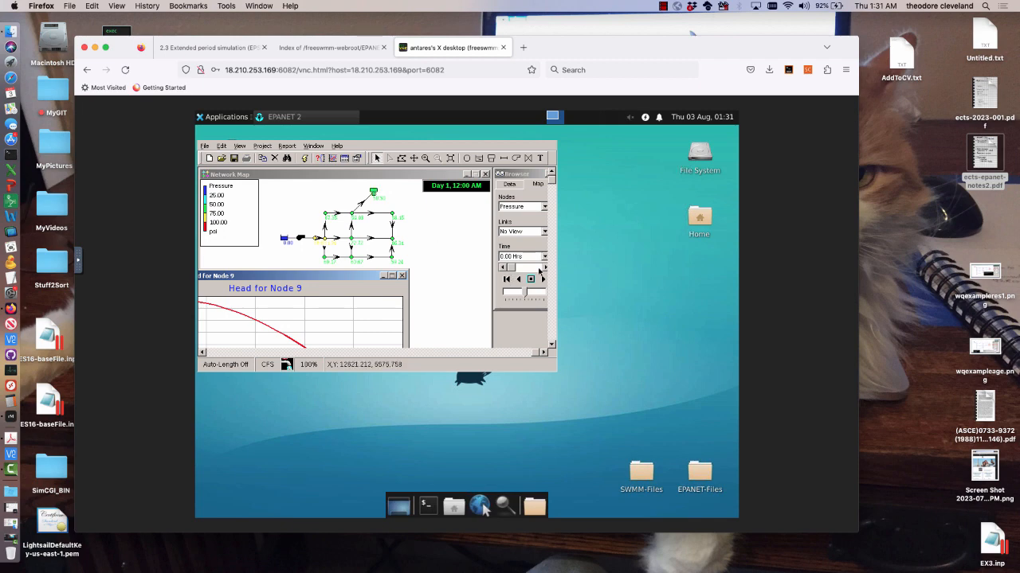
Step the network map through the new results to 10:00 AM, checking node pressures at each hour.
{"action": "left_click", "coordinate": [545, 268]}
{"action": "left_click", "coordinate": [545, 269]}
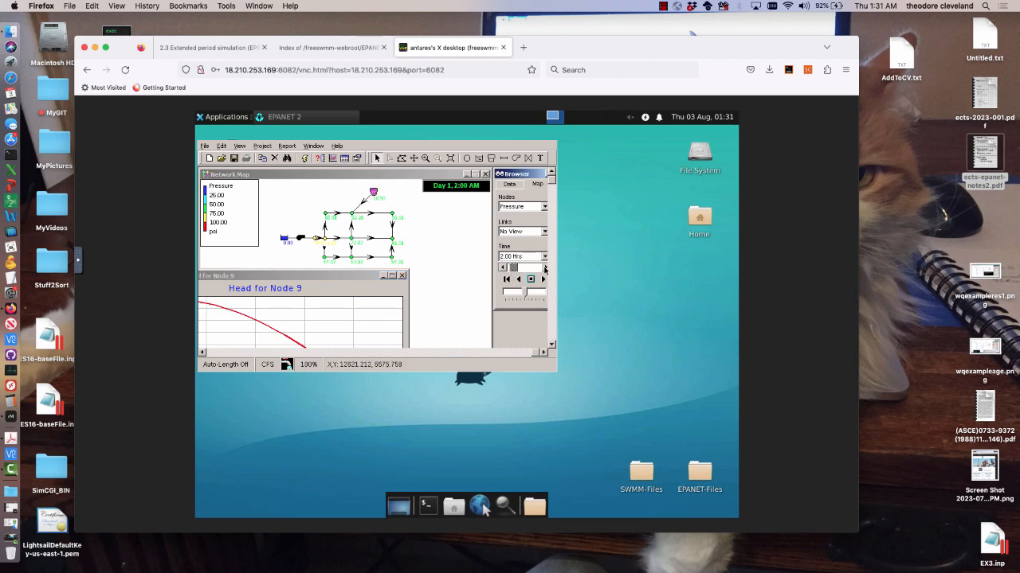
{"action": "left_click", "coordinate": [544, 268]}
{"action": "left_click", "coordinate": [545, 268]}
{"action": "left_click", "coordinate": [545, 268]}
{"action": "left_click", "coordinate": [545, 269]}
{"action": "left_click", "coordinate": [545, 268]}
{"action": "left_click", "coordinate": [545, 268]}
{"action": "left_click", "coordinate": [545, 268]}
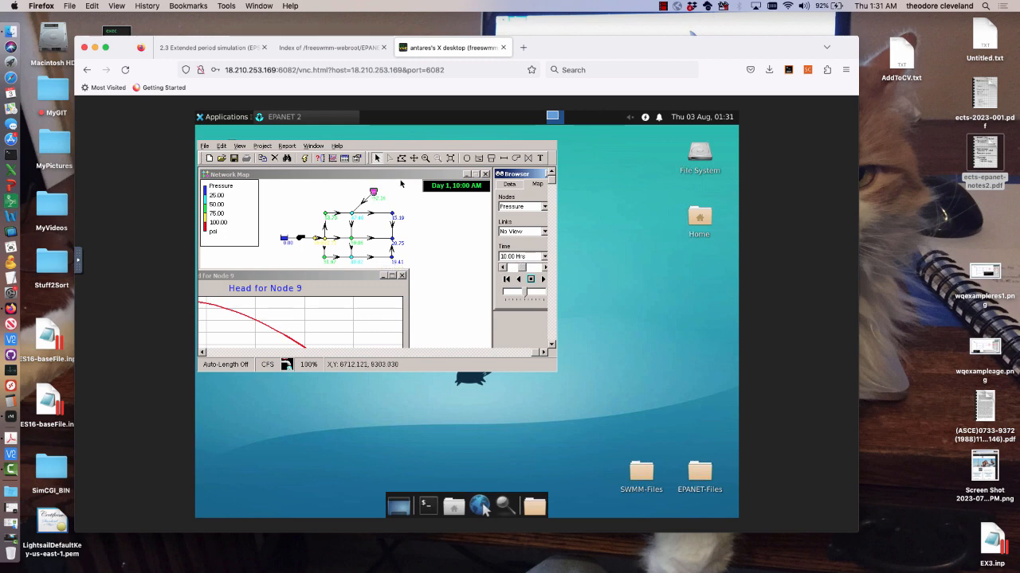
Set tank 9's maximum level to 200 and its initial level to 200.
{"action": "double_click", "coordinate": [373, 192]}
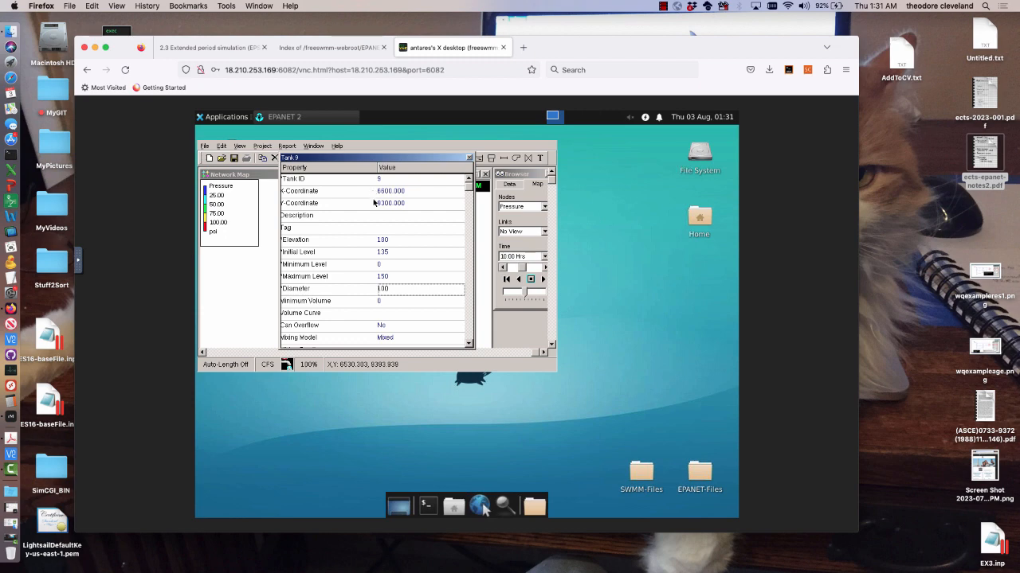
{"action": "left_click", "coordinate": [395, 276]}
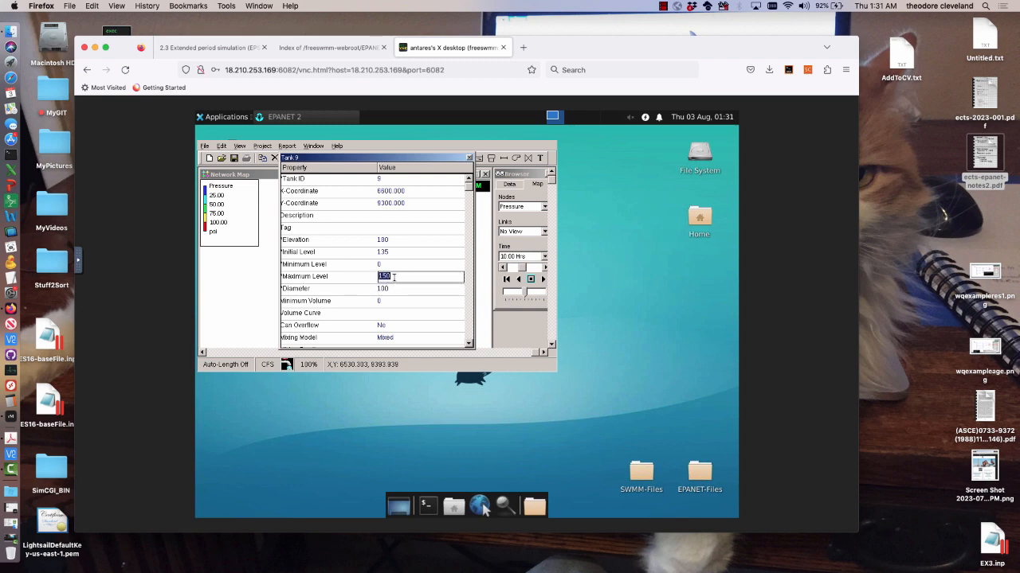
{"action": "type", "text": "200"}
{"action": "left_click", "coordinate": [417, 252]}
{"action": "type", "text": "2"}
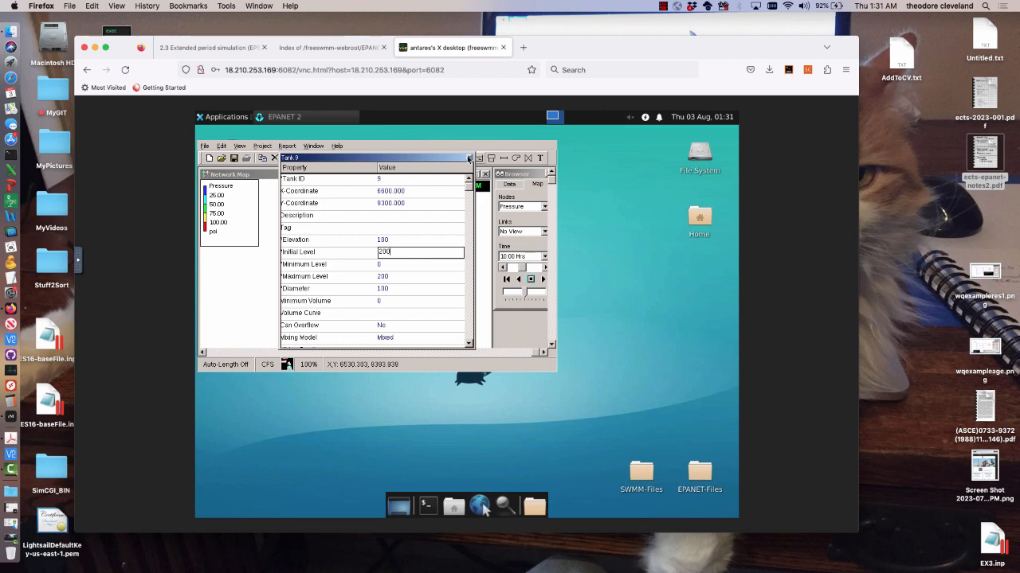
{"action": "left_click", "coordinate": [469, 158]}
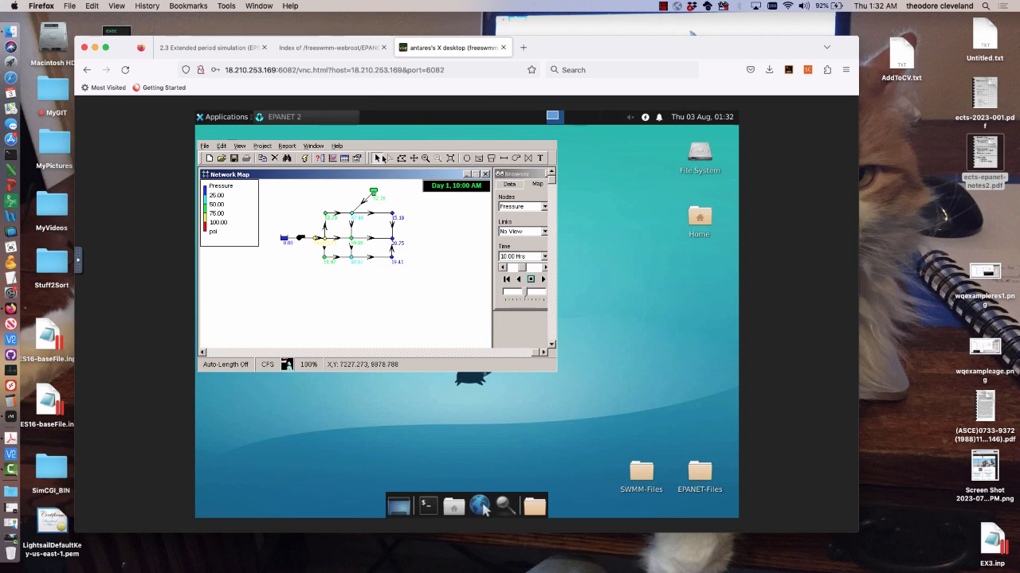
Rerun the simulation with the raised tank levels and dismiss the status report.
{"action": "left_click", "coordinate": [303, 159]}
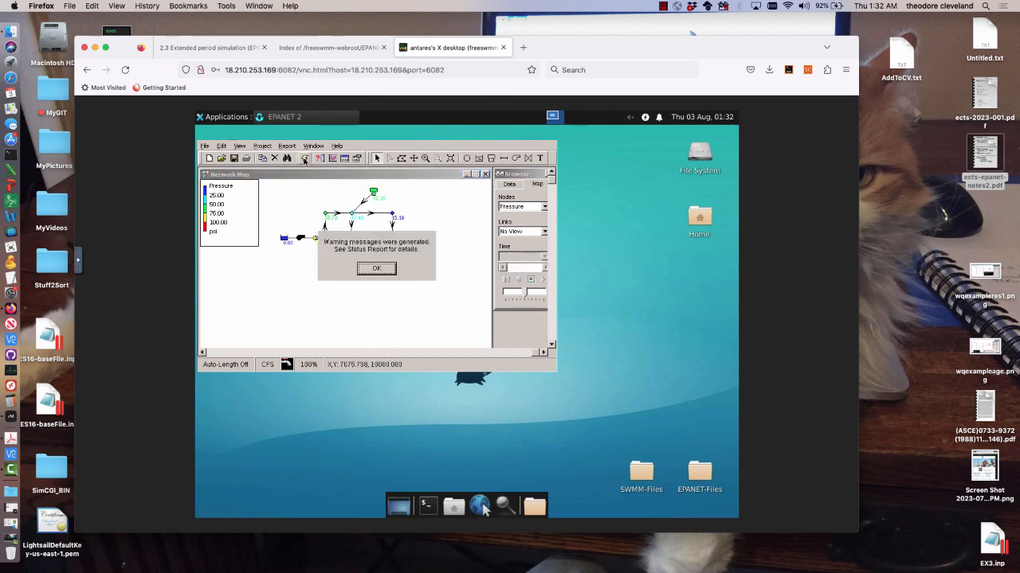
{"action": "left_click", "coordinate": [371, 268]}
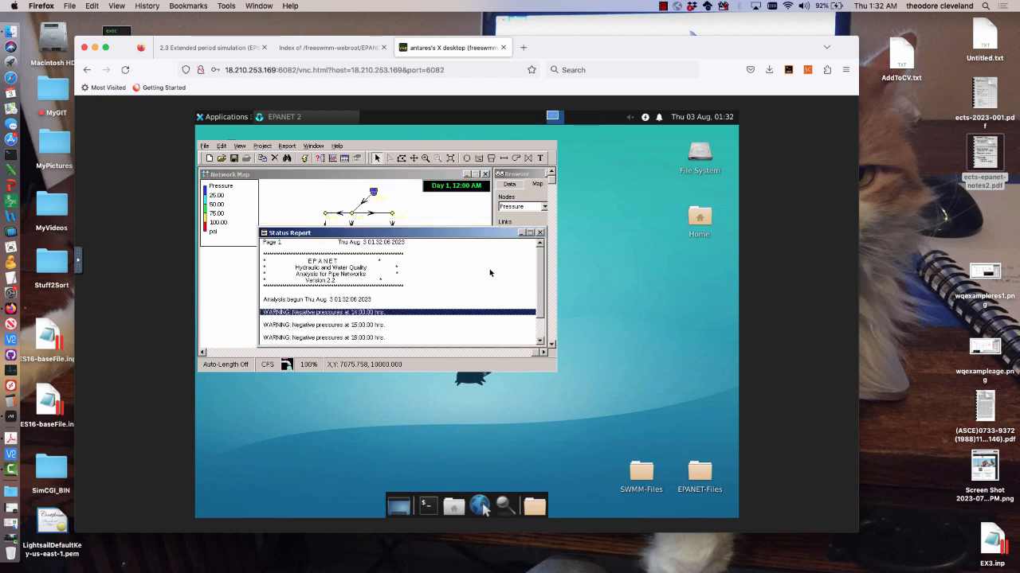
{"action": "left_click", "coordinate": [540, 232]}
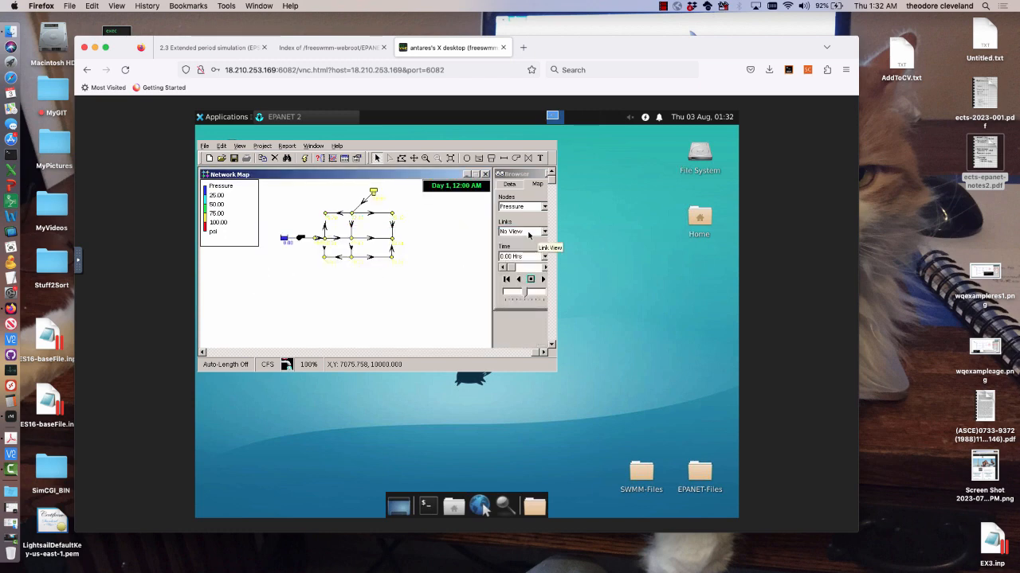
Set the diameter of pipe 7, between nodes 6 and 7, to 12.
{"action": "double_click", "coordinate": [372, 240]}
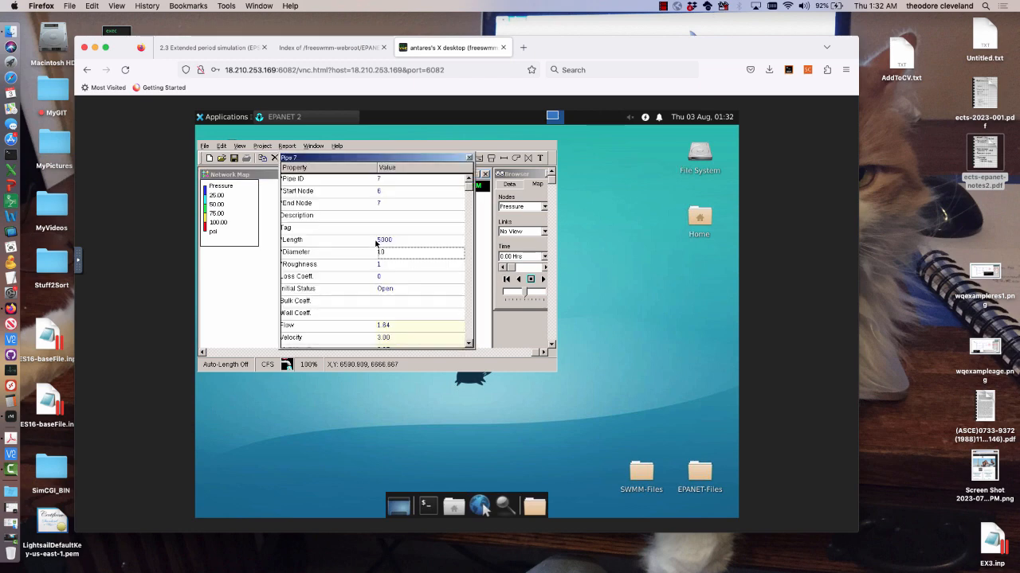
{"action": "left_click", "coordinate": [394, 253]}
{"action": "type", "text": "12"}
{"action": "left_click", "coordinate": [469, 157]}
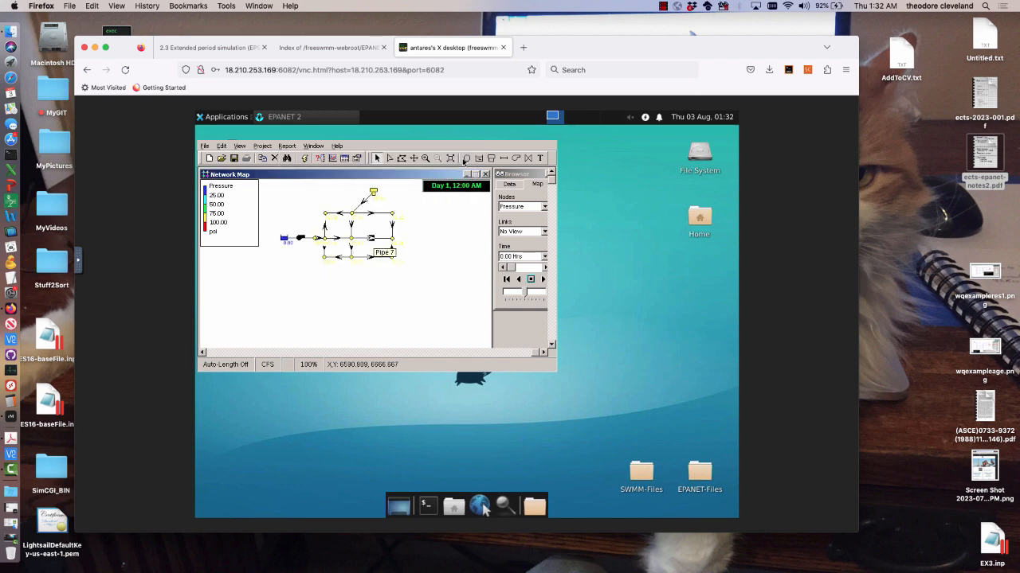
Rerun the simulation with the enlarged pipe 7 and check the status report for pressure warnings before closing it.
{"action": "left_click", "coordinate": [305, 158]}
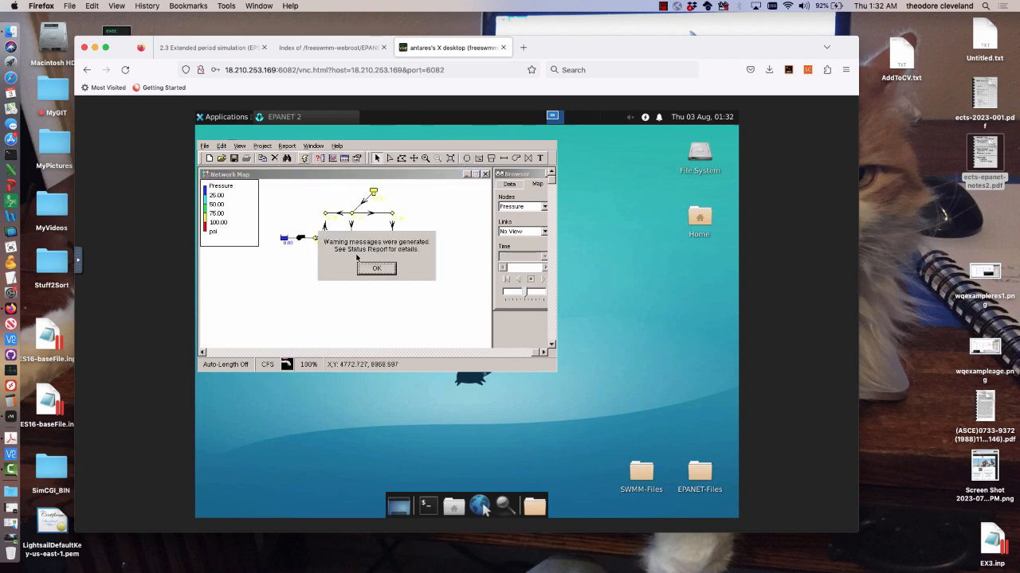
{"action": "left_click", "coordinate": [376, 267]}
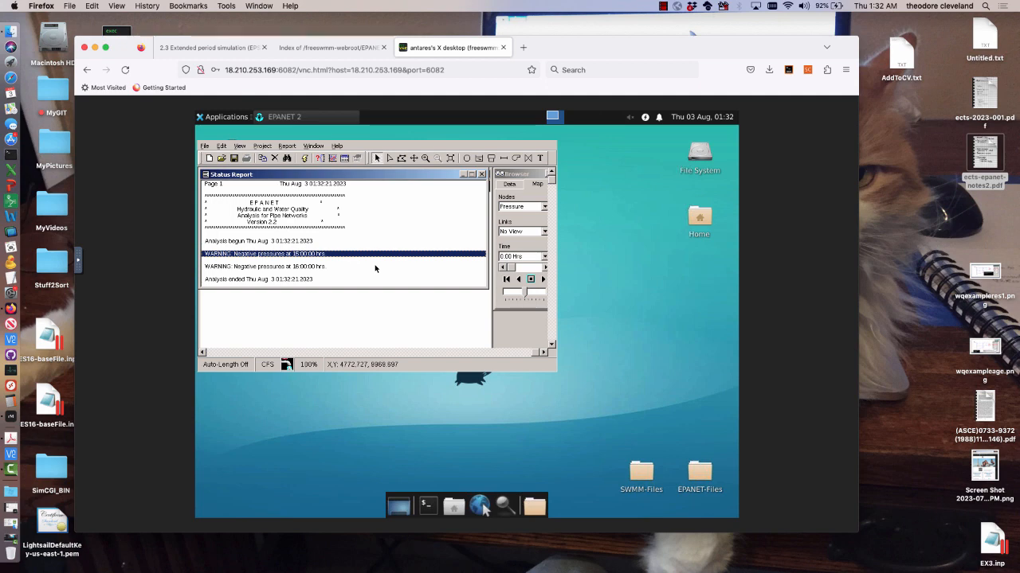
{"action": "left_click", "coordinate": [482, 174]}
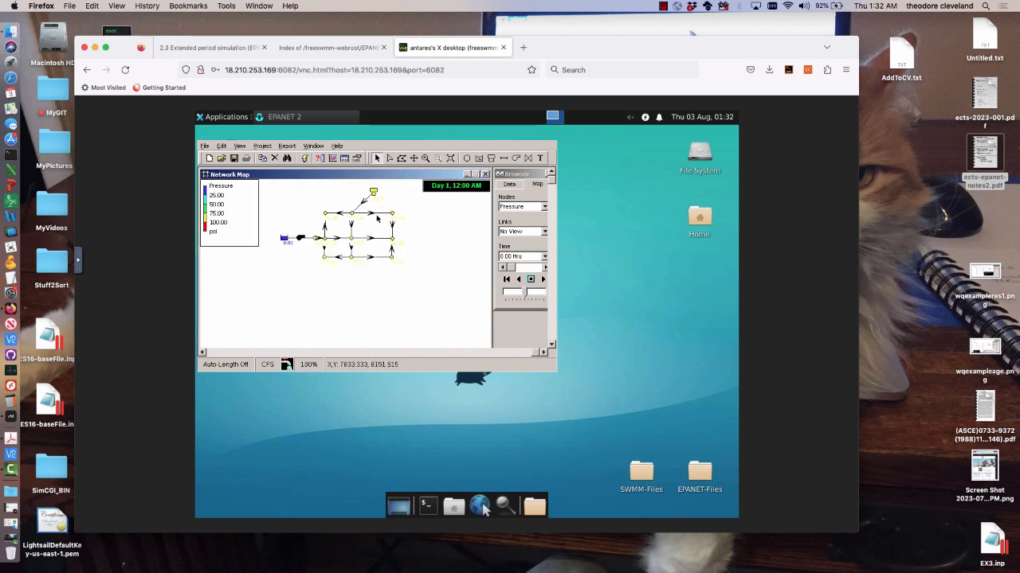
Set the diameter of pipe 2, between nodes 3 and 4, to 12.
{"action": "double_click", "coordinate": [373, 214]}
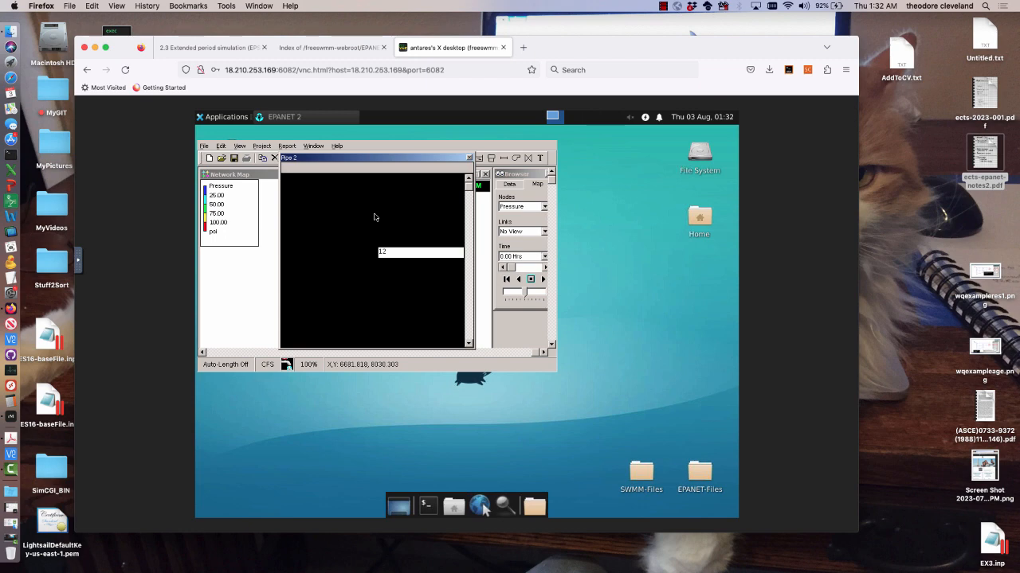
{"action": "left_click", "coordinate": [415, 251]}
{"action": "type", "text": "12"}
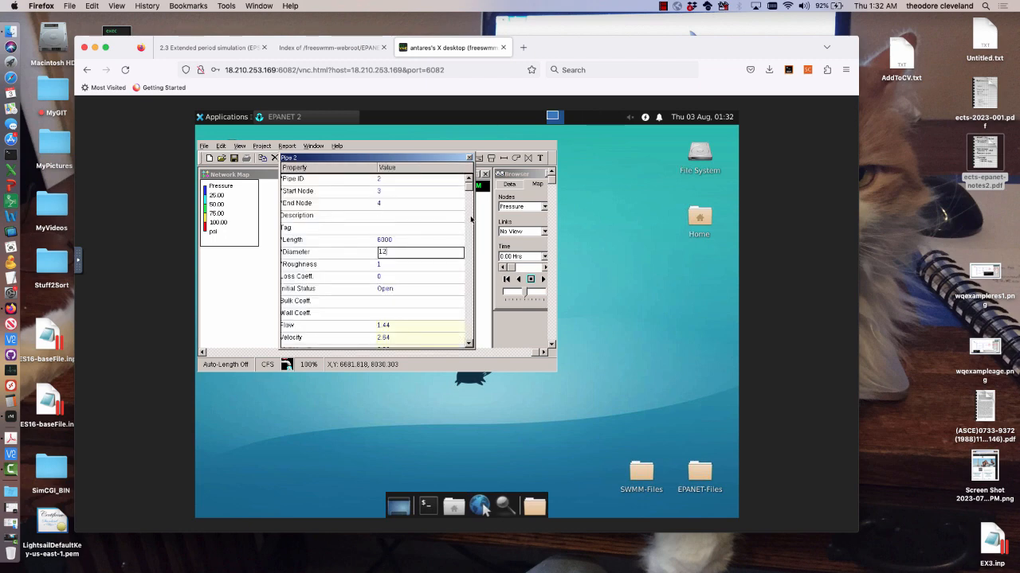
{"action": "left_click", "coordinate": [468, 157]}
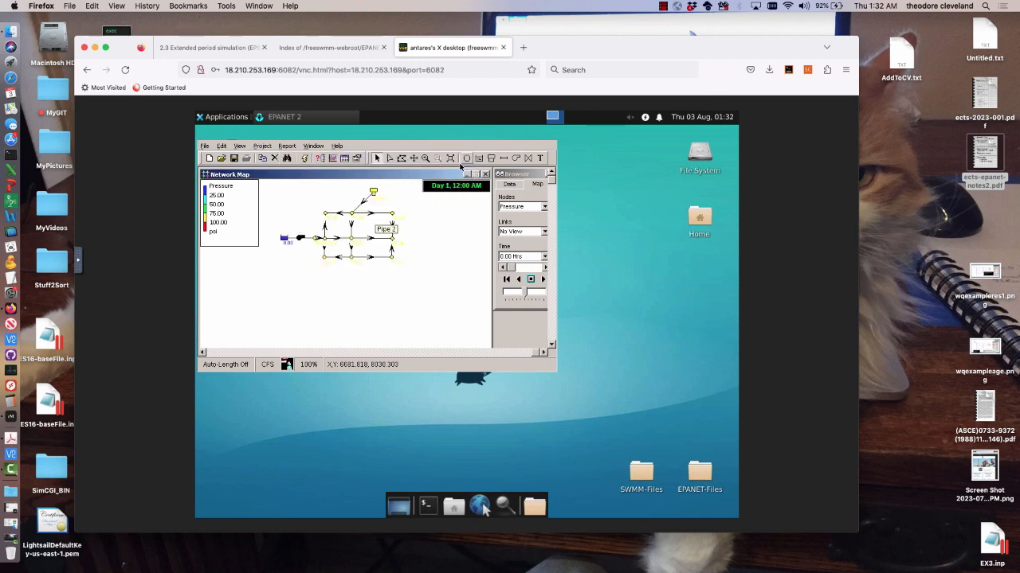
Check the properties of pipe 14, between nodes 10 and 11, and rerun the simulation with the enlarged pipe 2.
{"action": "double_click", "coordinate": [371, 257]}
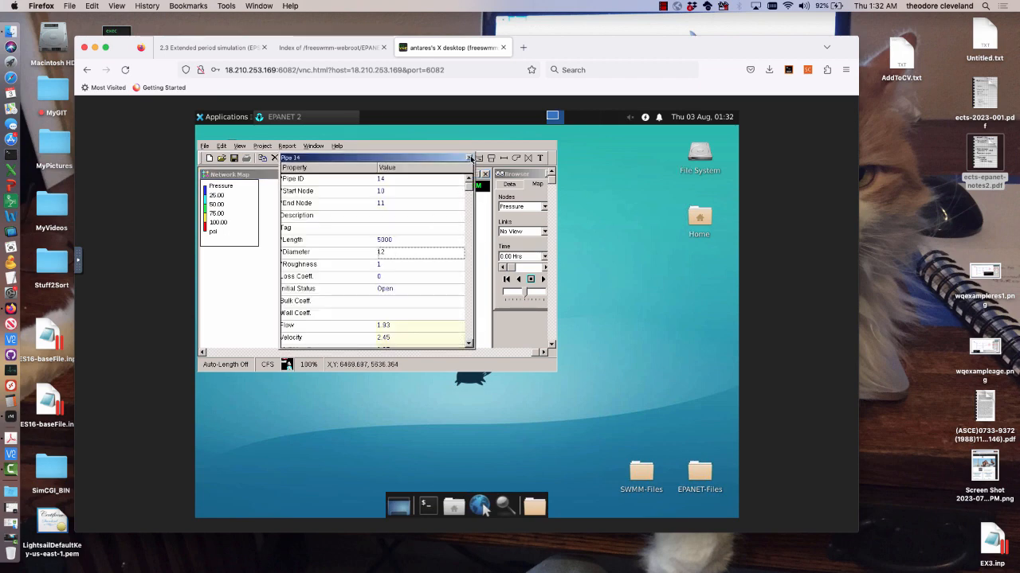
{"action": "left_click", "coordinate": [469, 158]}
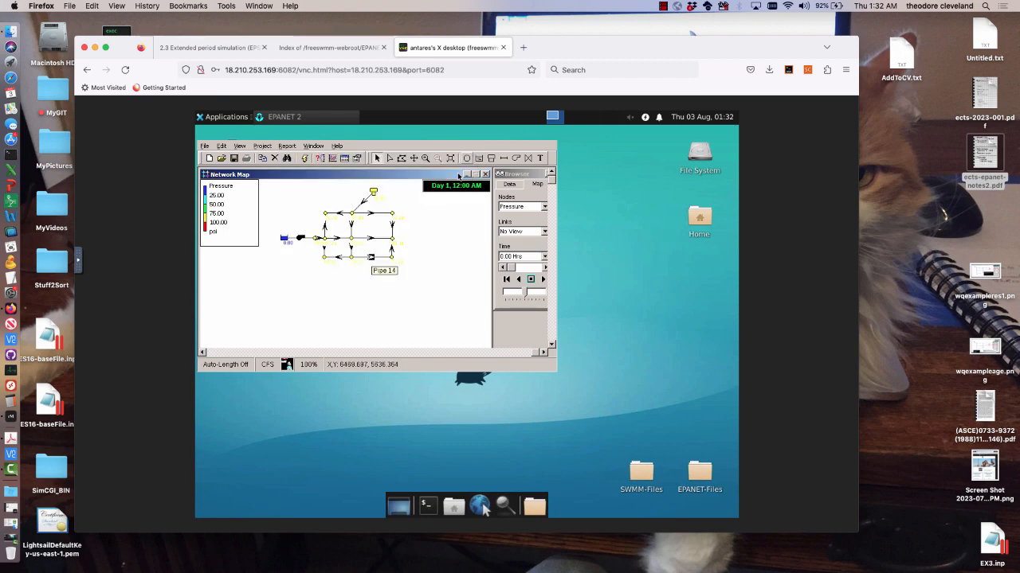
{"action": "left_click", "coordinate": [304, 158]}
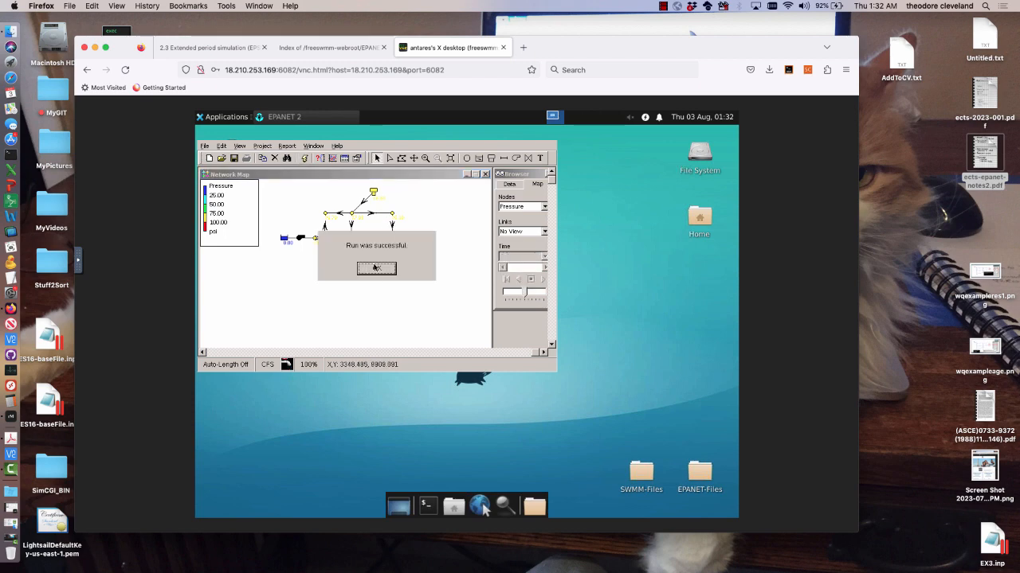
{"action": "left_click", "coordinate": [375, 268]}
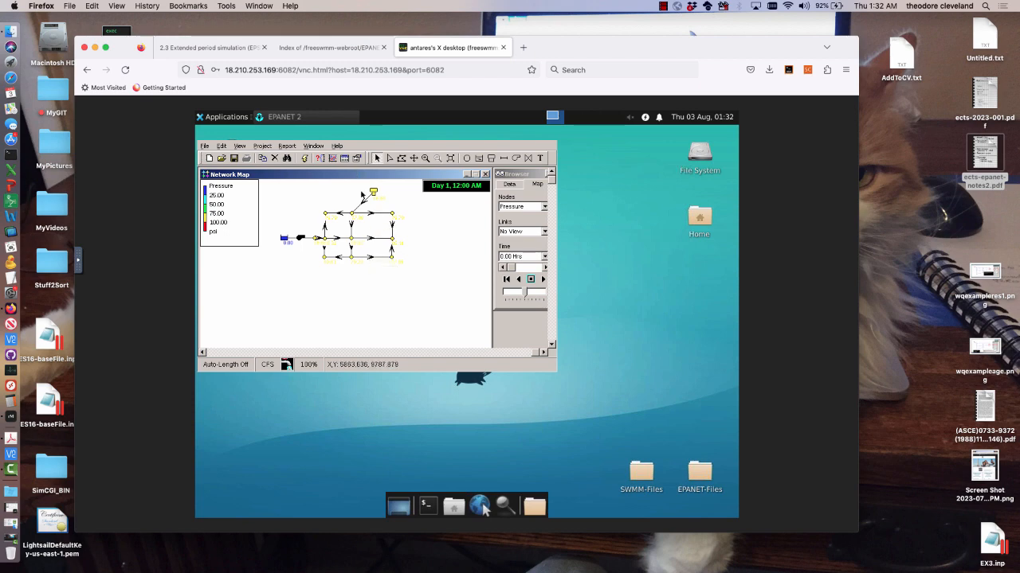
Advance the network map hour by hour from 0:00 to 18:00 to examine the pressures at the nodes and tank 9.
{"action": "left_click", "coordinate": [374, 192]}
{"action": "left_click", "coordinate": [545, 268]}
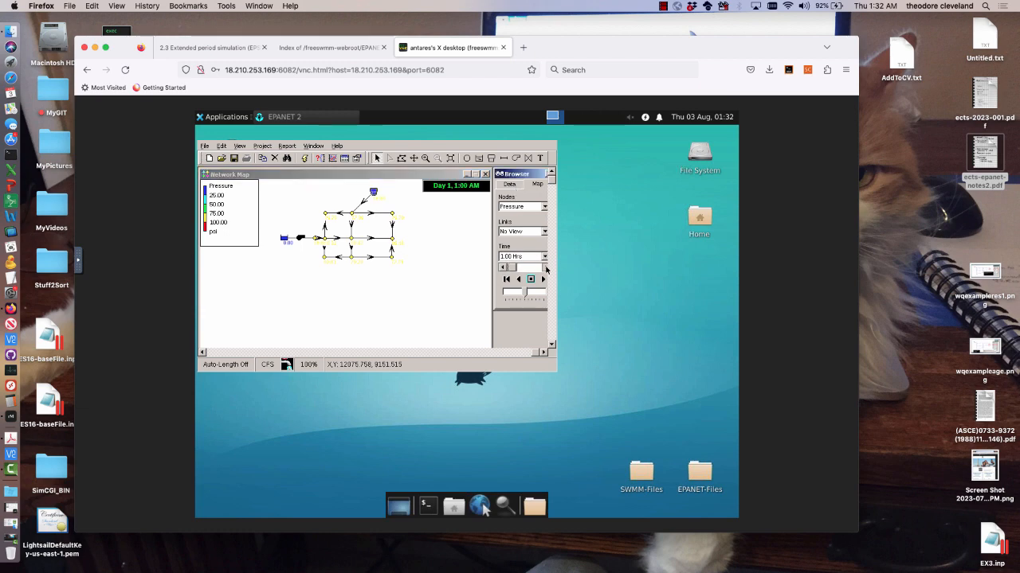
{"action": "left_click", "coordinate": [546, 269]}
{"action": "left_click", "coordinate": [546, 268]}
{"action": "left_click", "coordinate": [545, 268]}
{"action": "left_click", "coordinate": [546, 268]}
{"action": "left_click", "coordinate": [546, 268]}
{"action": "left_click", "coordinate": [545, 269]}
{"action": "left_click", "coordinate": [546, 268]}
{"action": "left_click", "coordinate": [545, 268]}
{"action": "left_click", "coordinate": [546, 268]}
{"action": "left_click", "coordinate": [545, 269]}
{"action": "left_click", "coordinate": [546, 269]}
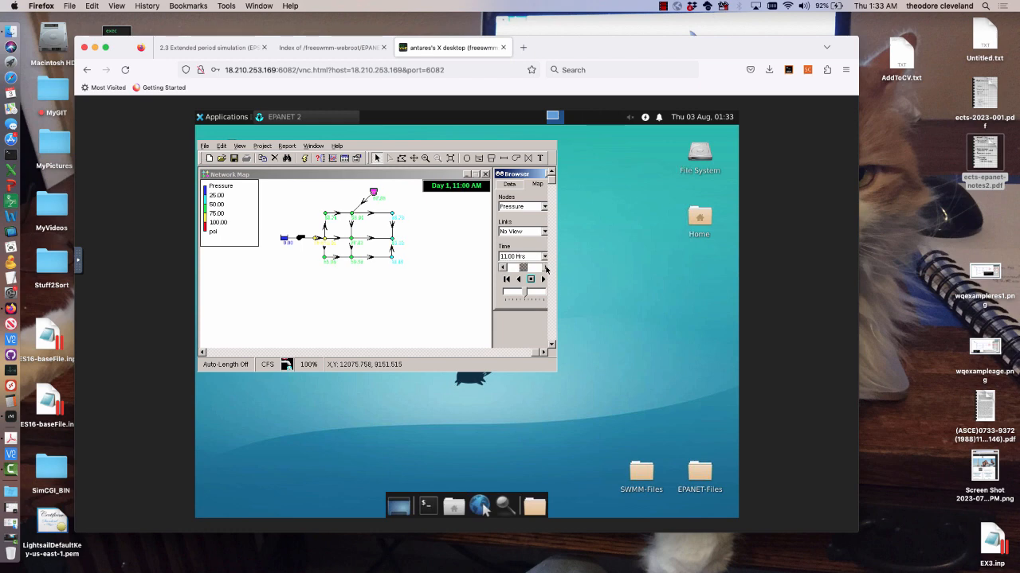
{"action": "left_click", "coordinate": [546, 269]}
{"action": "left_click", "coordinate": [546, 269]}
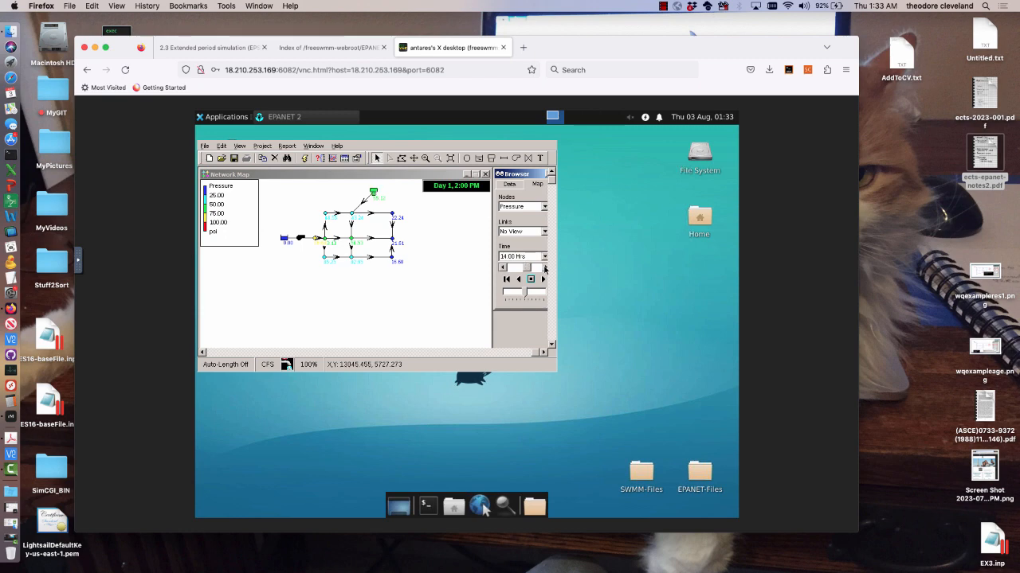
{"action": "left_click", "coordinate": [546, 268]}
{"action": "left_click", "coordinate": [546, 268]}
{"action": "left_click", "coordinate": [545, 269]}
{"action": "left_click", "coordinate": [546, 269]}
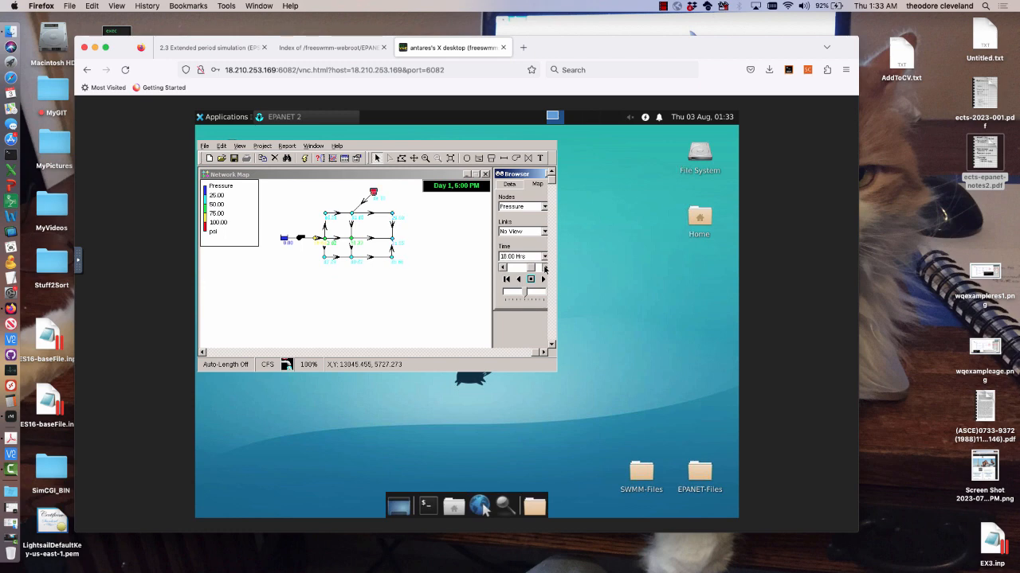
Plot a time series of head for tank 9, examine how it changes over the day, and close the plot.
{"action": "left_click", "coordinate": [305, 173]}
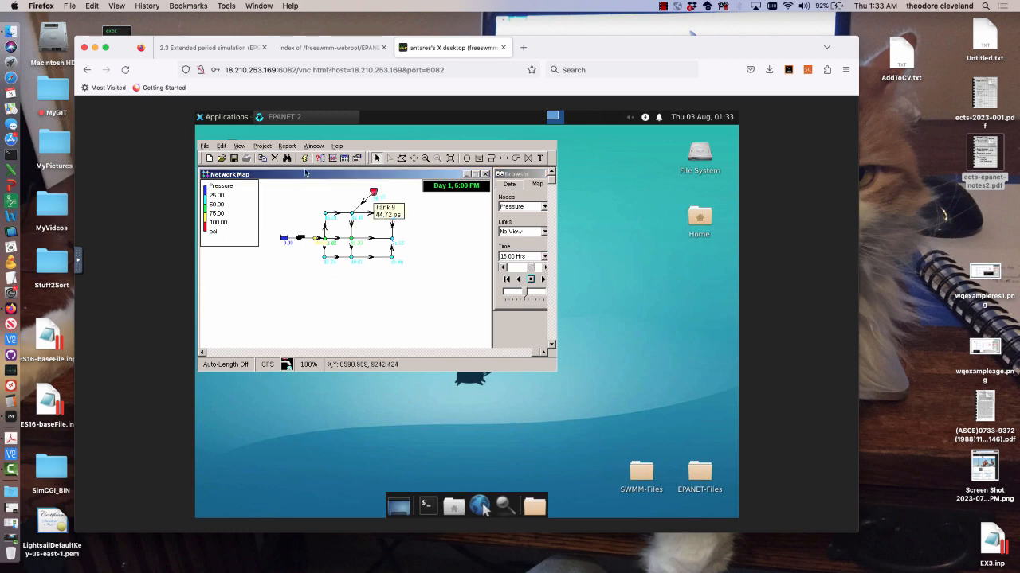
{"action": "left_click", "coordinate": [332, 158]}
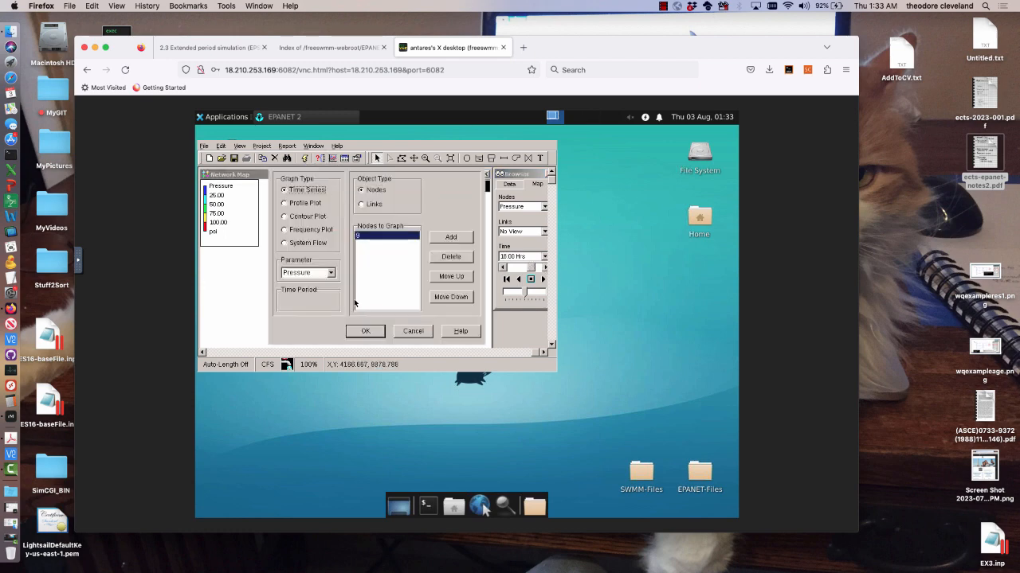
{"action": "left_click", "coordinate": [329, 273]}
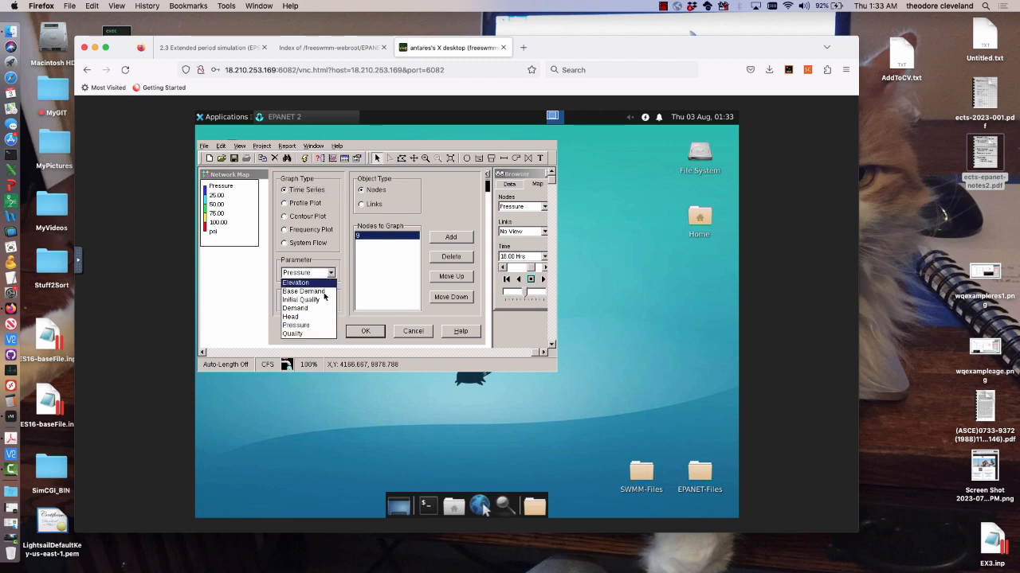
{"action": "left_click", "coordinate": [319, 316]}
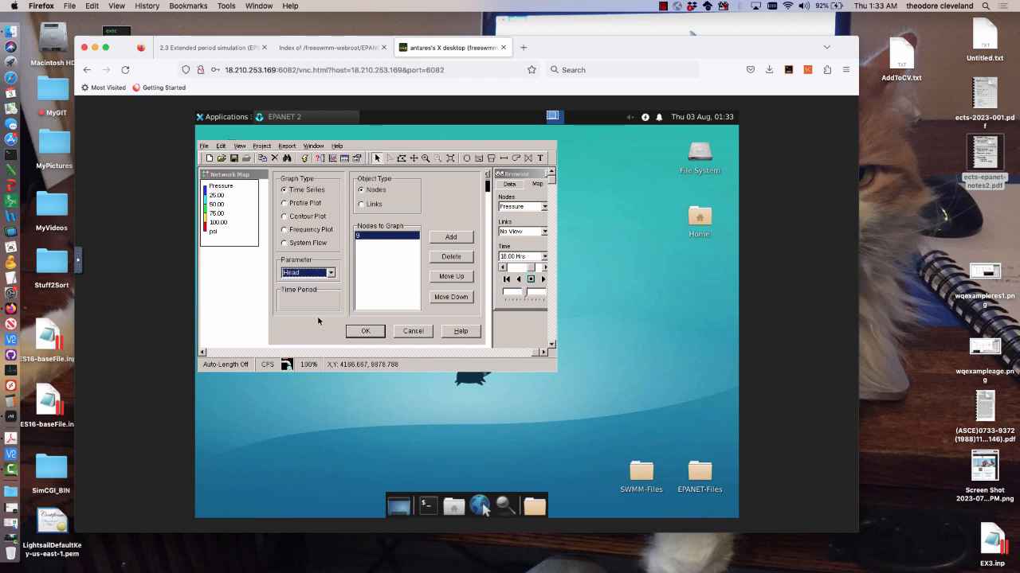
{"action": "left_click", "coordinate": [362, 332]}
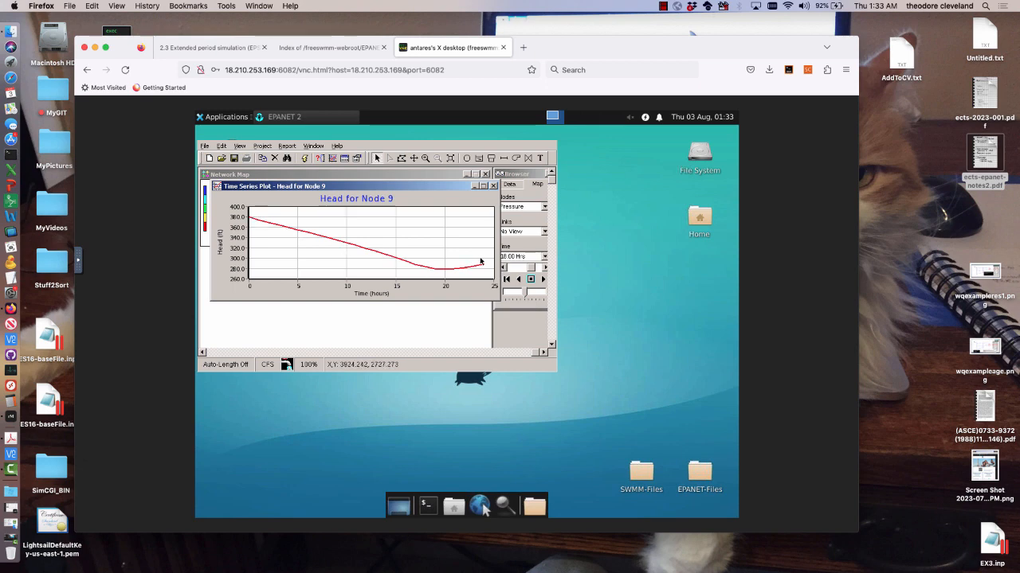
{"action": "left_click", "coordinate": [494, 186]}
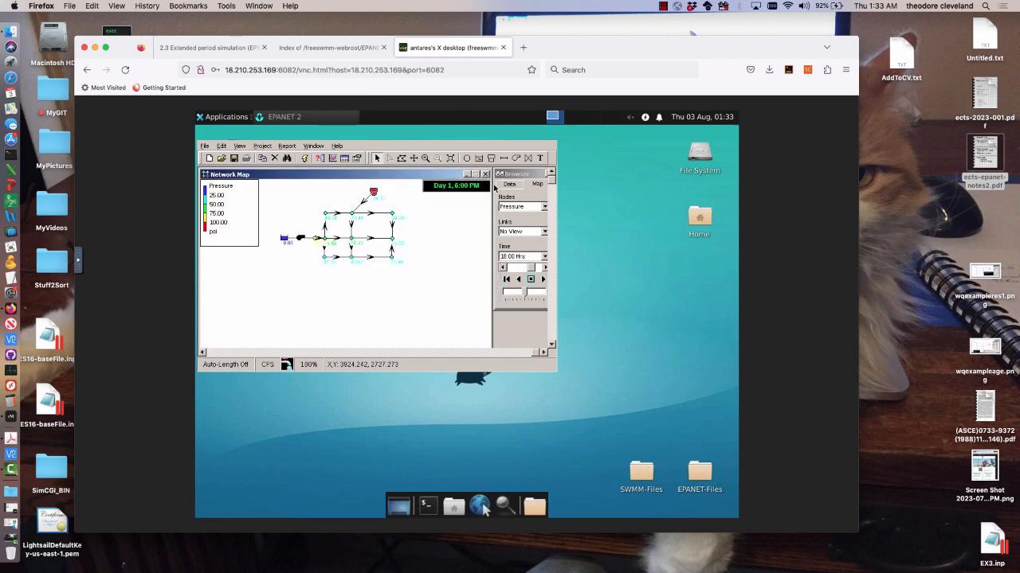
Set the total duration in the simulation's time options to 48 hours.
{"action": "left_click", "coordinate": [509, 184]}
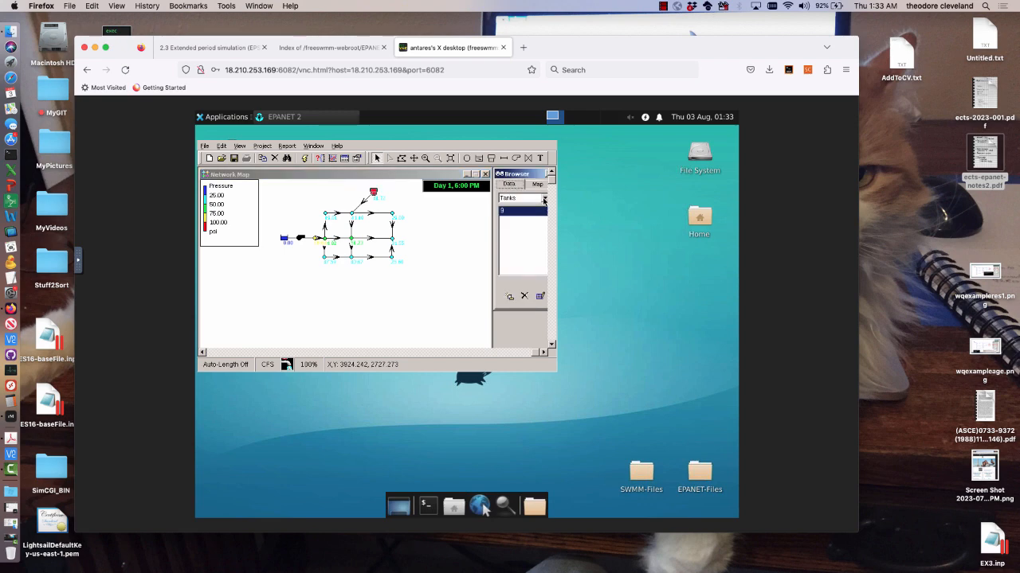
{"action": "left_click", "coordinate": [544, 199]}
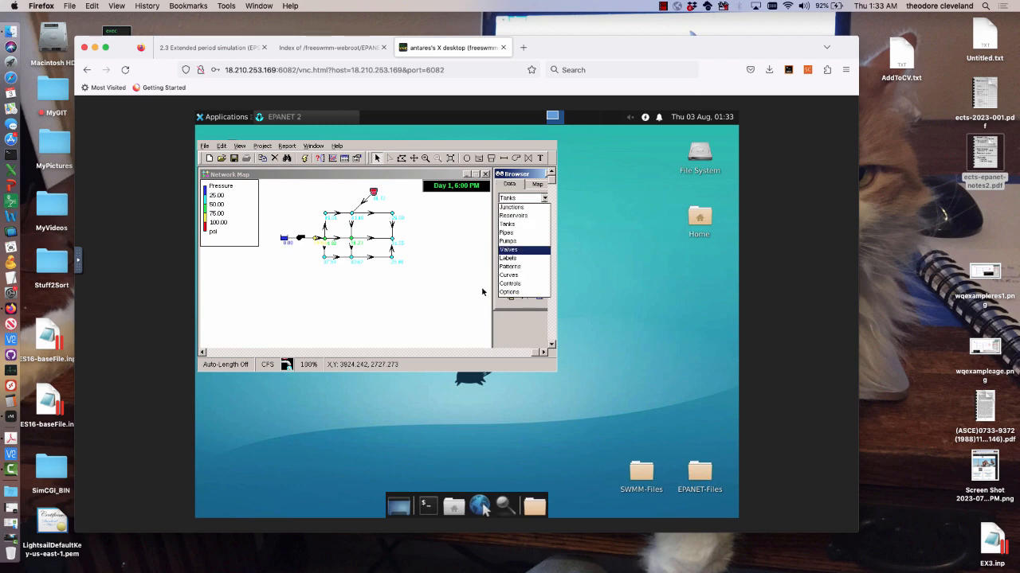
{"action": "left_click", "coordinate": [509, 292]}
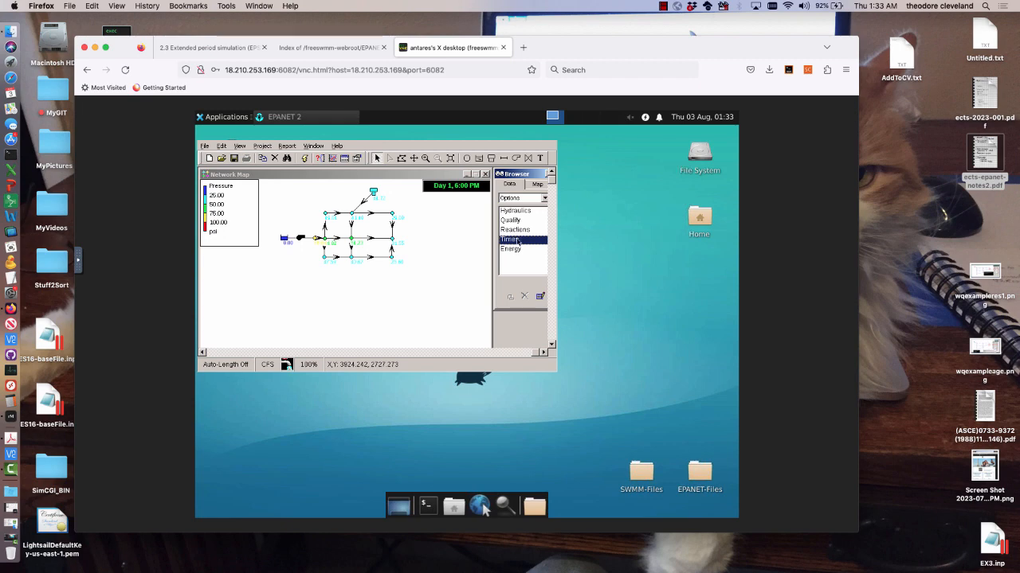
{"action": "double_click", "coordinate": [518, 242]}
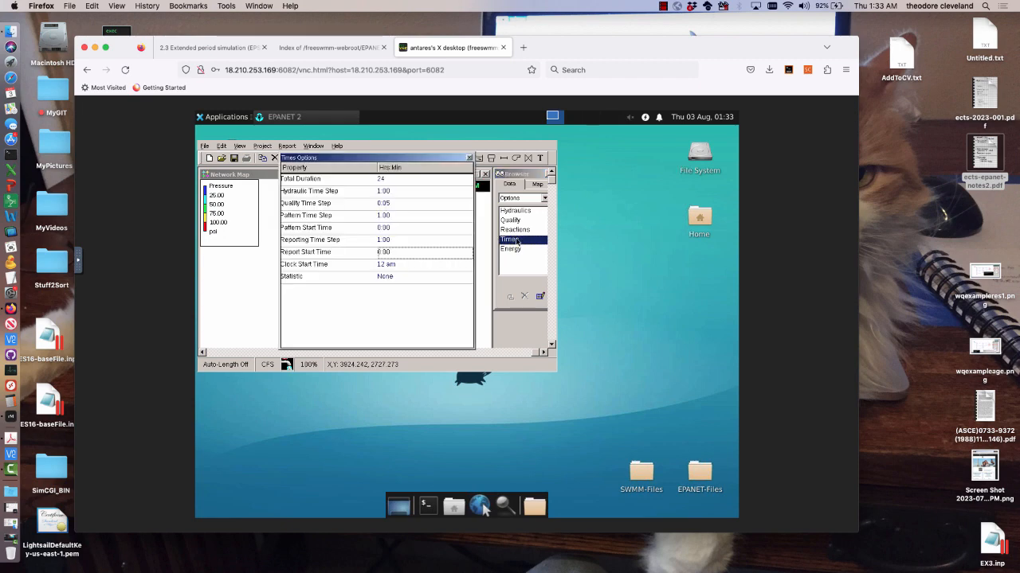
{"action": "left_click", "coordinate": [390, 180]}
{"action": "type", "text": "4"}
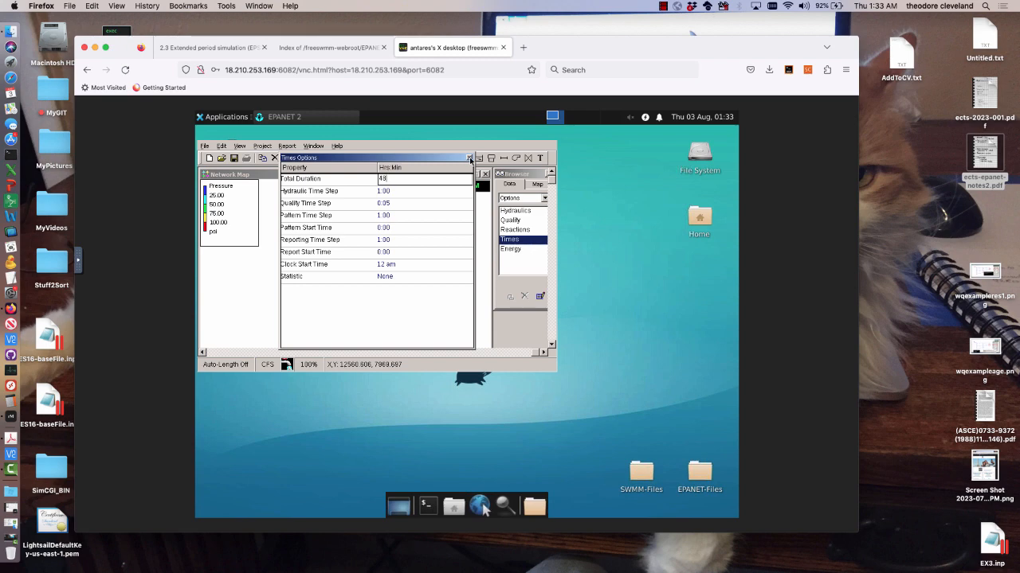
{"action": "left_click", "coordinate": [469, 158]}
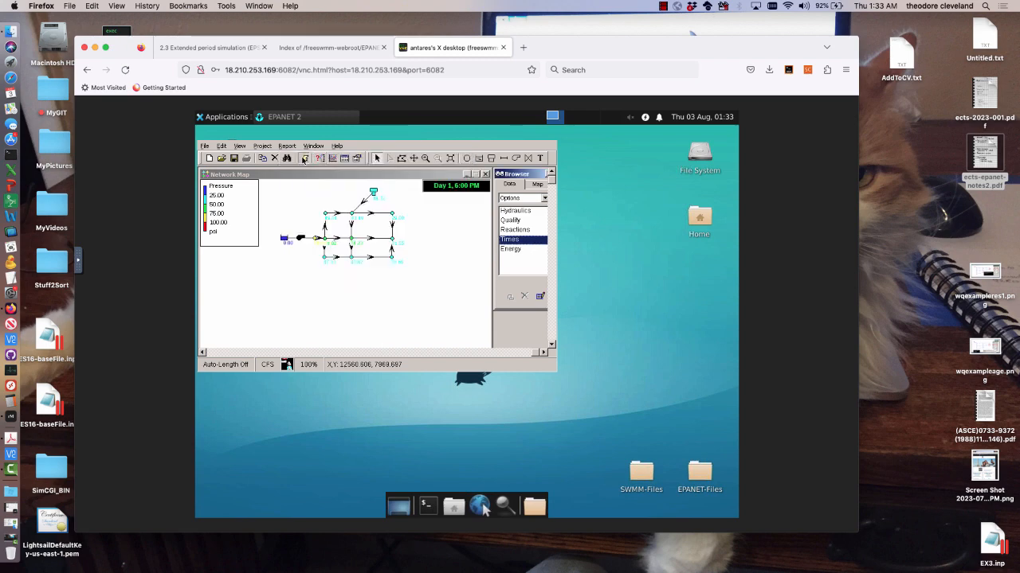
Rerun the simulation over the extended duration and check the status report for pressure warnings before closing it.
{"action": "left_click", "coordinate": [304, 157]}
{"action": "left_click", "coordinate": [375, 269]}
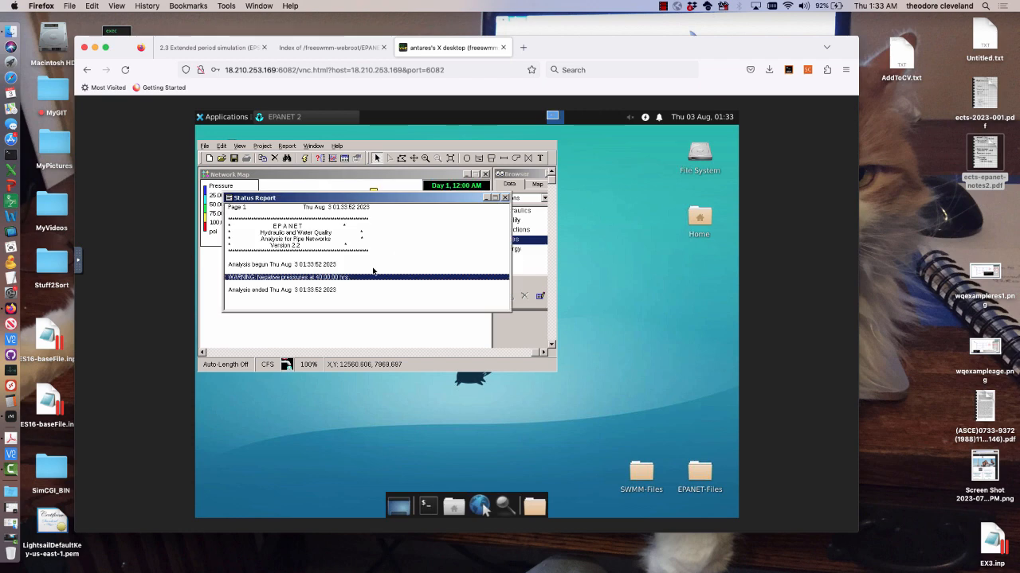
{"action": "left_click", "coordinate": [504, 198]}
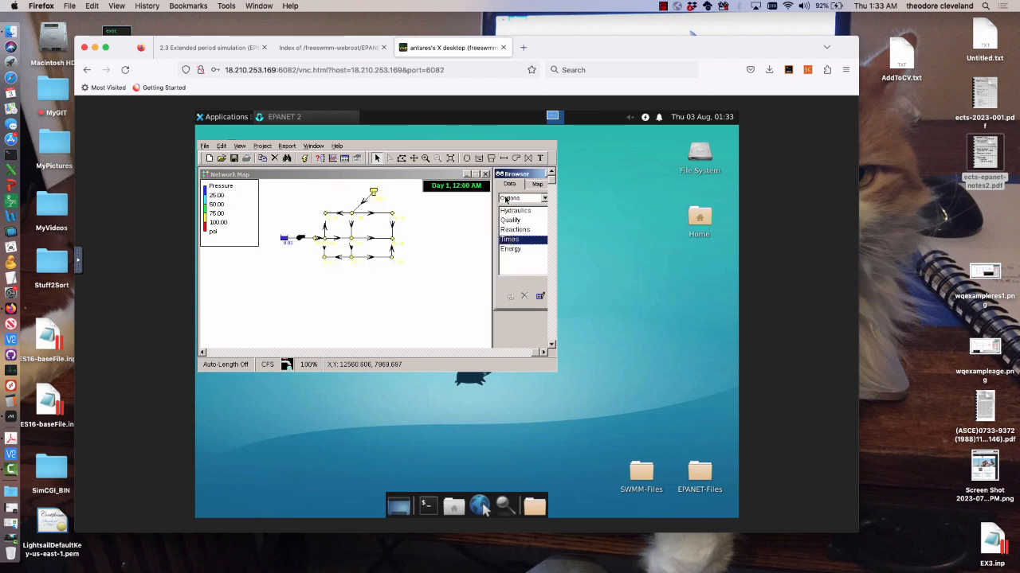
Plot a time series of flow for pump 15, examine the curve, and close the plot.
{"action": "left_click", "coordinate": [374, 192]}
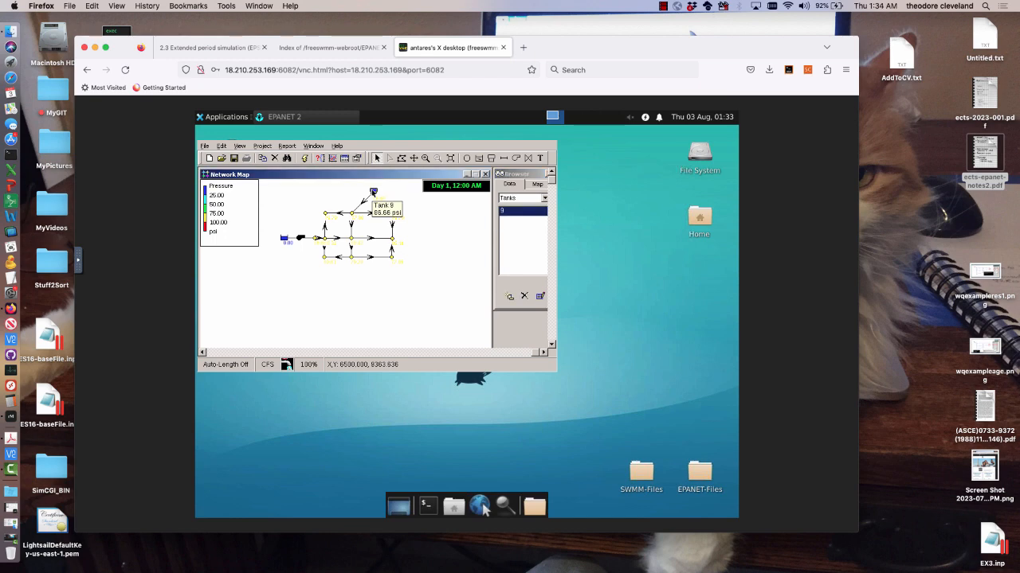
{"action": "left_click", "coordinate": [299, 238]}
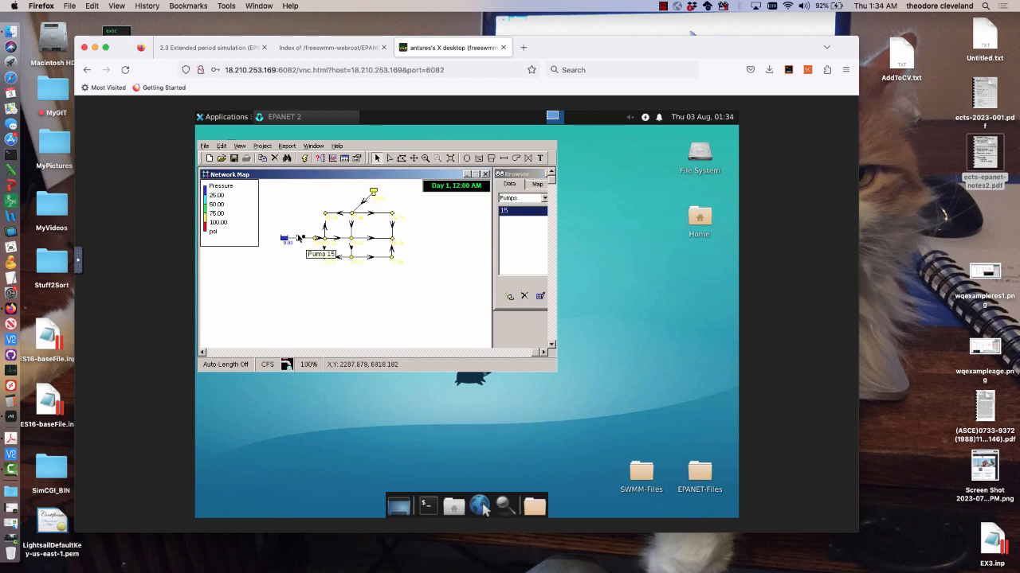
{"action": "left_click", "coordinate": [334, 158]}
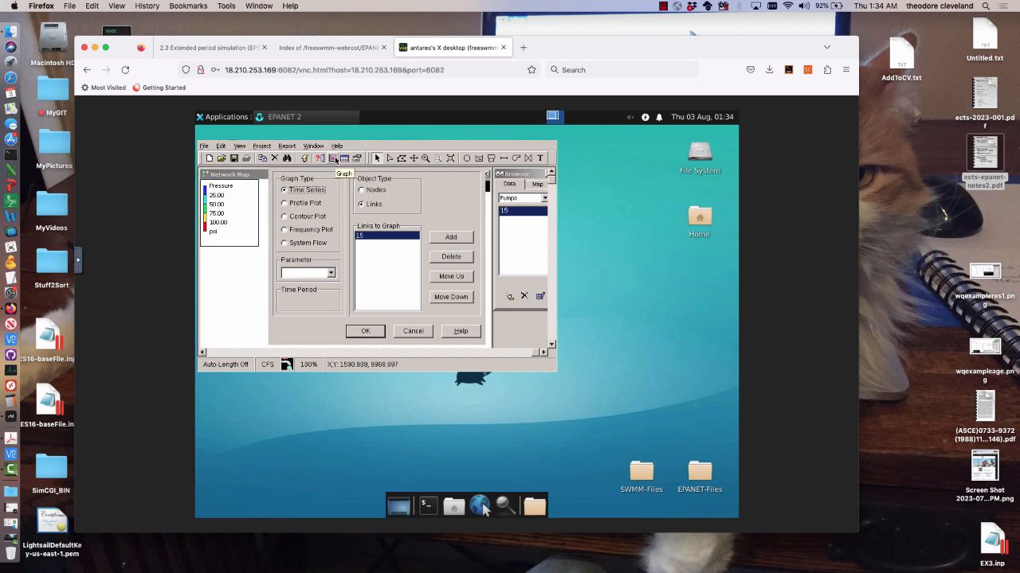
{"action": "left_click", "coordinate": [331, 273]}
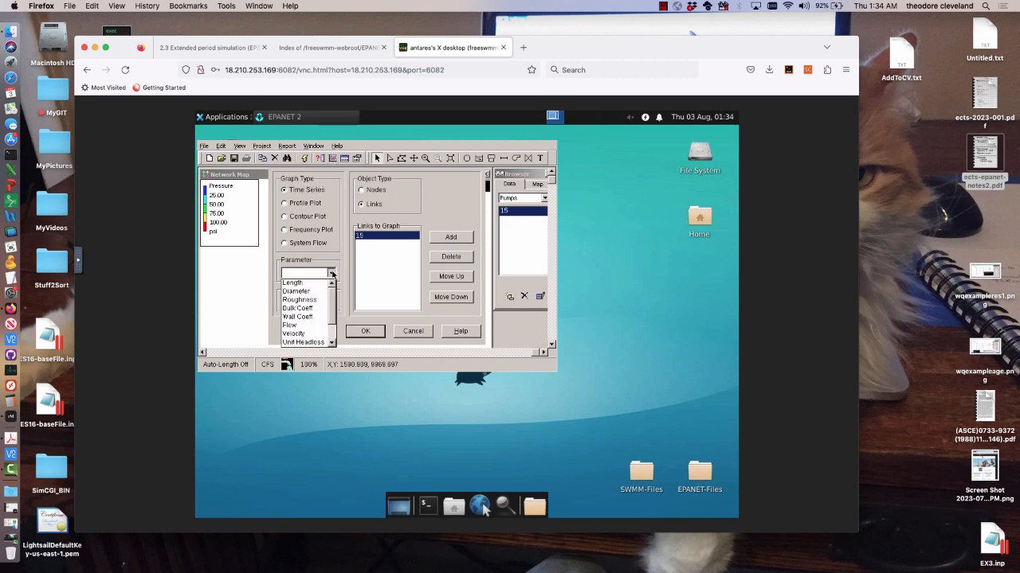
{"action": "left_click", "coordinate": [310, 326]}
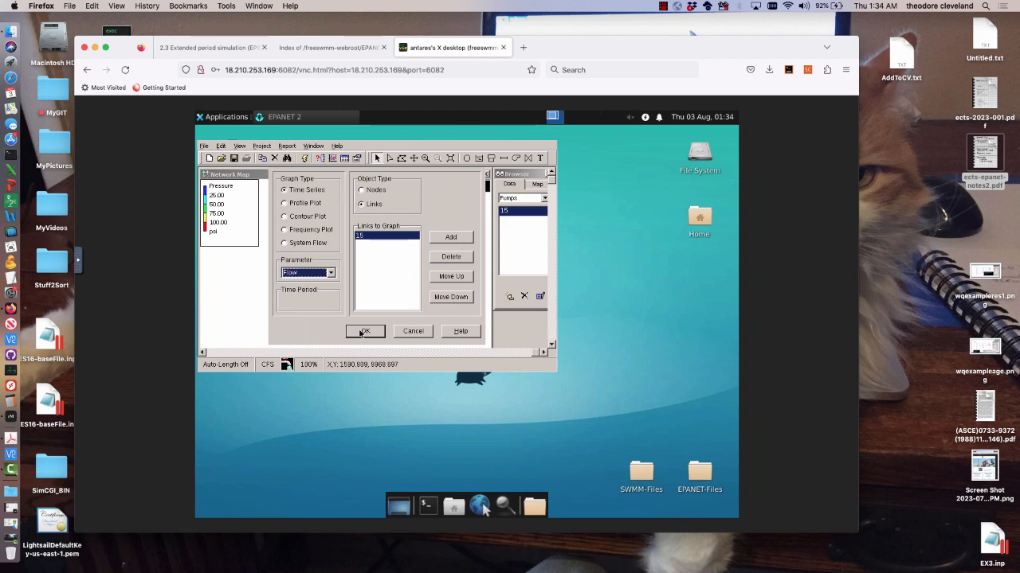
{"action": "left_click", "coordinate": [360, 333]}
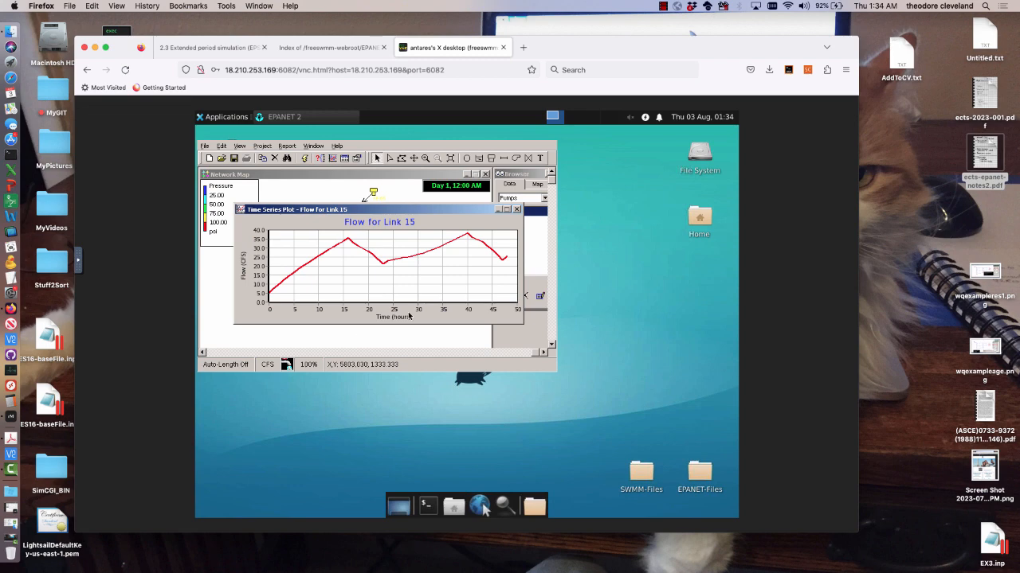
{"action": "left_click", "coordinate": [516, 210]}
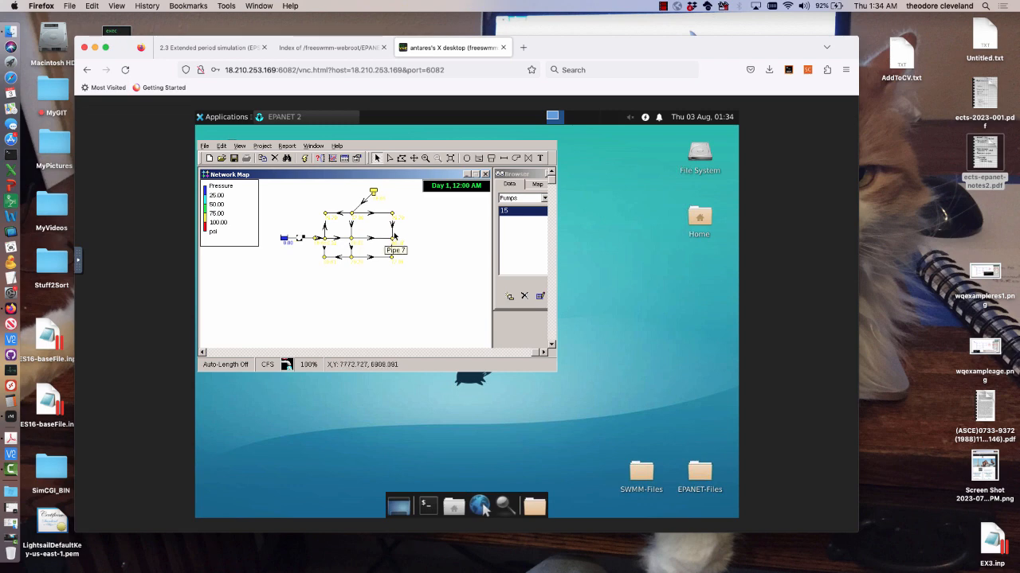
Plot a time series of head for tank 9 over the 48-hour run, examine the curve, and close the plot.
{"action": "left_click", "coordinate": [373, 193]}
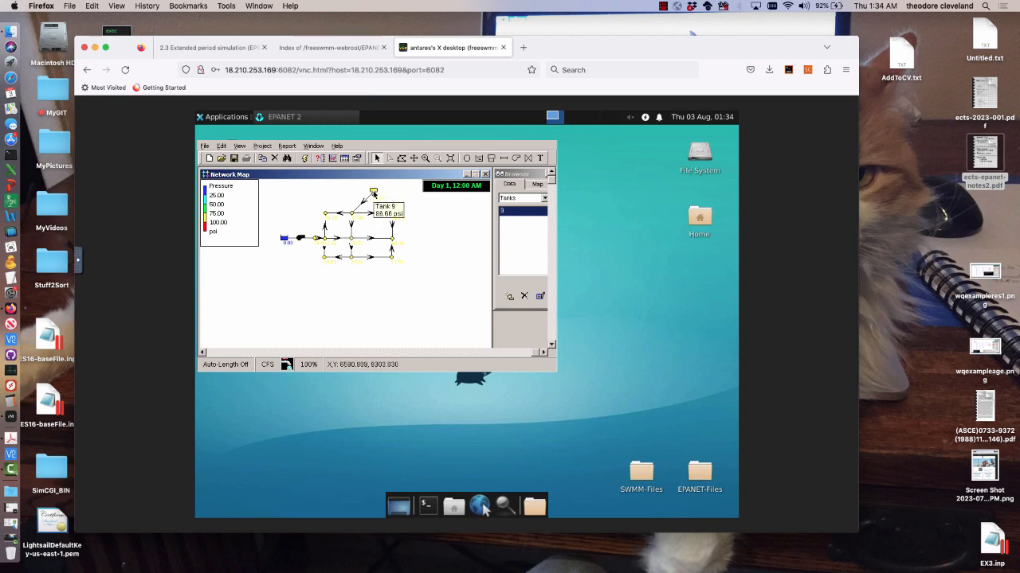
{"action": "left_click", "coordinate": [331, 158]}
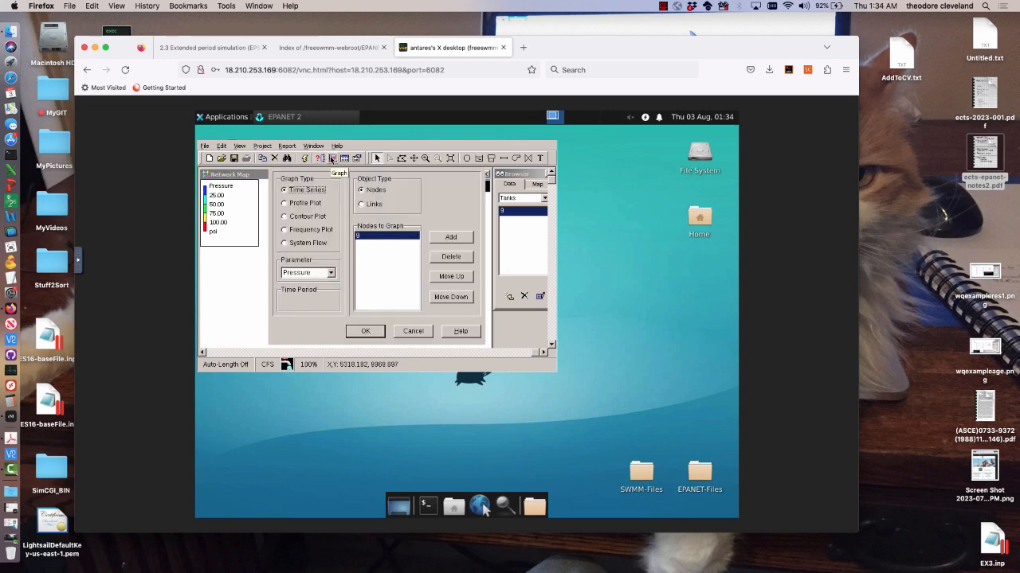
{"action": "left_click", "coordinate": [330, 274]}
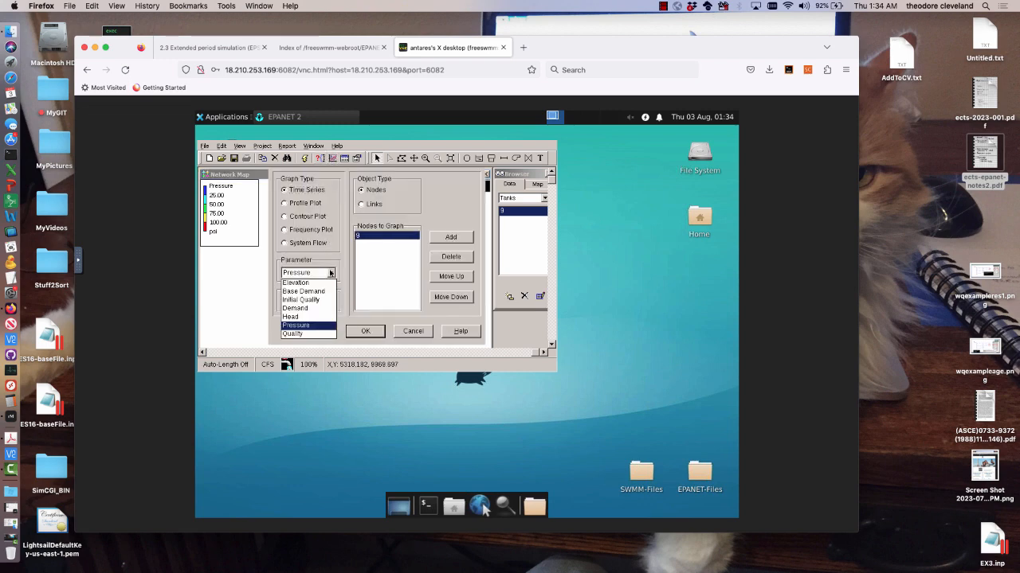
{"action": "left_click", "coordinate": [302, 320]}
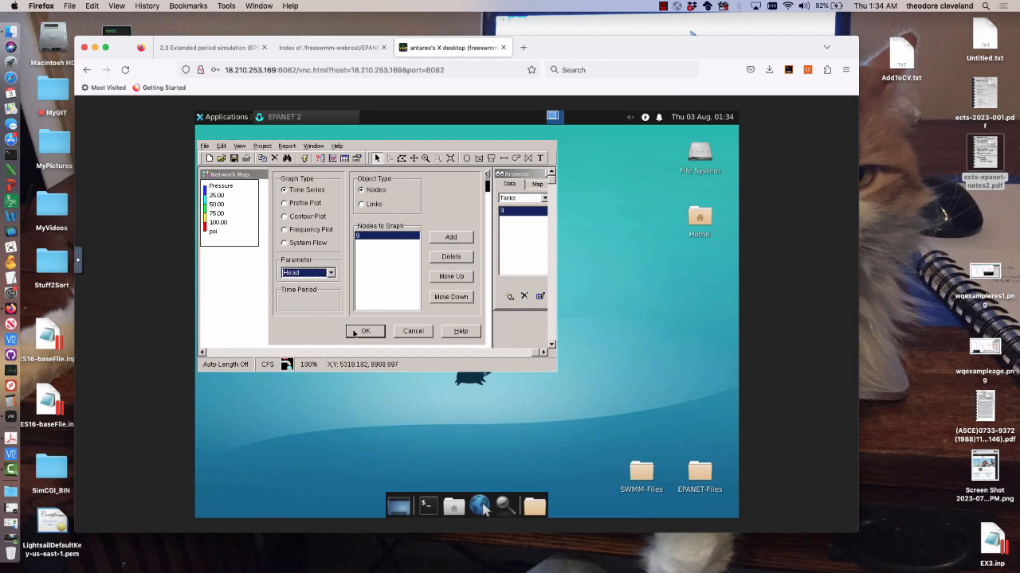
{"action": "left_click", "coordinate": [354, 333]}
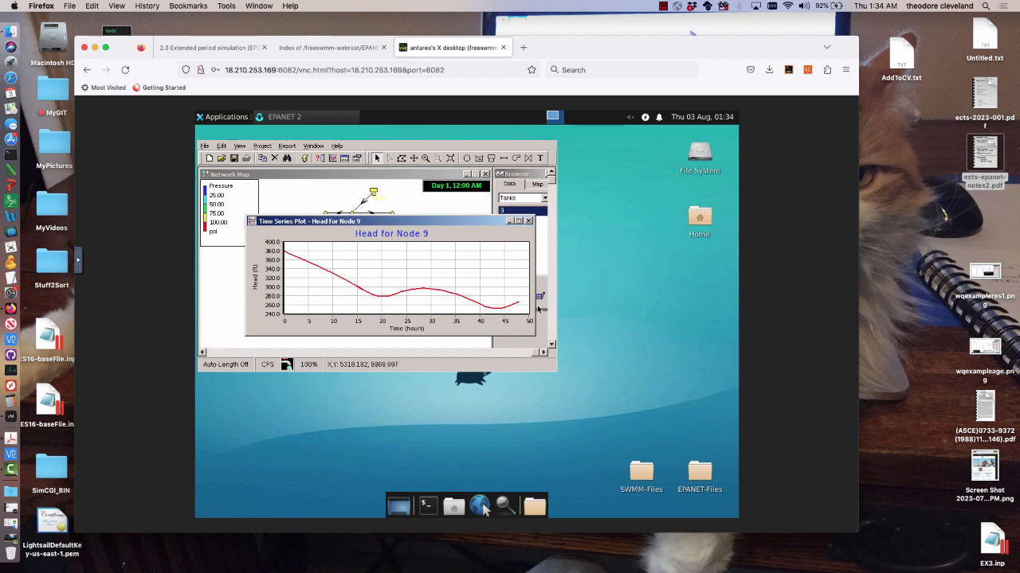
{"action": "left_click", "coordinate": [528, 221]}
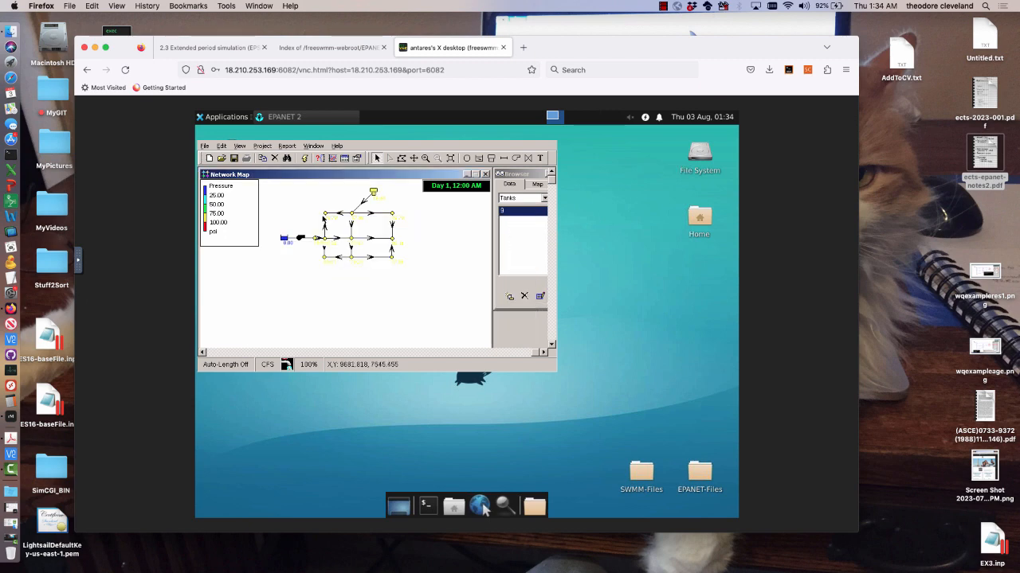
Set the speed of pump 15 to 1.5 and rerun the simulation.
{"action": "double_click", "coordinate": [300, 239]}
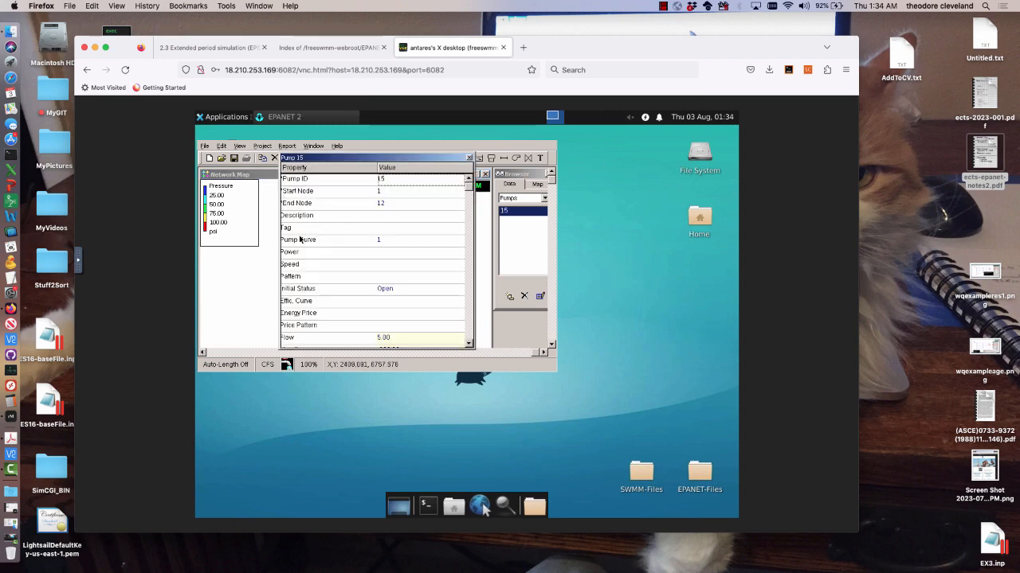
{"action": "left_click", "coordinate": [391, 265]}
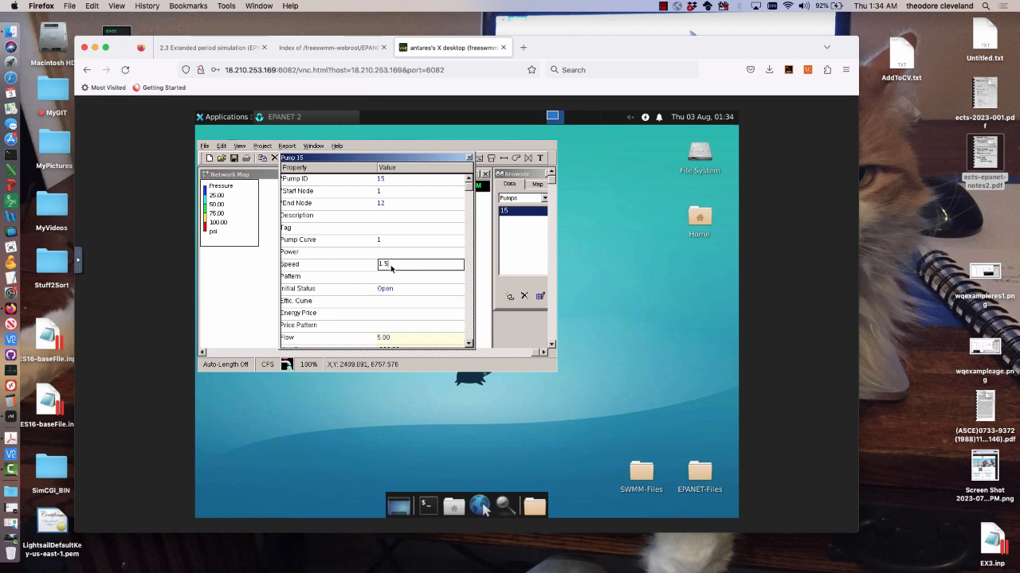
{"action": "left_click", "coordinate": [256, 301]}
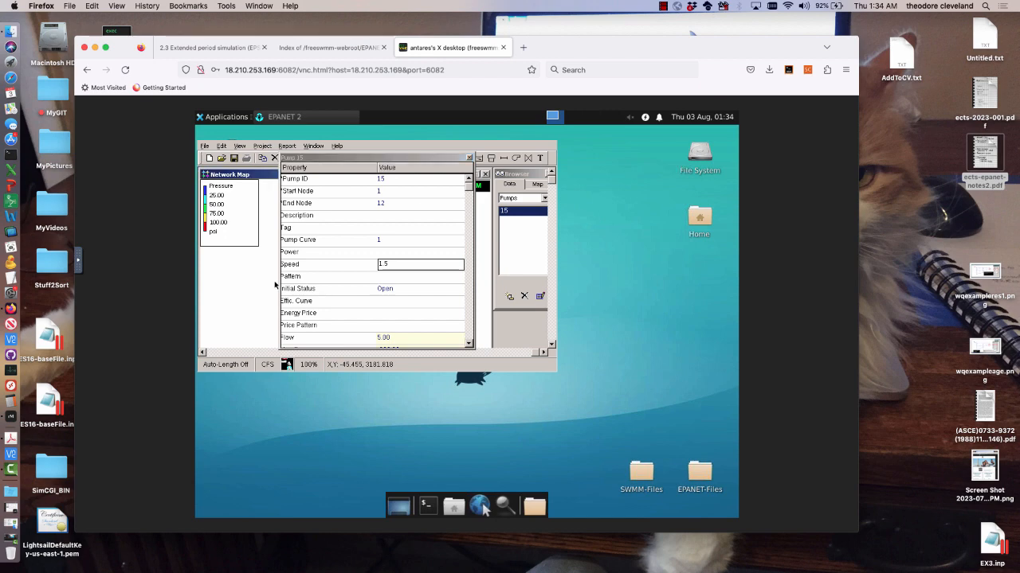
{"action": "left_click", "coordinate": [470, 158]}
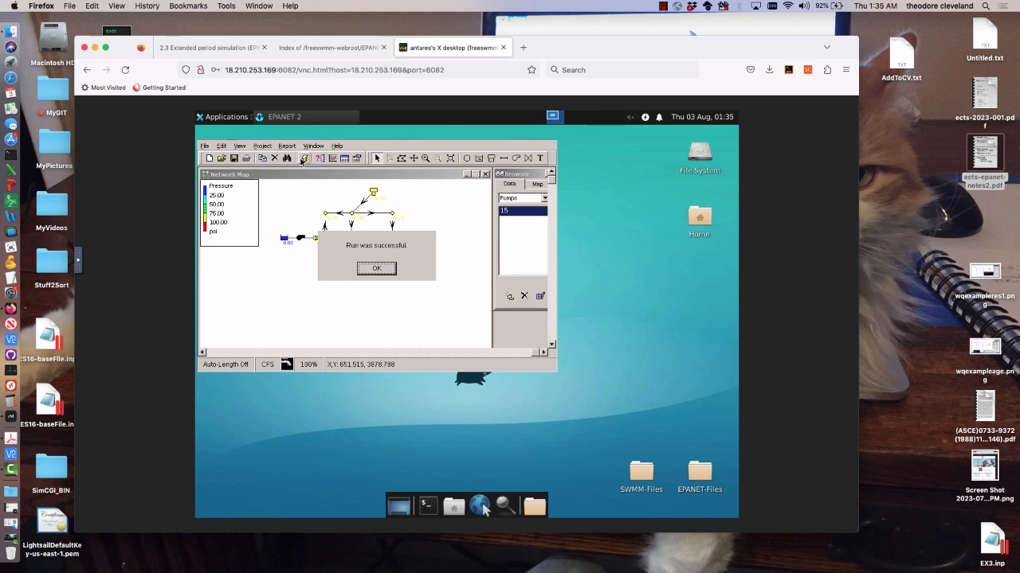
{"action": "left_click", "coordinate": [377, 269]}
Plot tank 9's head time series for the run at pump speed 1.5, examine it, and close the plot.
{"action": "left_click", "coordinate": [373, 192]}
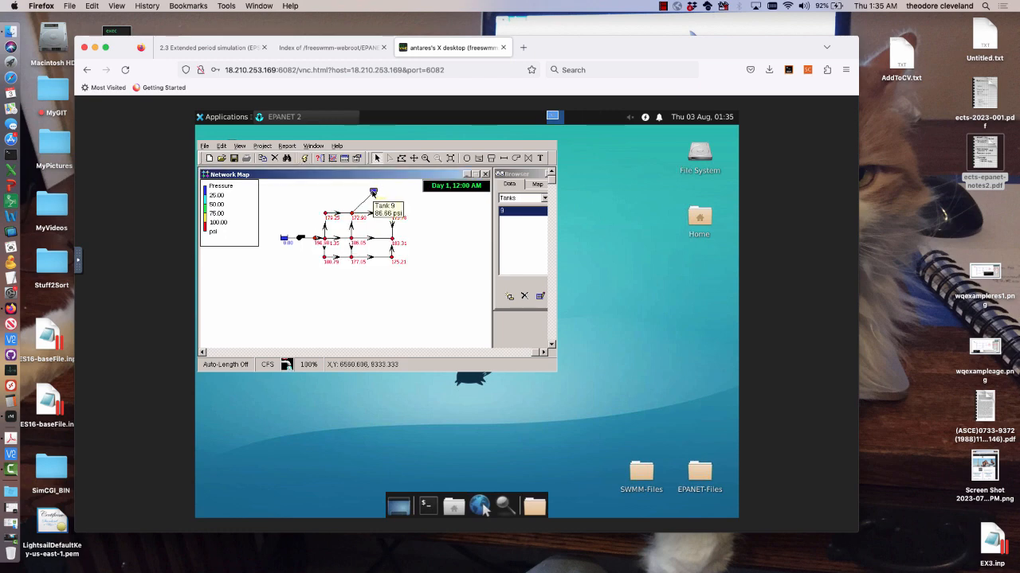
{"action": "left_click", "coordinate": [332, 158]}
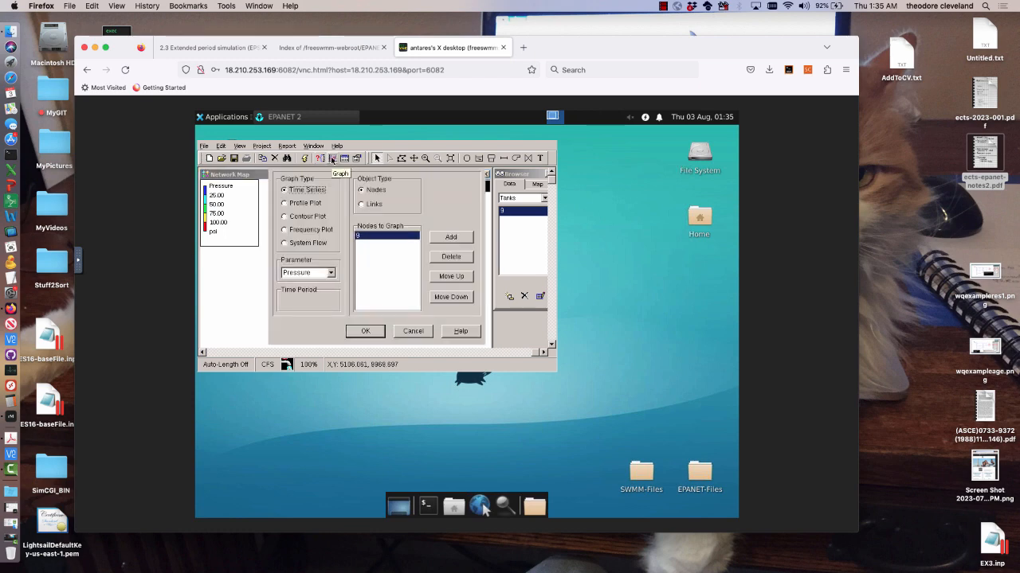
{"action": "left_click", "coordinate": [331, 272]}
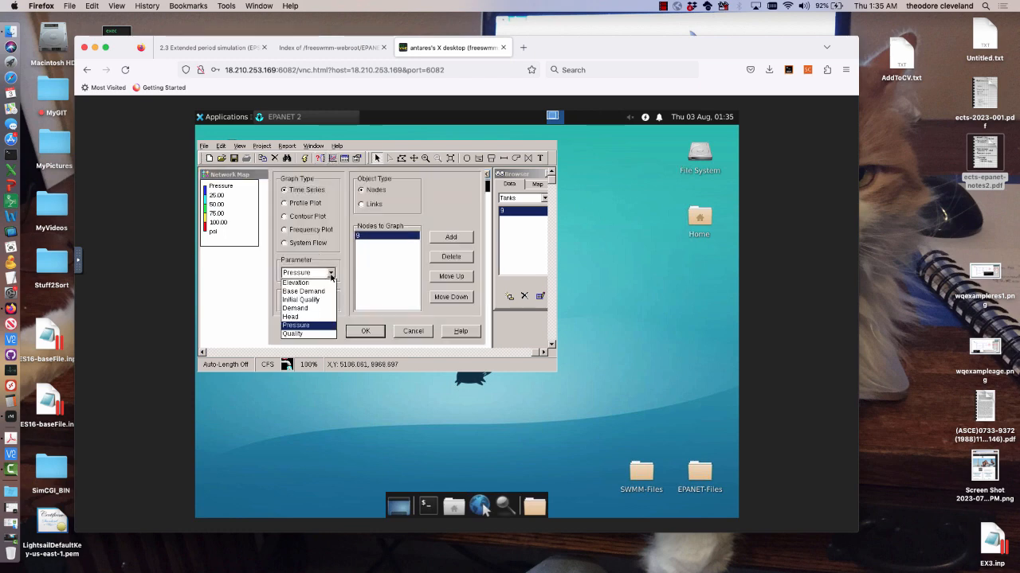
{"action": "left_click", "coordinate": [310, 321]}
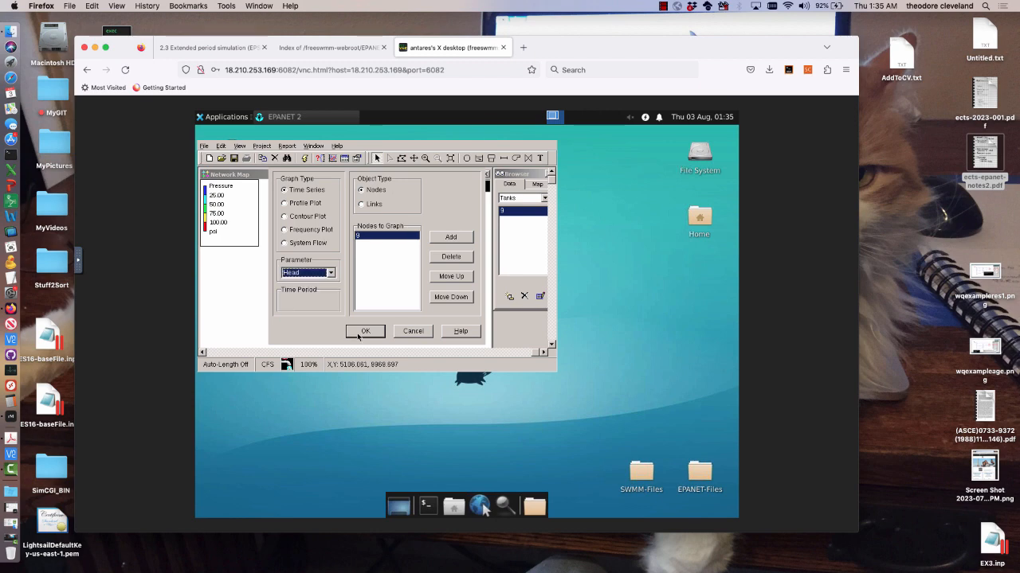
{"action": "left_click", "coordinate": [357, 335]}
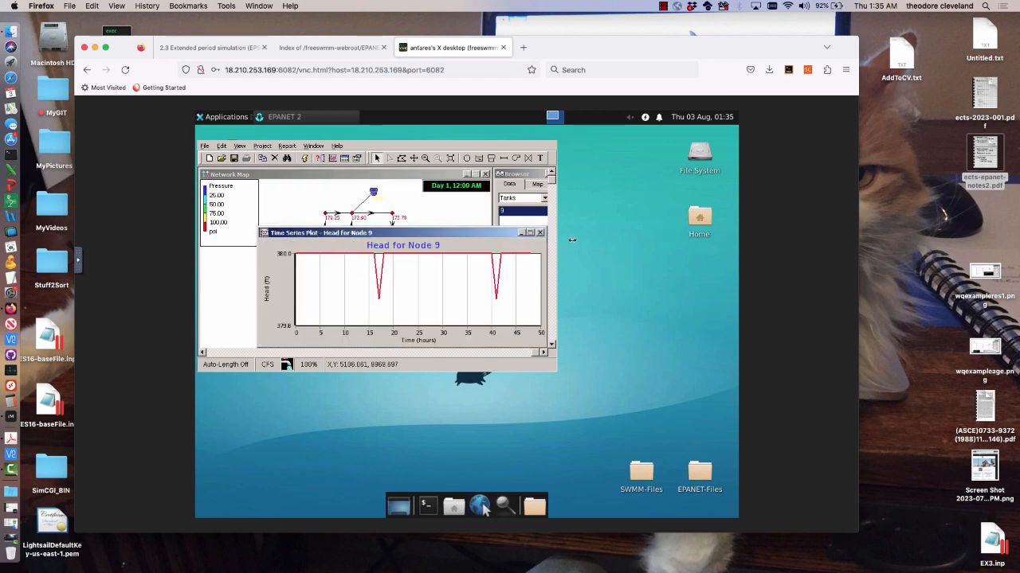
{"action": "left_click", "coordinate": [541, 234]}
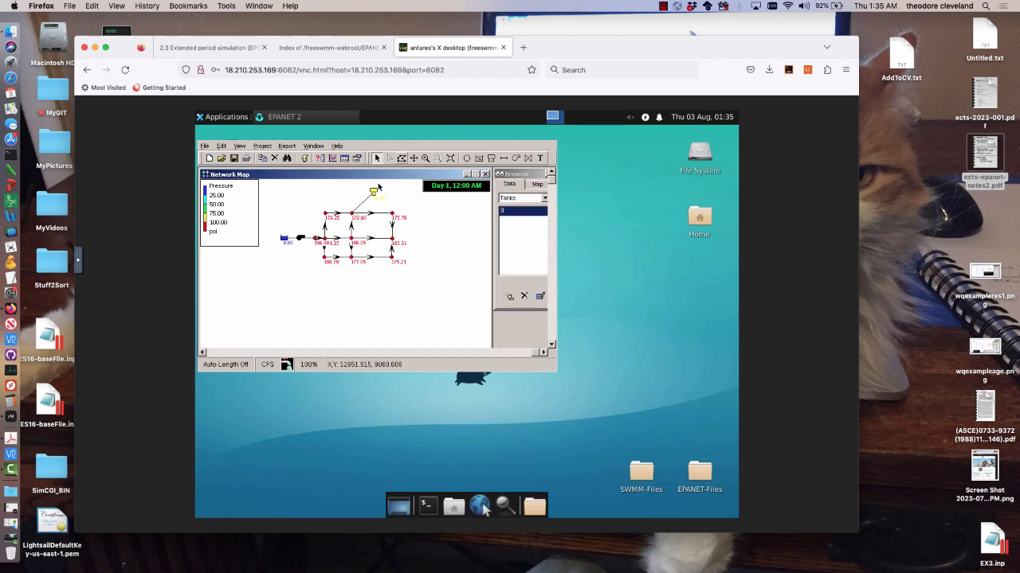
Replot the head time series for tank 9 to recheck when the tank level drops, and close the plot.
{"action": "left_click", "coordinate": [332, 158]}
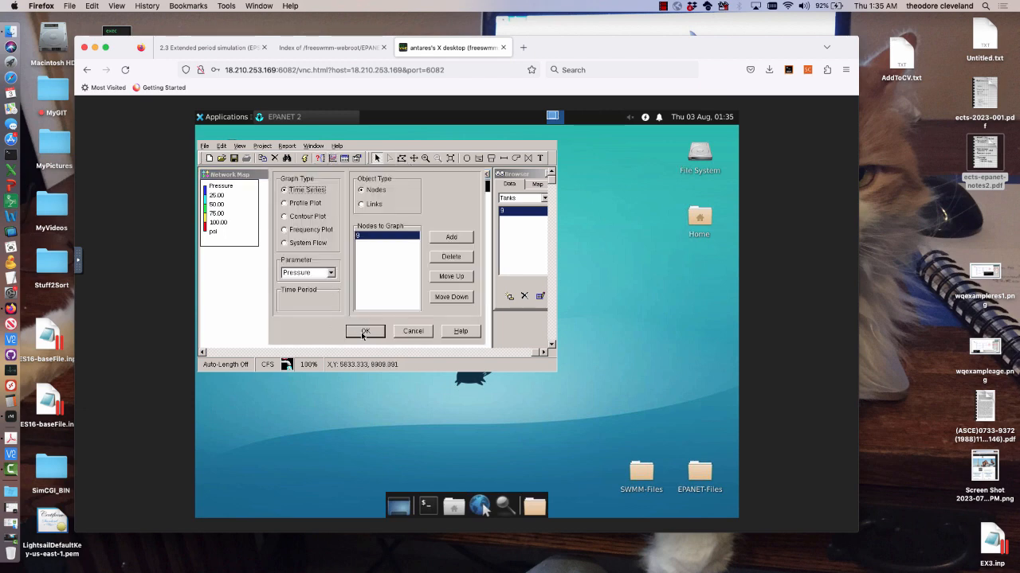
{"action": "left_click", "coordinate": [330, 272]}
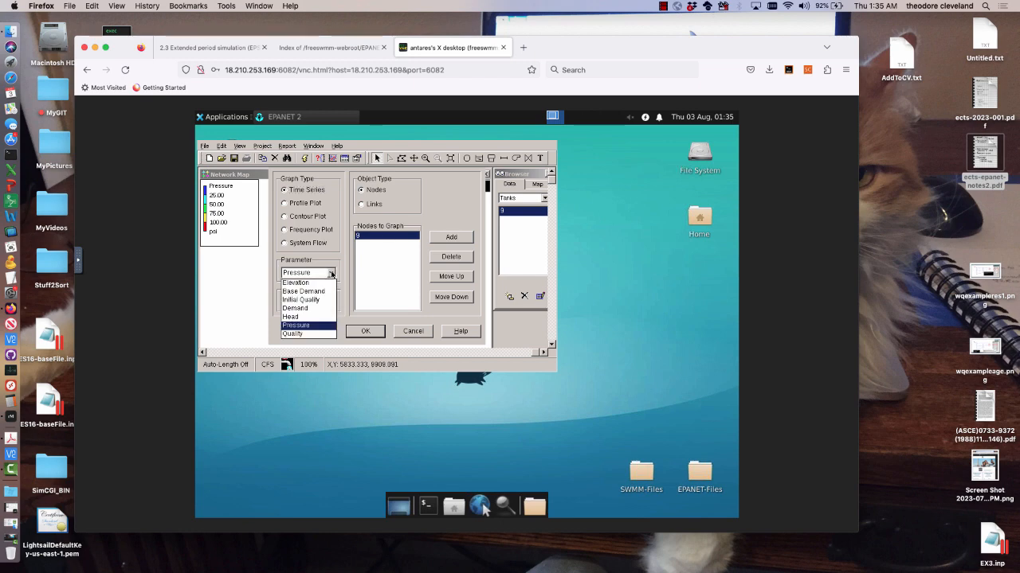
{"action": "left_click", "coordinate": [309, 318]}
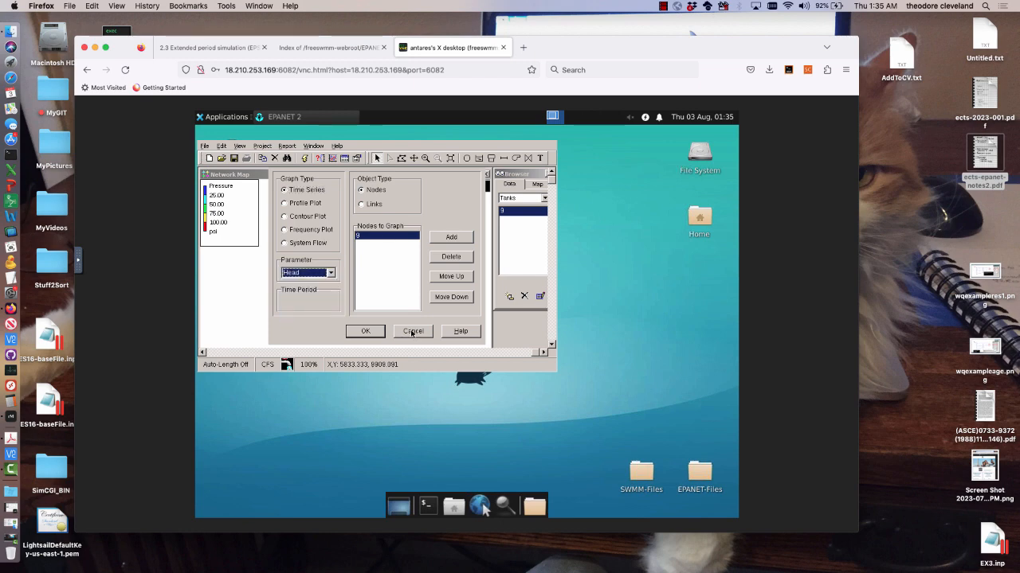
{"action": "left_click", "coordinate": [364, 330]}
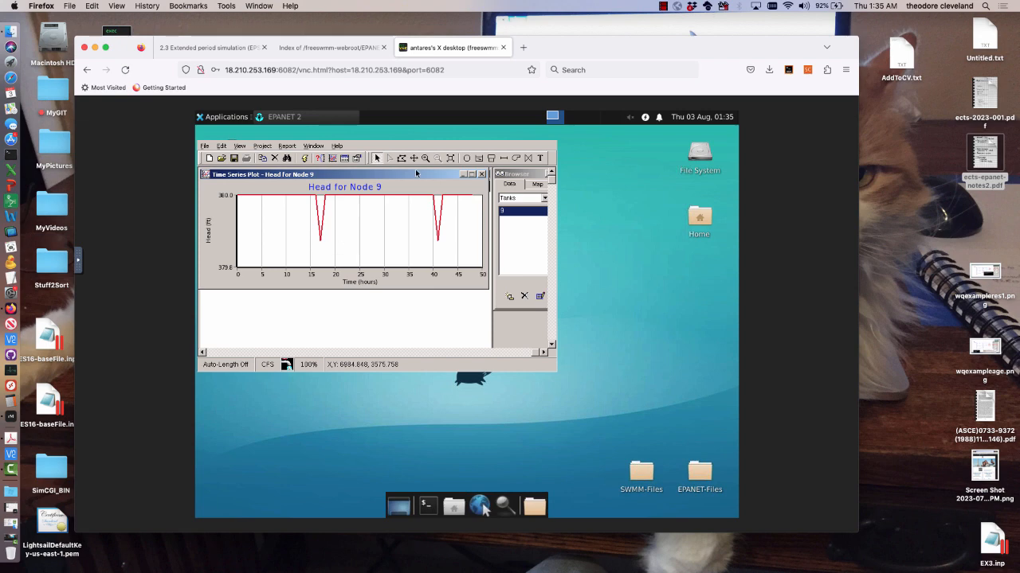
{"action": "left_click", "coordinate": [482, 174]}
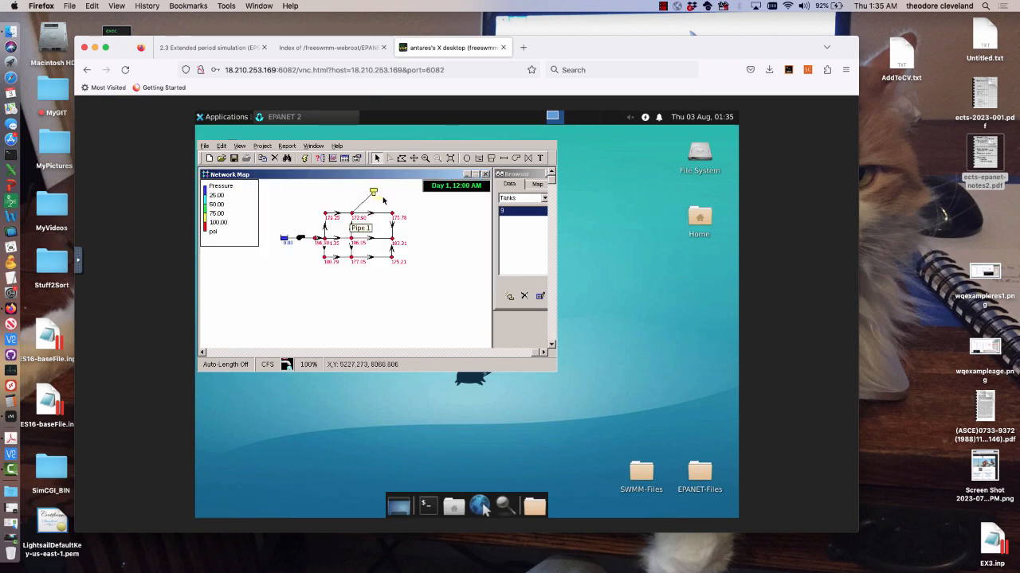
Step the network map's pressure display through the simulation hours up to 48 hours to examine the node pressures.
{"action": "left_click", "coordinate": [538, 184]}
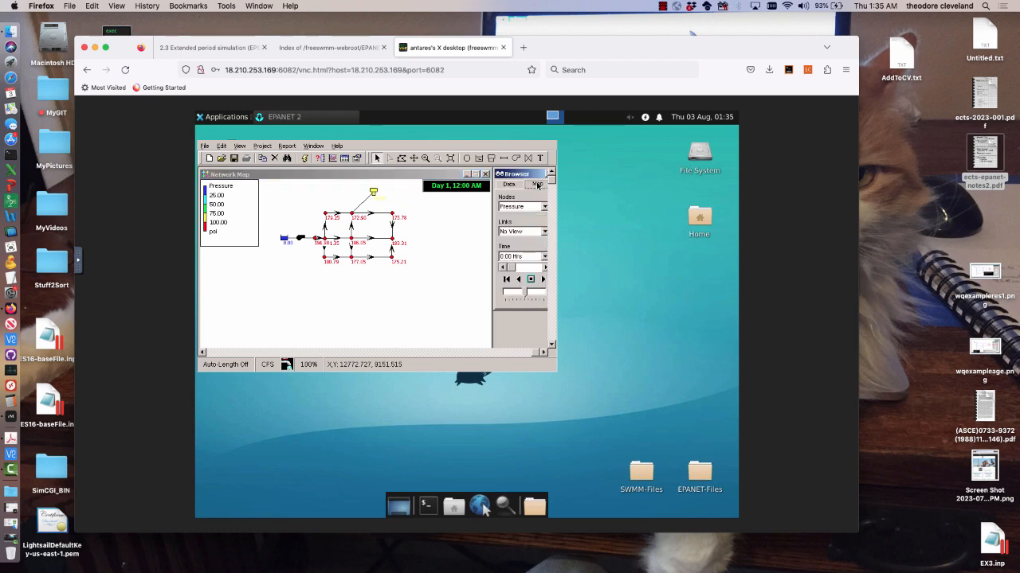
{"action": "left_click", "coordinate": [545, 269]}
{"action": "left_click", "coordinate": [544, 269]}
{"action": "left_click", "coordinate": [544, 269]}
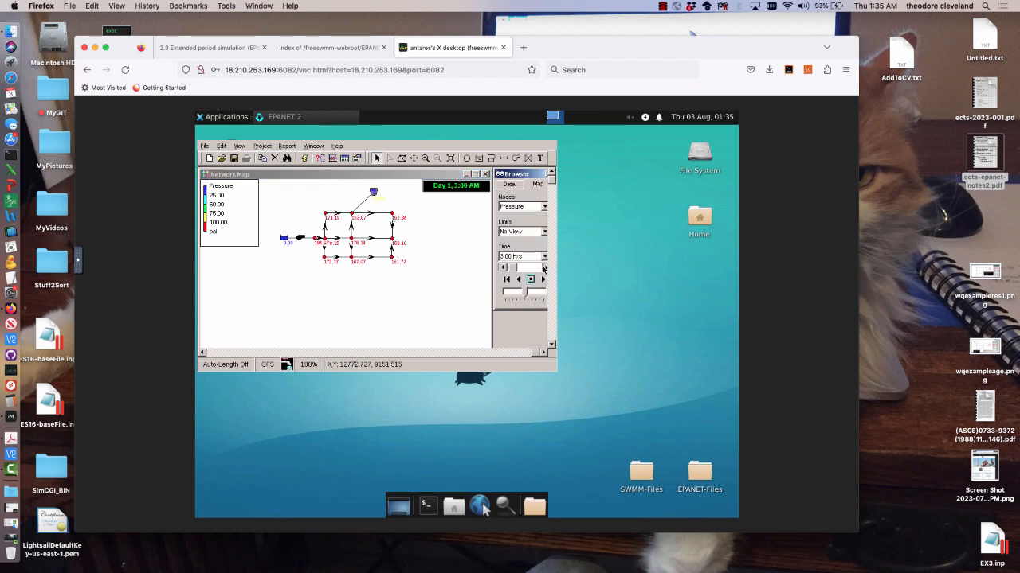
{"action": "left_click", "coordinate": [544, 268]}
{"action": "left_click", "coordinate": [544, 268]}
{"action": "left_click", "coordinate": [544, 269]}
{"action": "left_click", "coordinate": [544, 268]}
{"action": "left_click", "coordinate": [544, 268]}
{"action": "left_click", "coordinate": [544, 269]}
{"action": "left_click", "coordinate": [544, 268]}
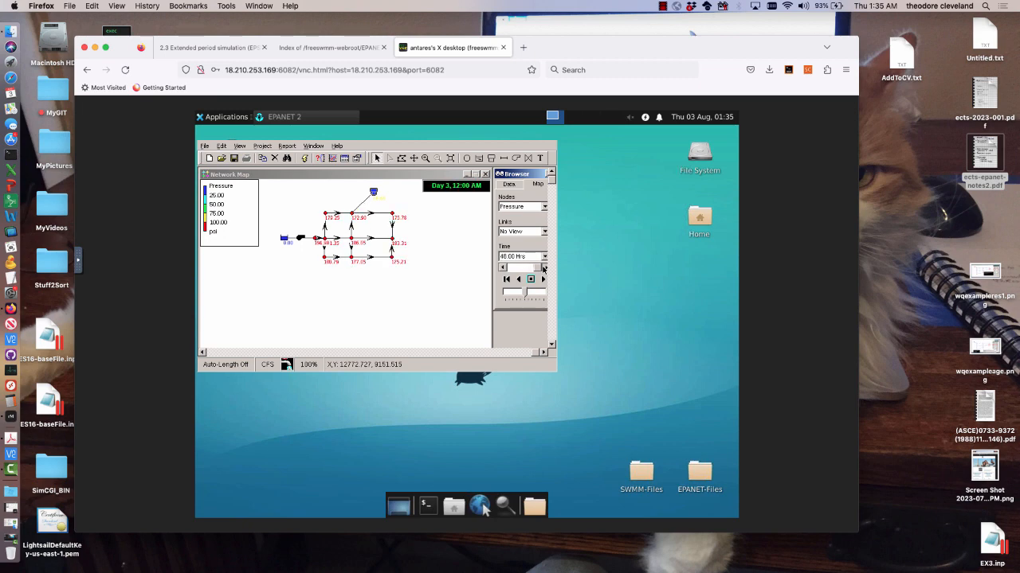
Set the speed of pump 15 to 1.25 and rerun the simulation.
{"action": "double_click", "coordinate": [300, 238]}
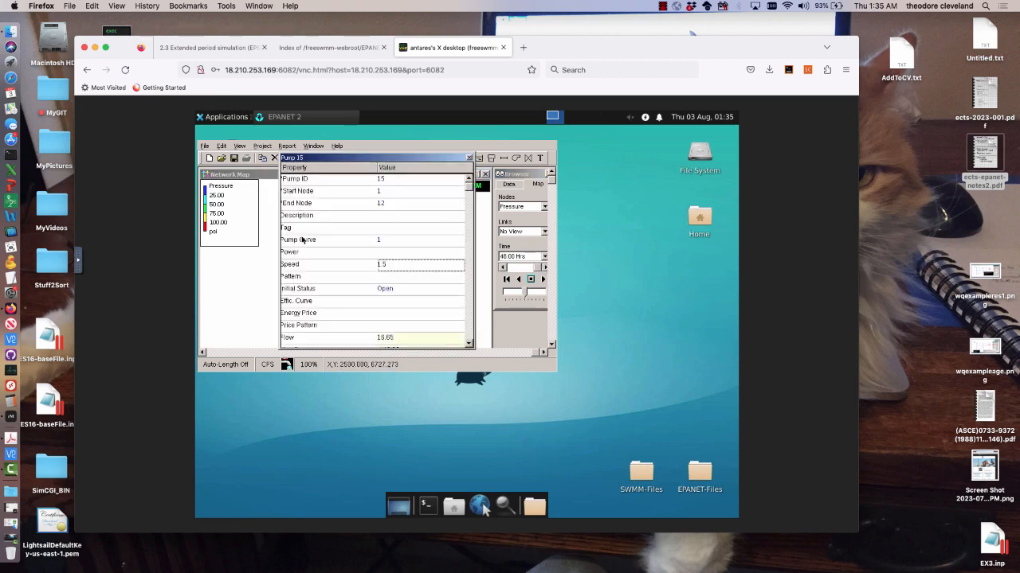
{"action": "left_click", "coordinate": [402, 265]}
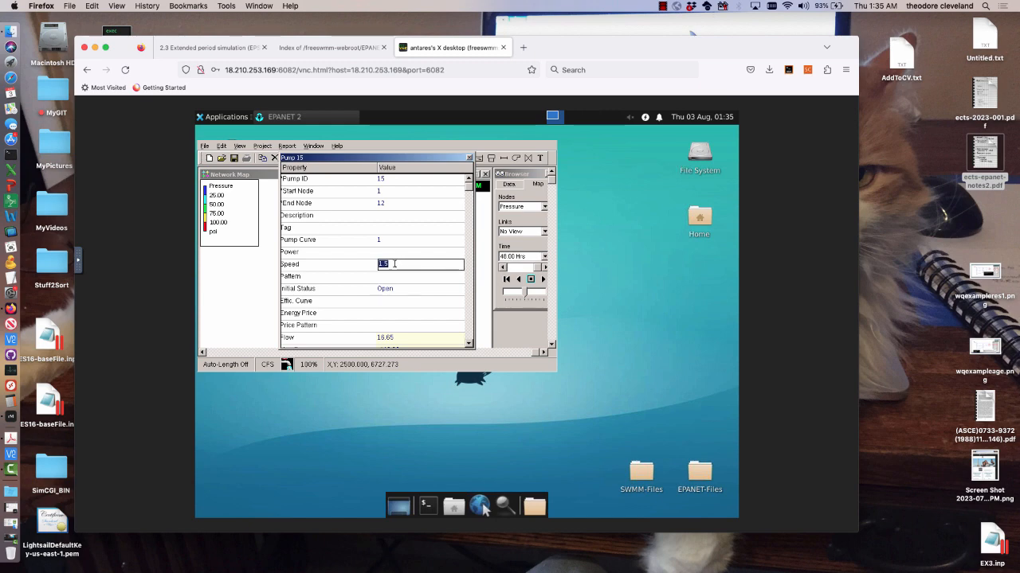
{"action": "type", "text": "1.25"}
{"action": "left_click", "coordinate": [469, 157]}
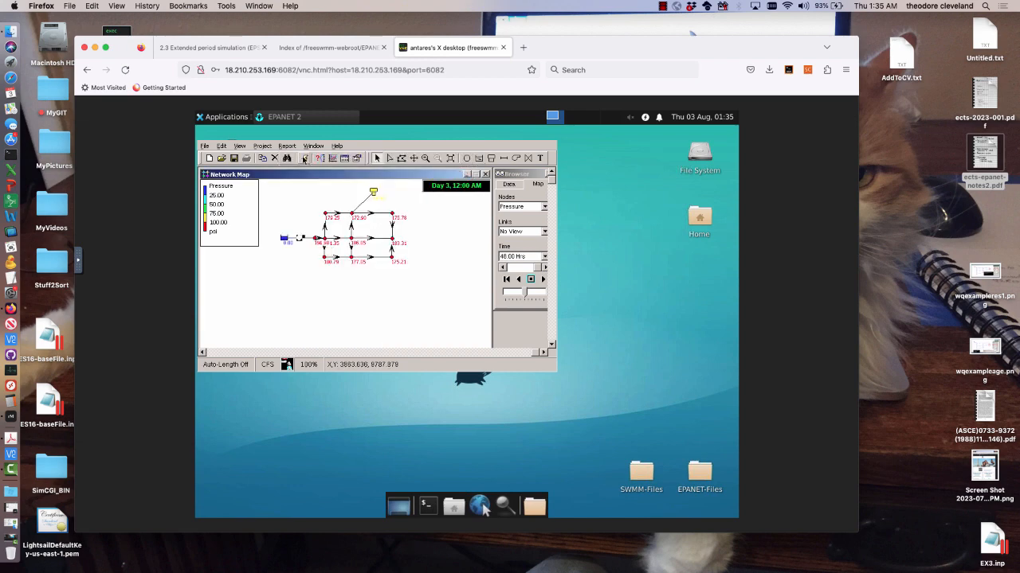
{"action": "left_click", "coordinate": [304, 157]}
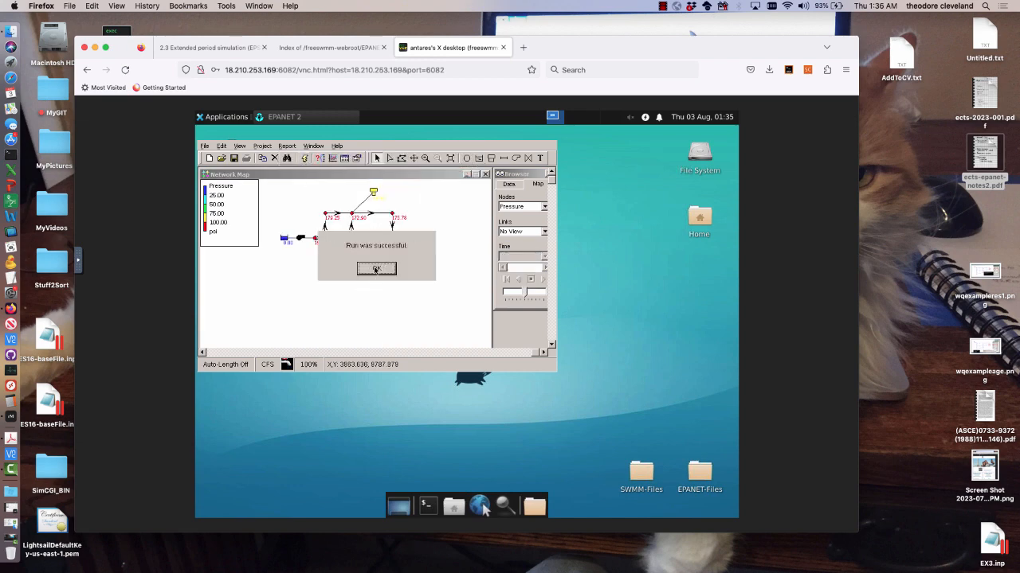
{"action": "left_click", "coordinate": [376, 267]}
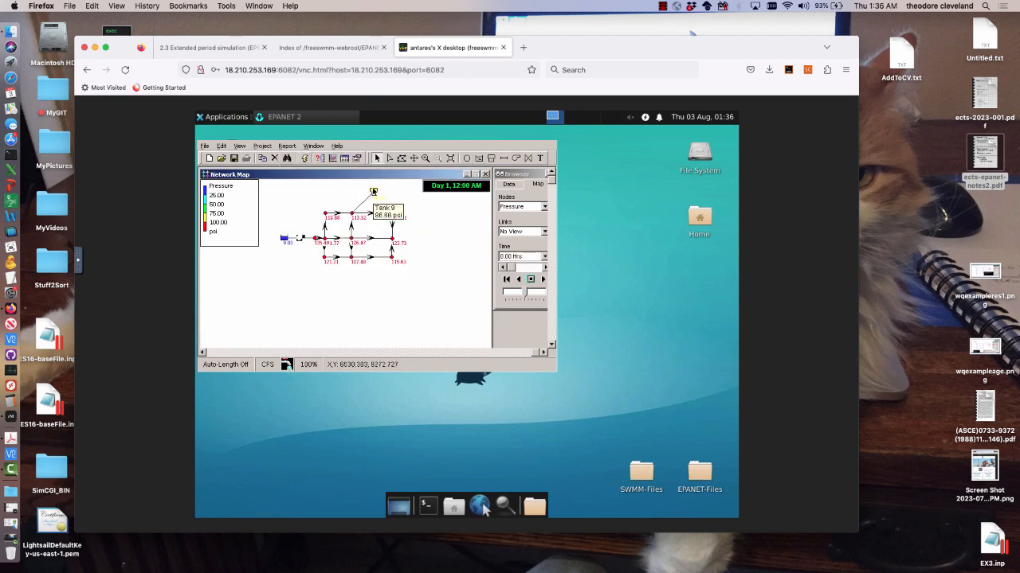
Plot a time series of head for tank 9 at pump speed 1.25, examine the fill and drain cycle, and close the plot.
{"action": "mouse_move", "coordinate": [373, 193]}
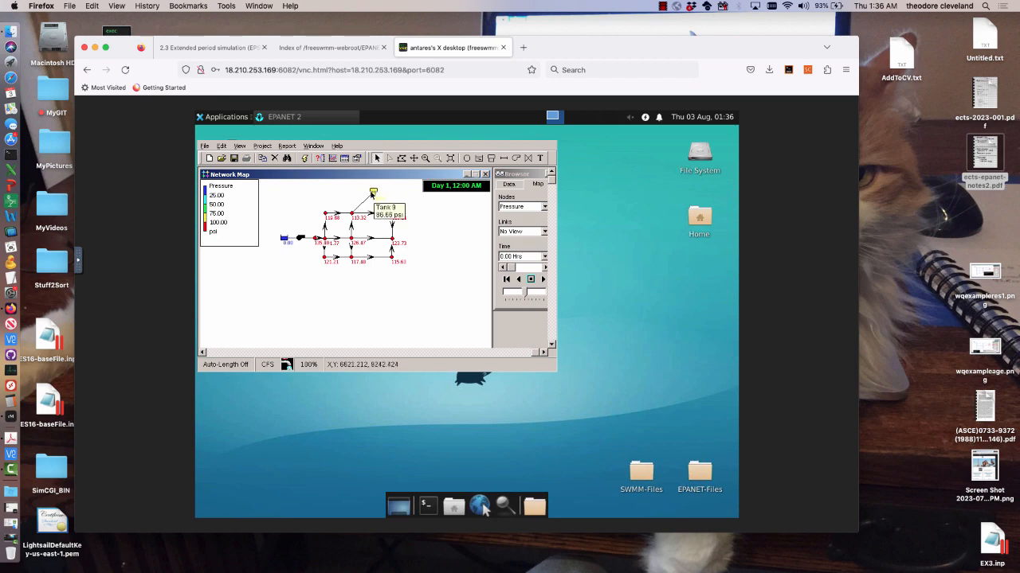
{"action": "left_click", "coordinate": [332, 159]}
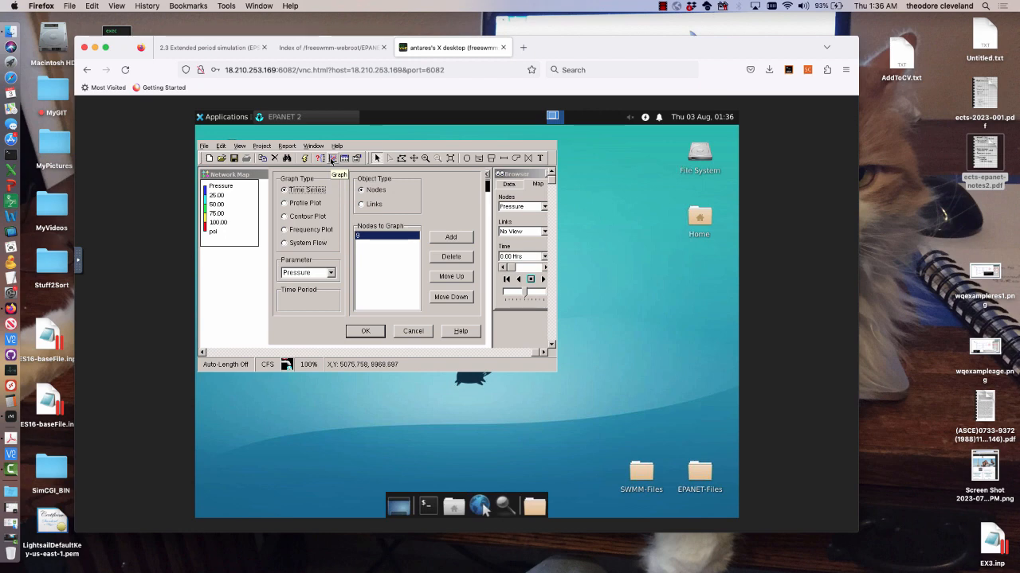
{"action": "left_click", "coordinate": [333, 274]}
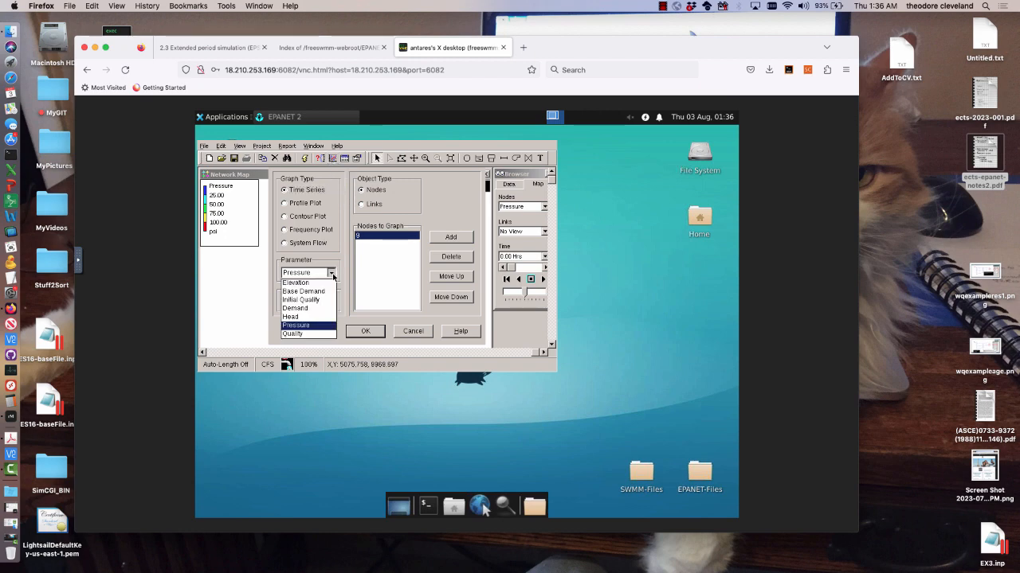
{"action": "left_click", "coordinate": [315, 316]}
{"action": "left_click", "coordinate": [362, 334]}
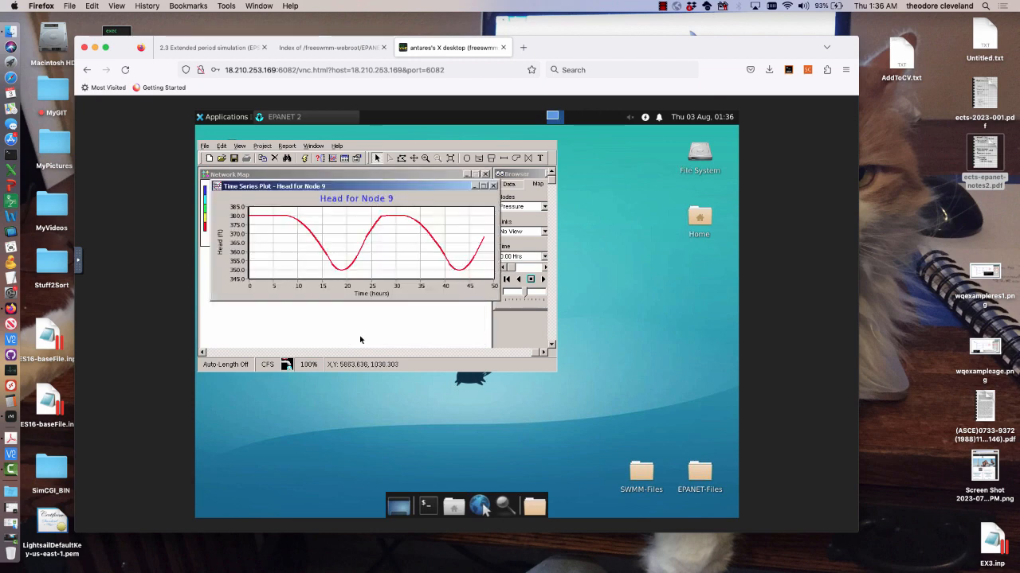
{"action": "left_click", "coordinate": [493, 185]}
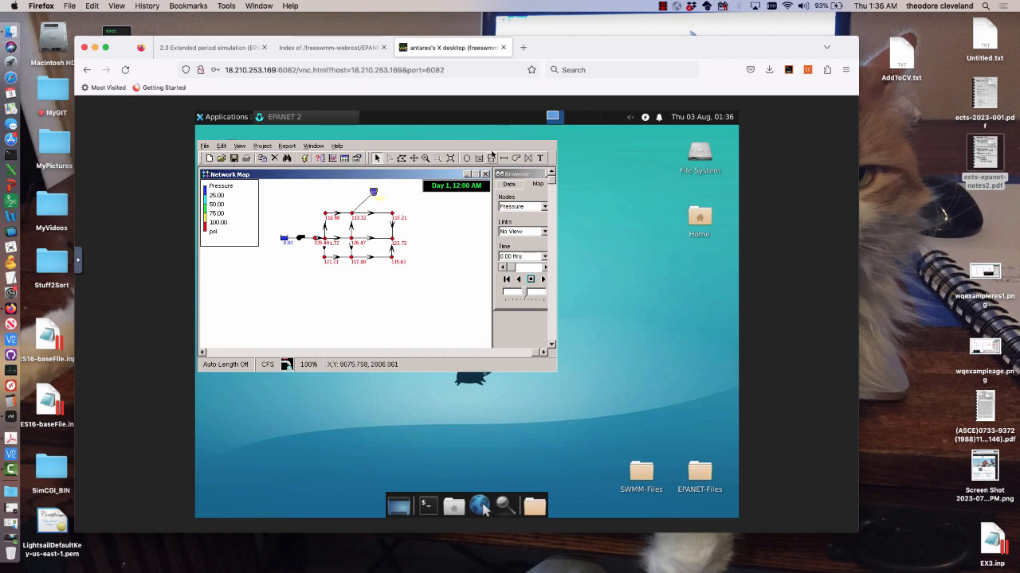
Save the network as a new file named ECTS-EX8-2023-WhatIf.net in the EX8 folder and exit EPANET.
{"action": "left_click", "coordinate": [205, 147]}
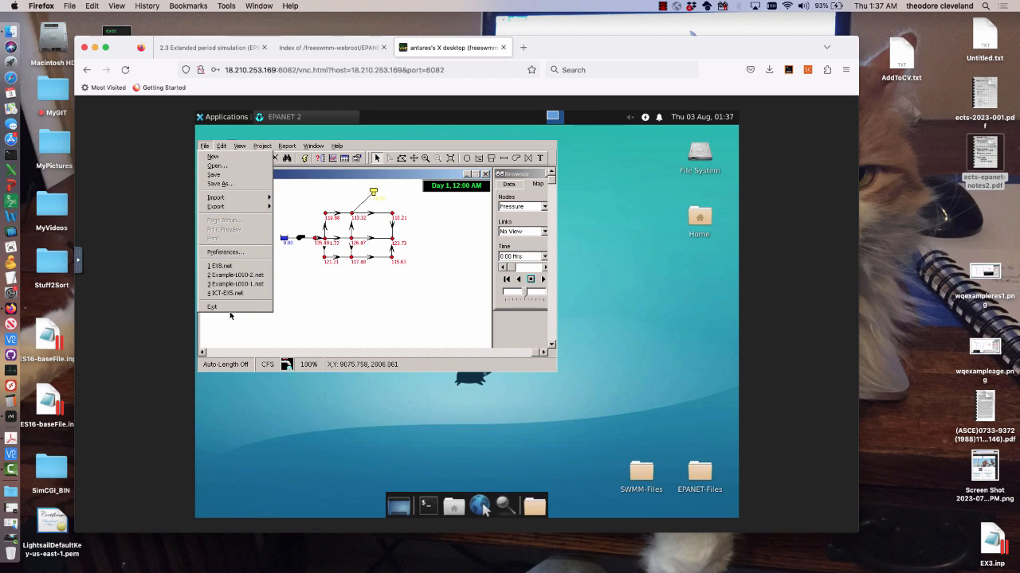
{"action": "left_click", "coordinate": [230, 184]}
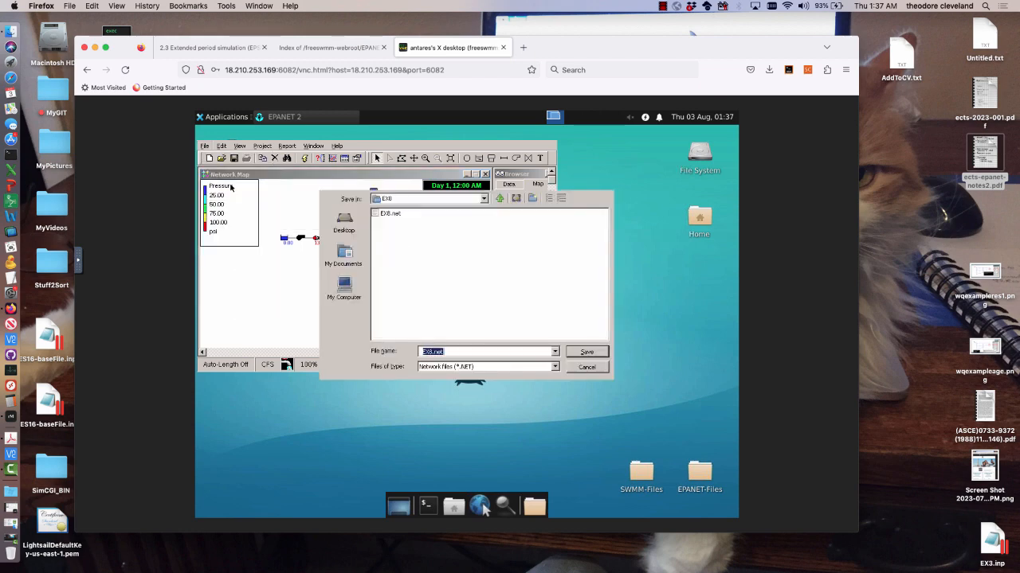
{"action": "left_click", "coordinate": [431, 352]}
{"action": "key", "text": "BackSpace"}
{"action": "key", "text": "BackSpace"}
{"action": "key", "text": "BackSpace"}
{"action": "type", "text": "ECTS-EX"}
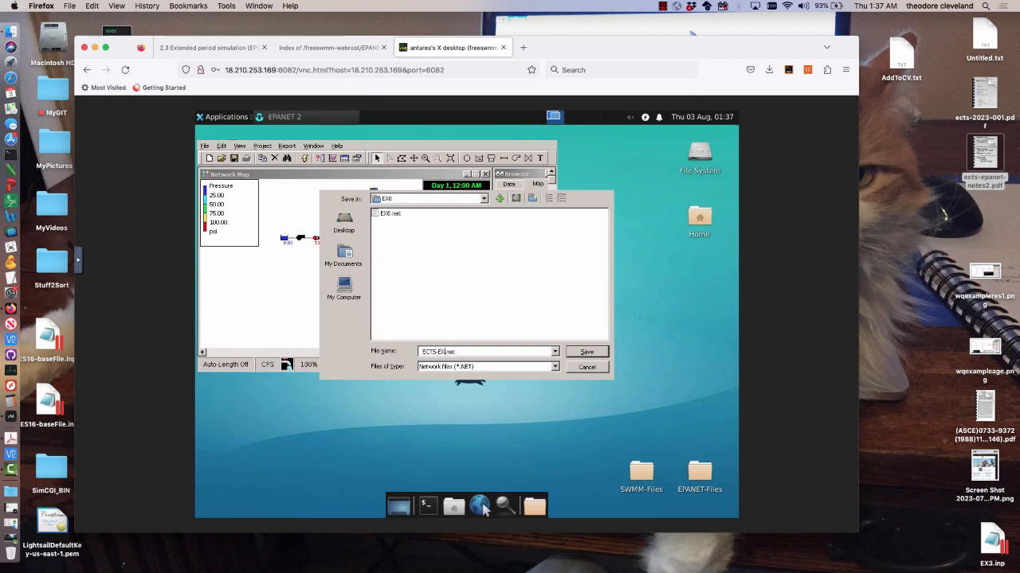
{"action": "type", "text": "8-"}
{"action": "type", "text": "2023-"}
{"action": "type", "text": "WhatIf"}
{"action": "left_click", "coordinate": [585, 352]}
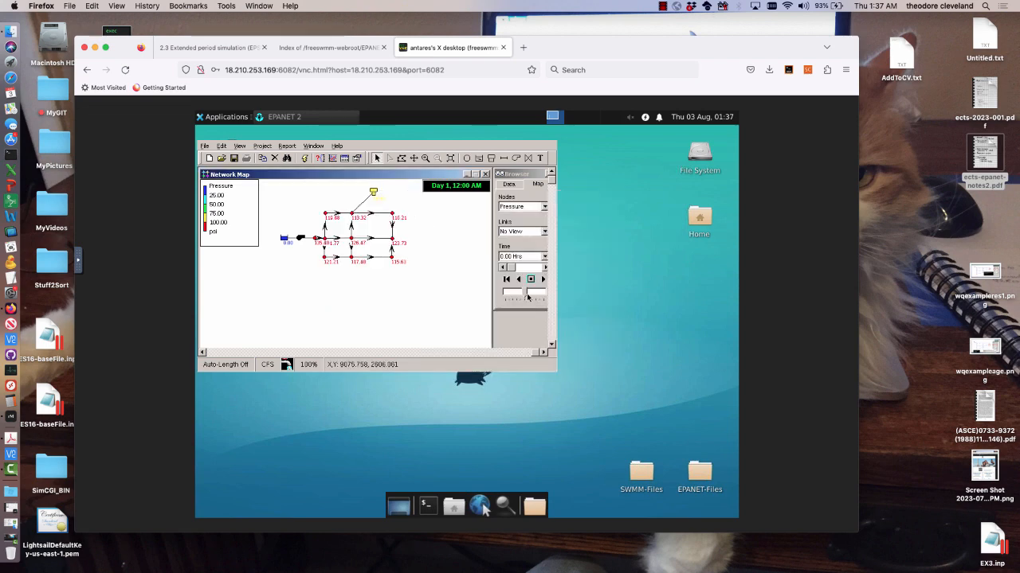
{"action": "left_click", "coordinate": [204, 146]}
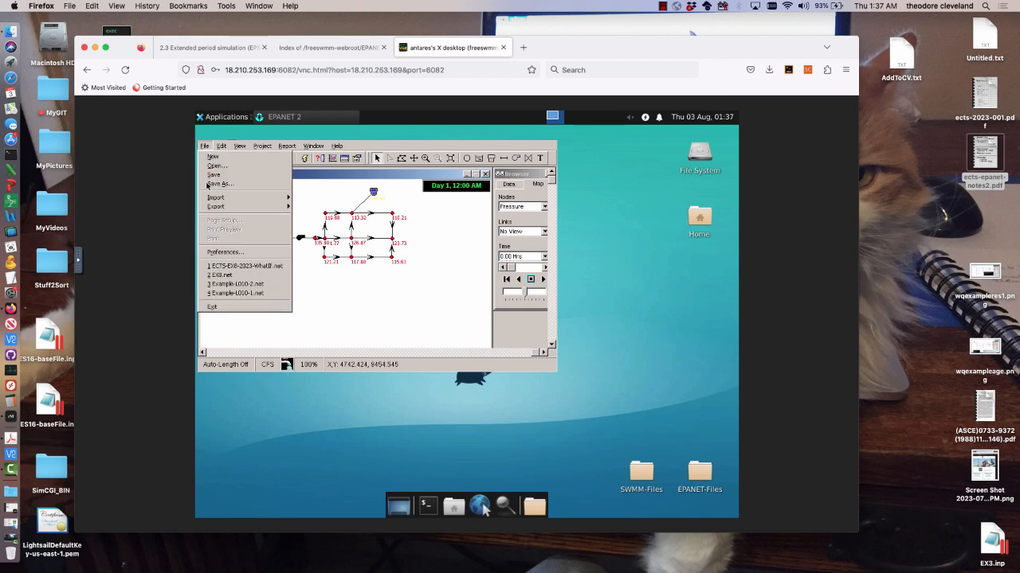
{"action": "left_click", "coordinate": [217, 308]}
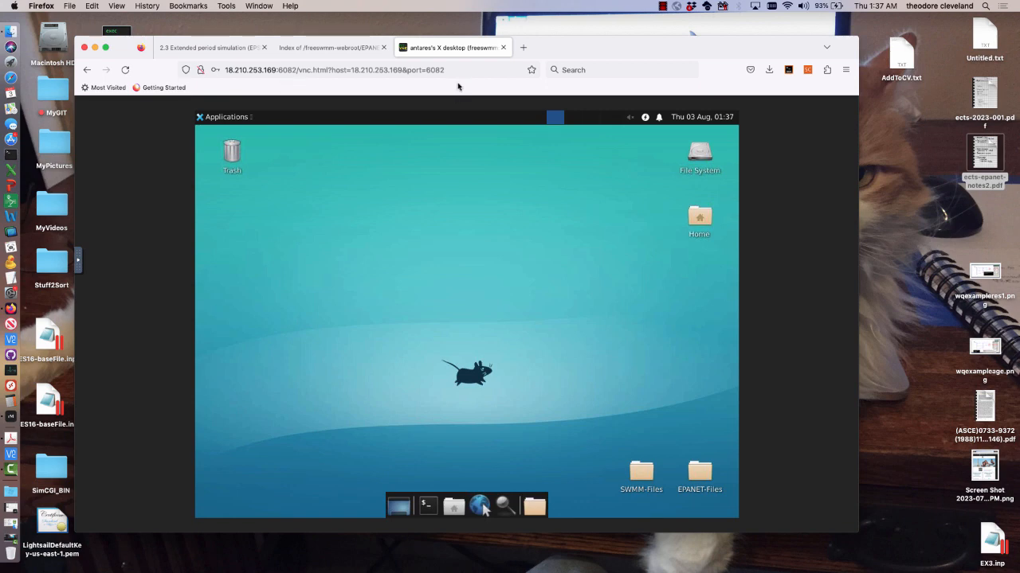
{"action": "left_click", "coordinate": [661, 7]}
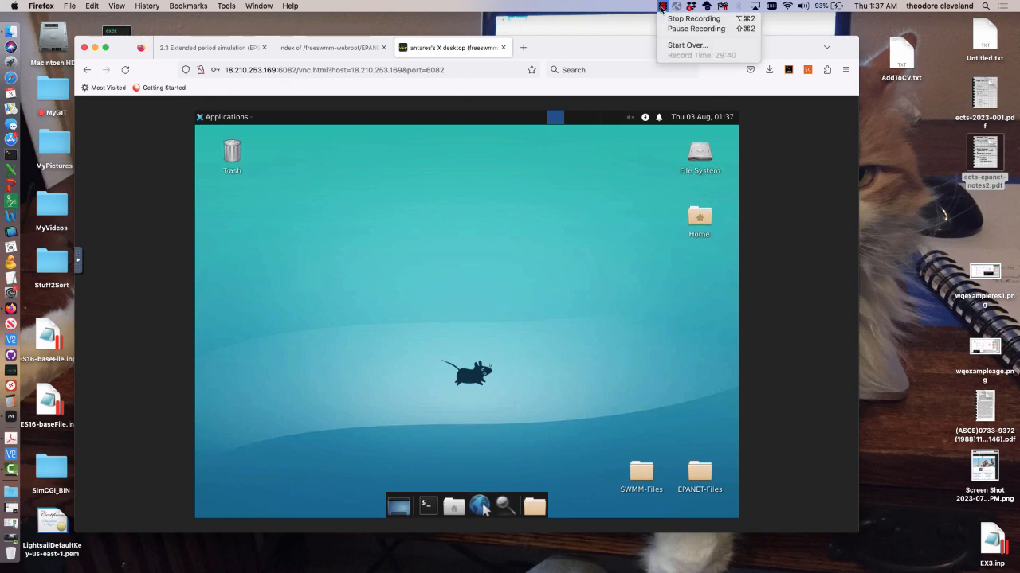